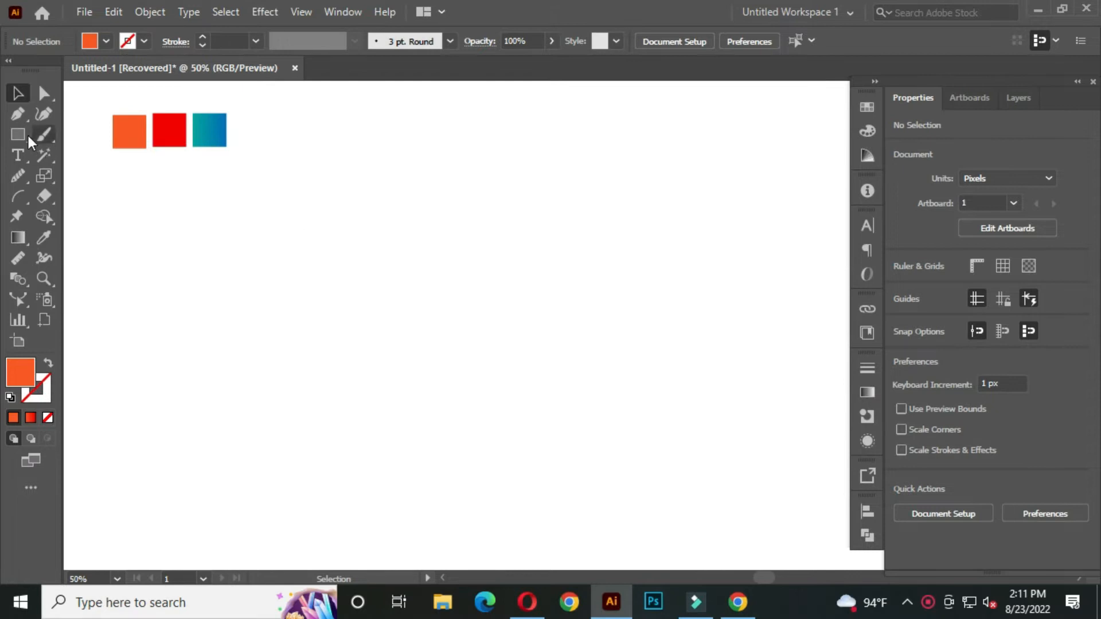
Draw a circle 270 px in diameter mid-artboard with no fill and a 50 pt orange stroke
left_click(137, 161)
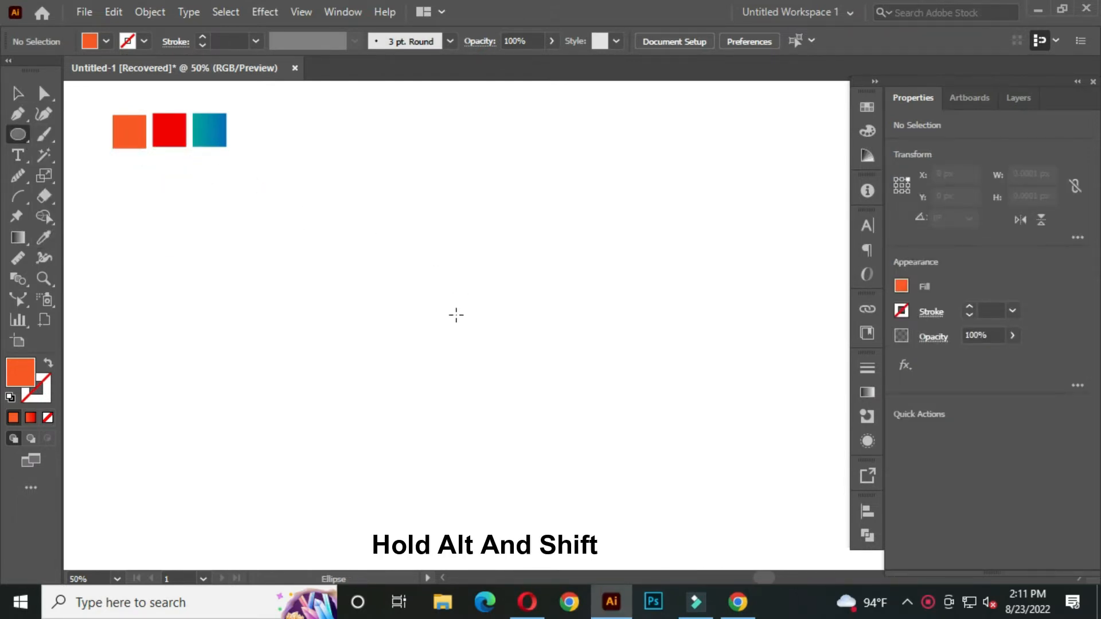
left_click_drag(456, 314, 496, 391)
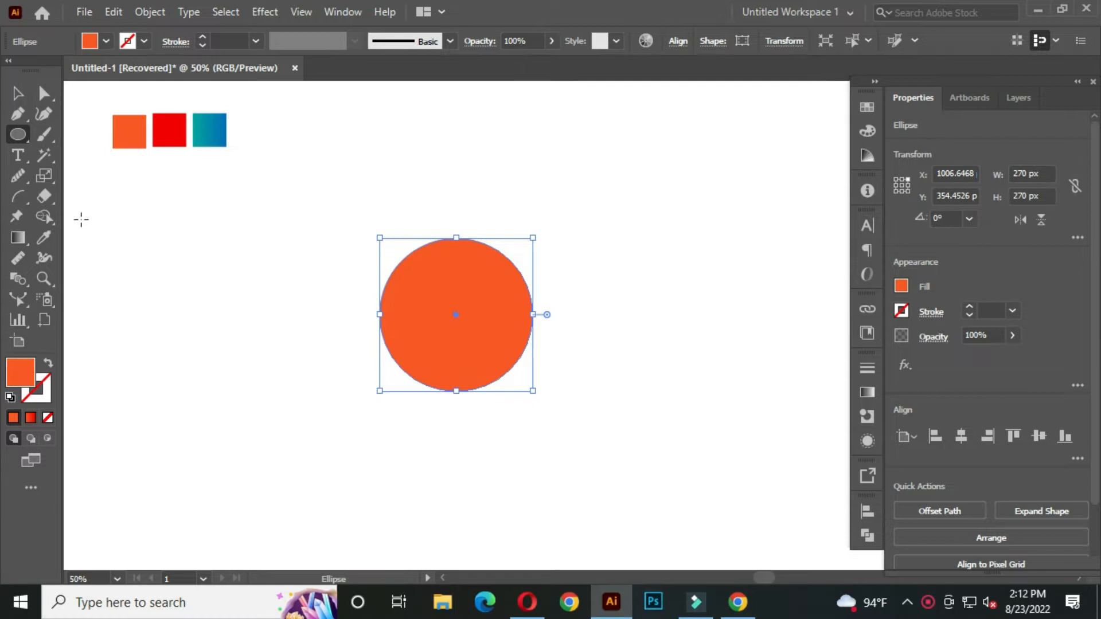
left_click(48, 363)
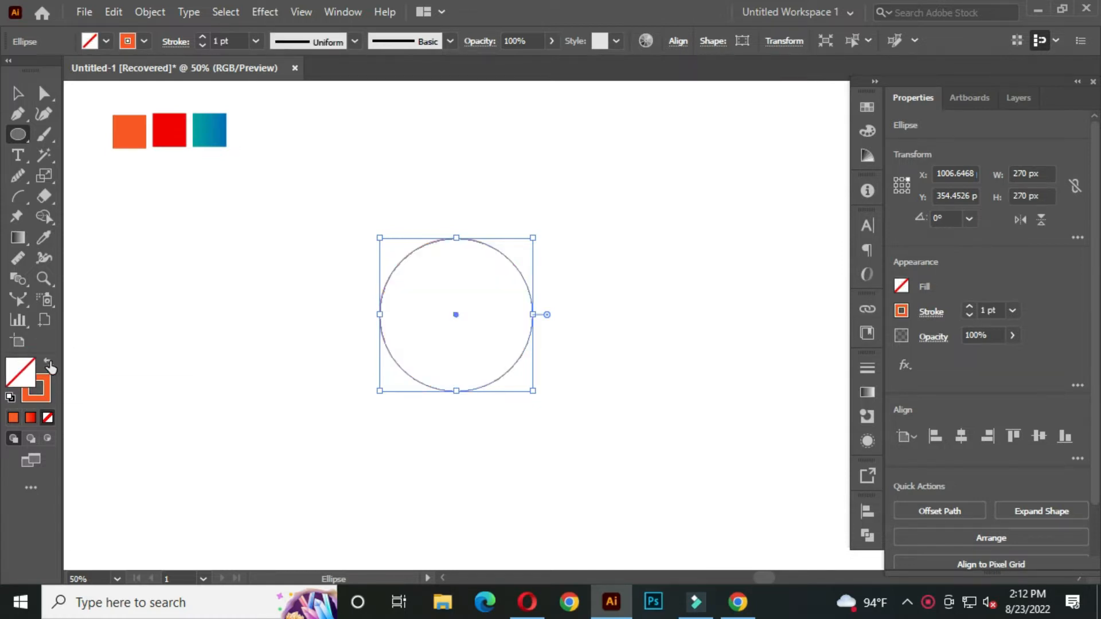
left_click(229, 41)
type("50")
key("Return")
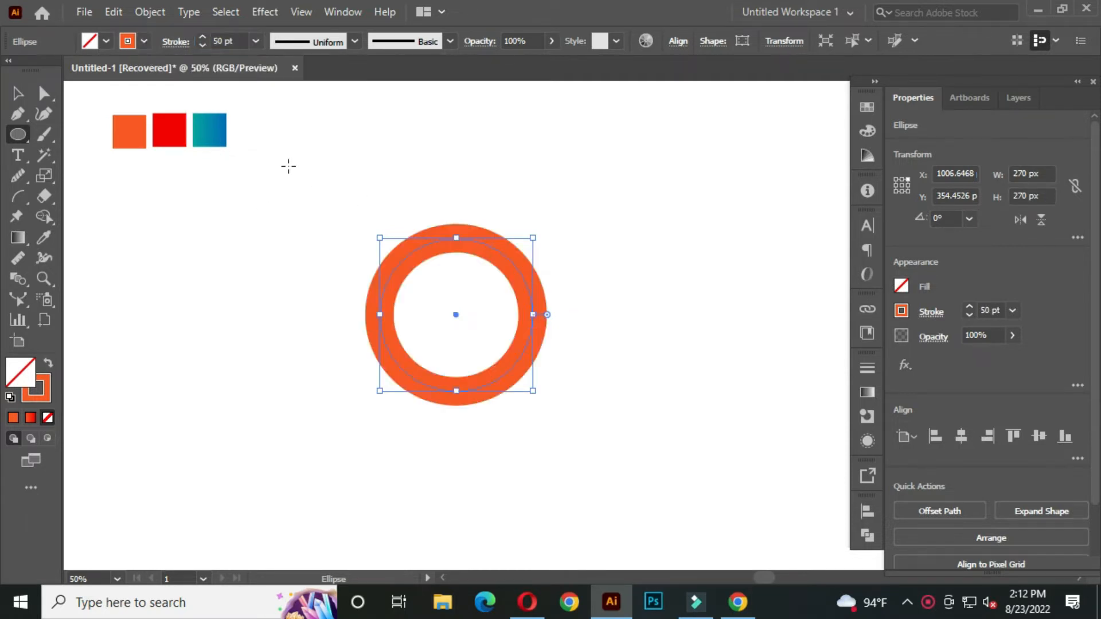
Scale the orange ring down to a path diameter of about 236 px
left_click(18, 93)
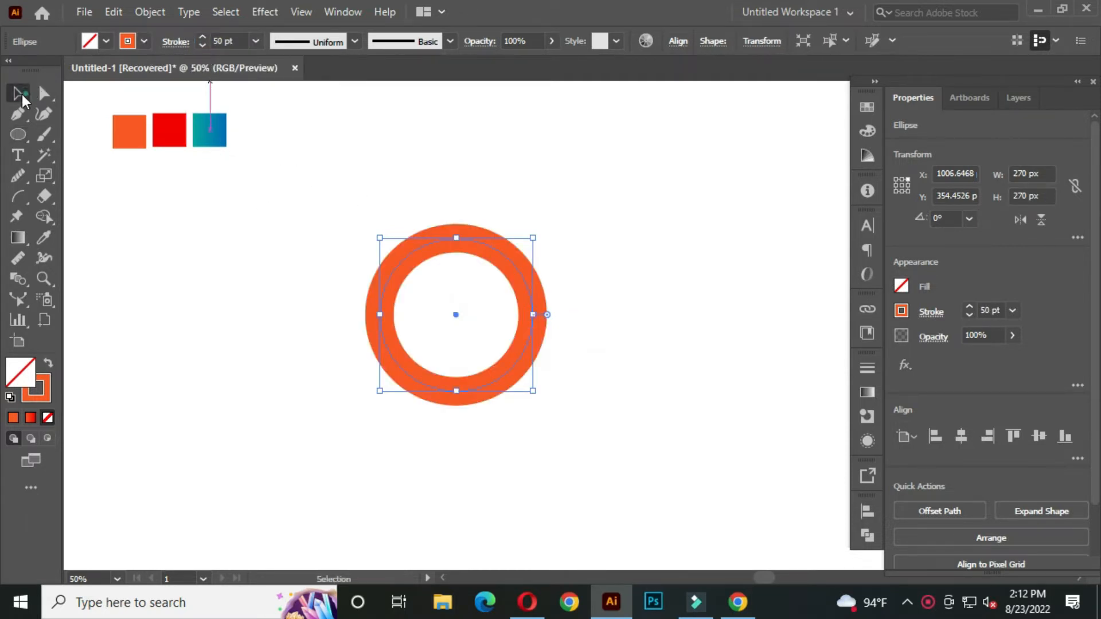
left_click(380, 213)
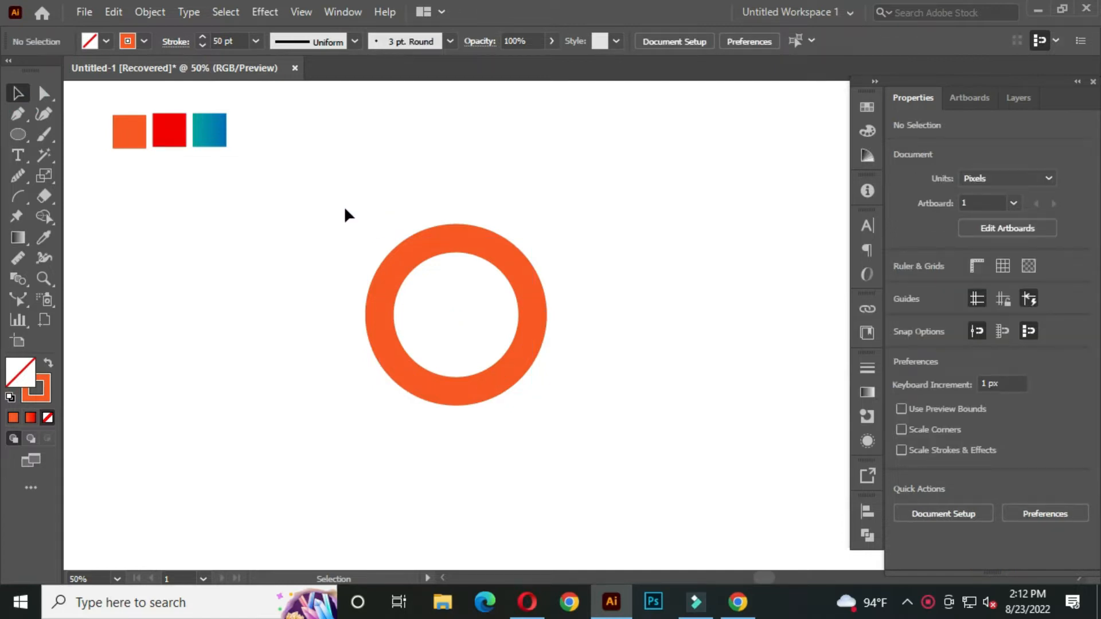
left_click_drag(362, 200, 508, 384)
left_click(580, 243)
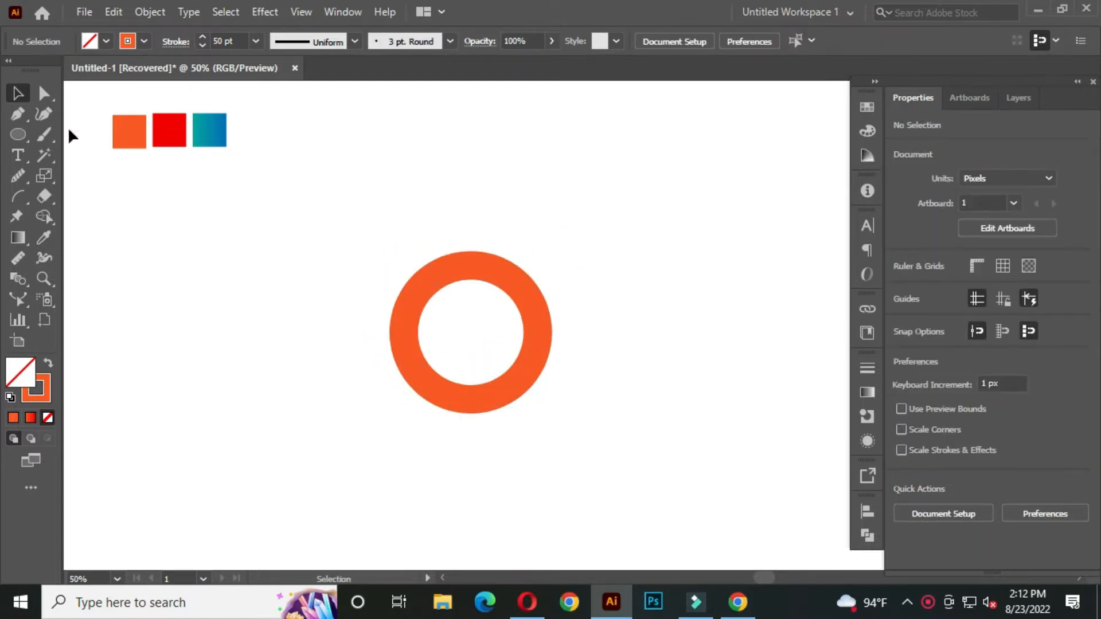
Draw a vertical line about 327 px long with a 50 pt stroke upward from the ring's left side, forming a letter b
left_click(16, 134)
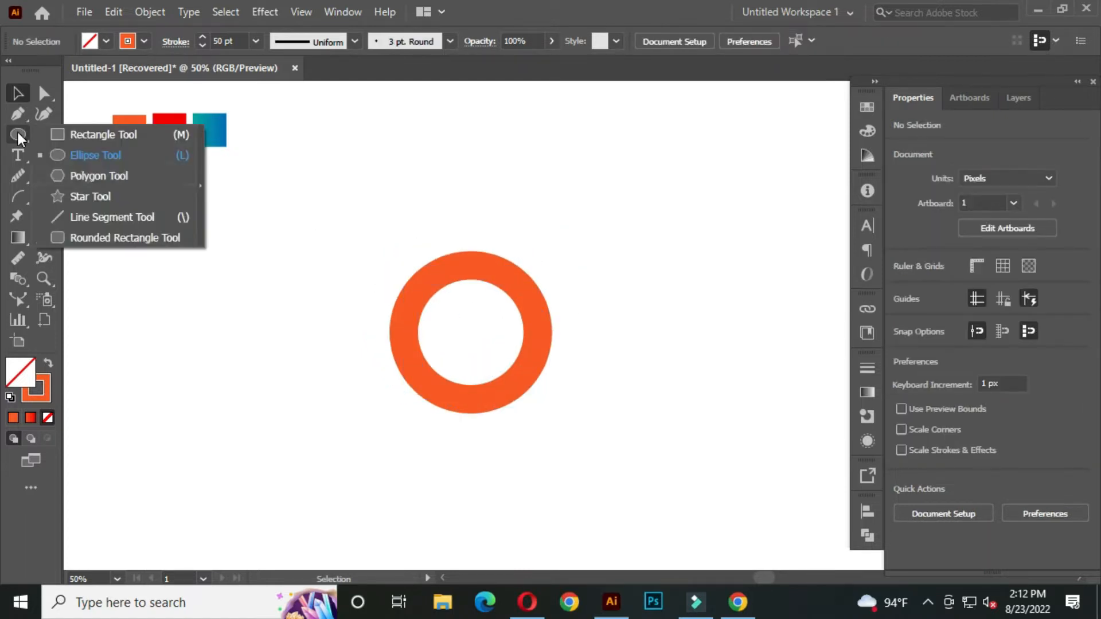
left_click(126, 212)
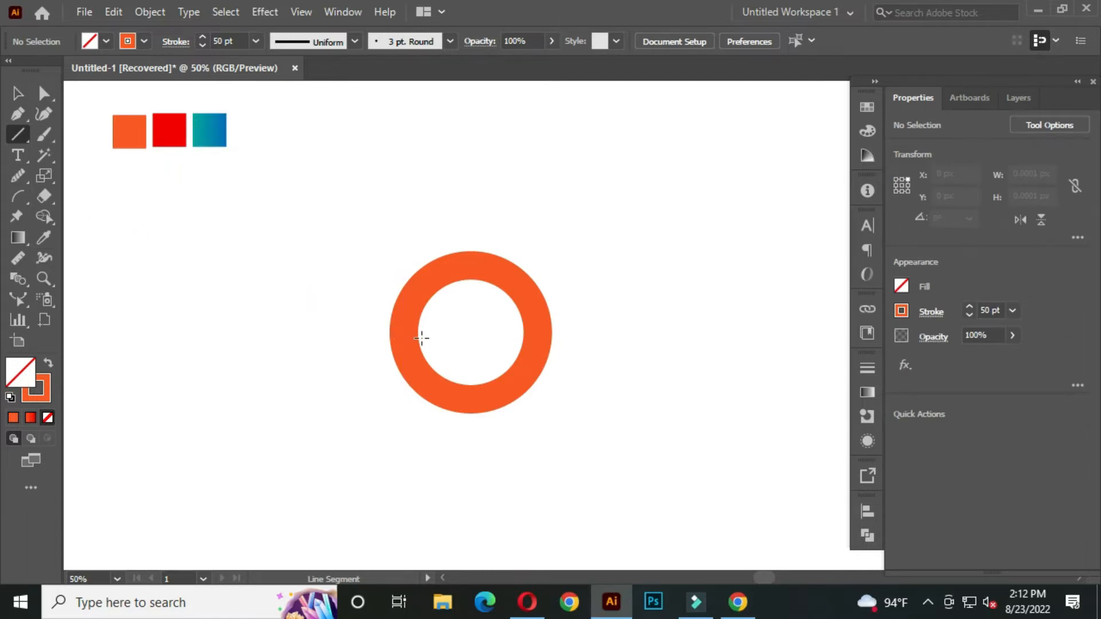
left_click_drag(403, 328, 404, 147)
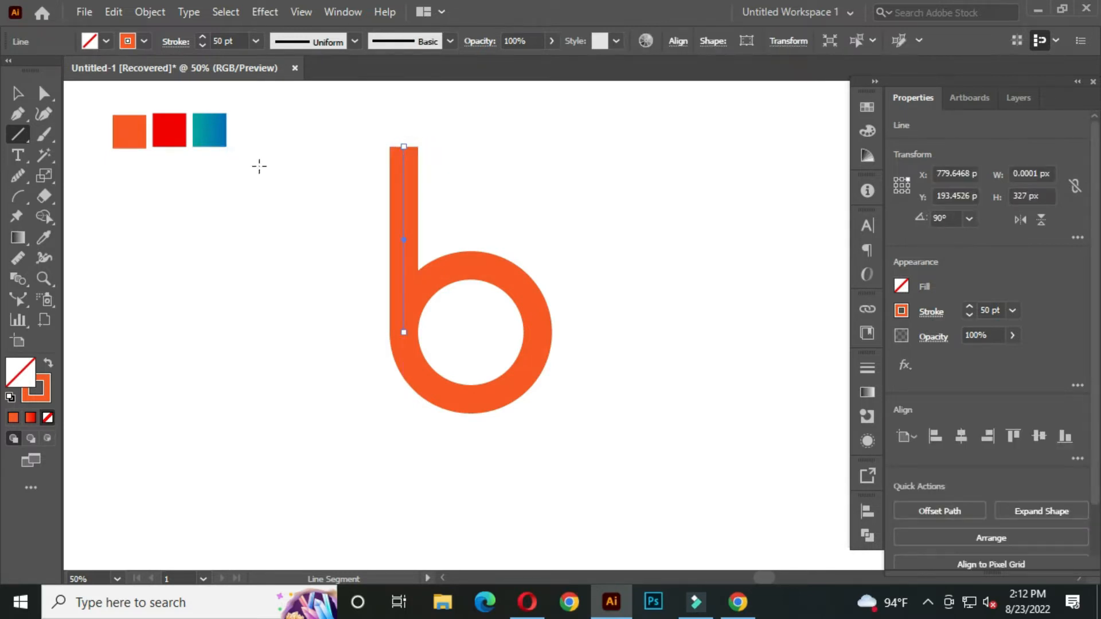
left_click(18, 93)
left_click(354, 279)
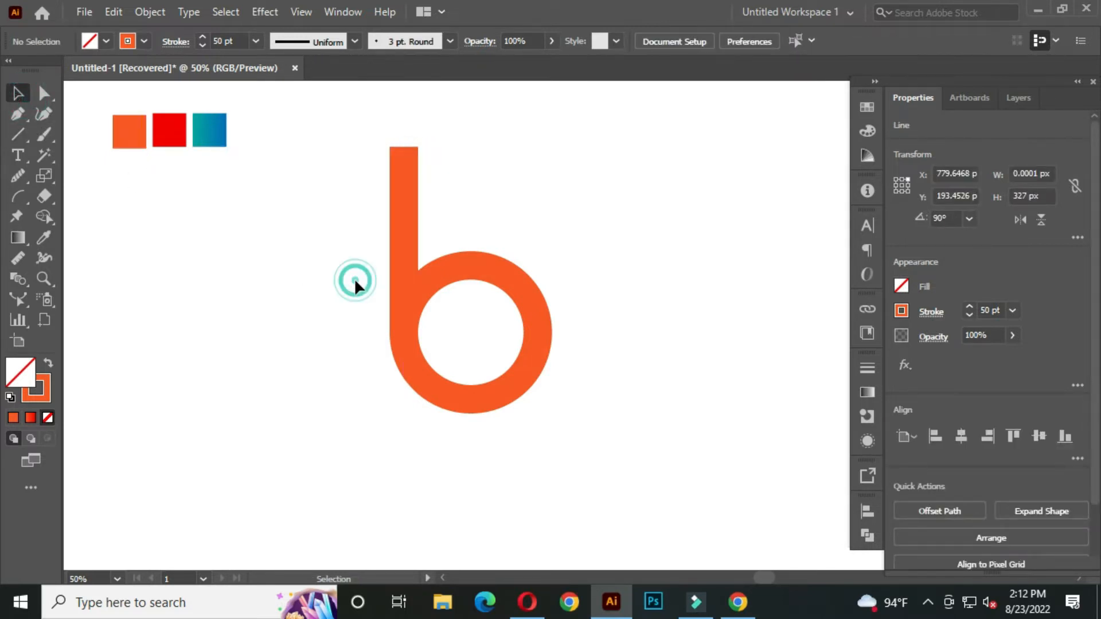
Expand the fill and stroke of both the vertical line and the ring
left_click_drag(308, 148, 661, 464)
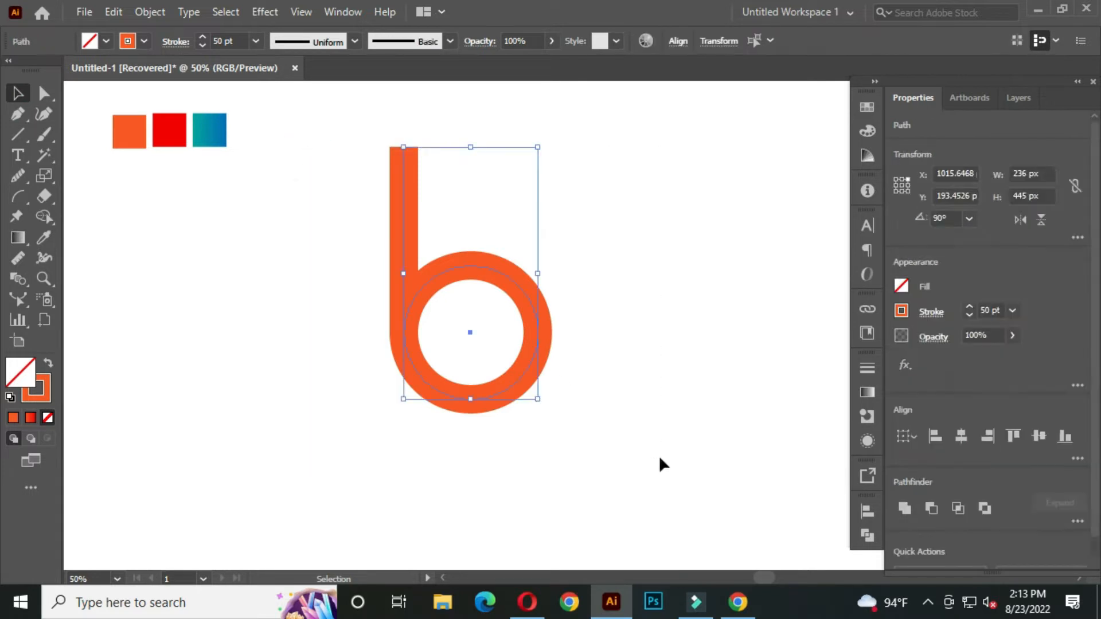
left_click(151, 11)
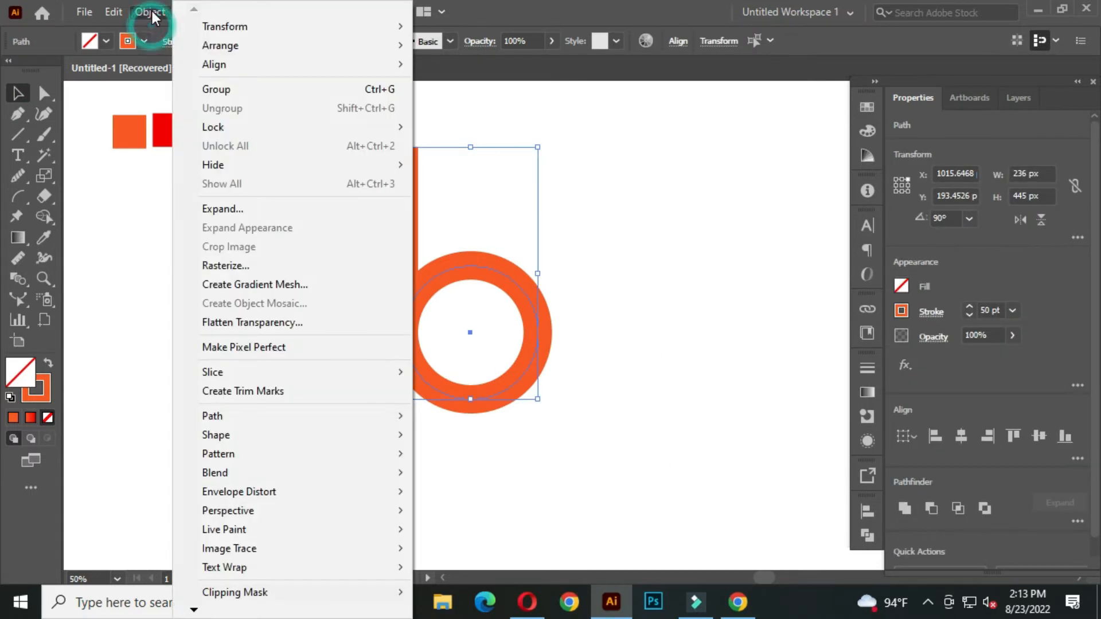
left_click(250, 208)
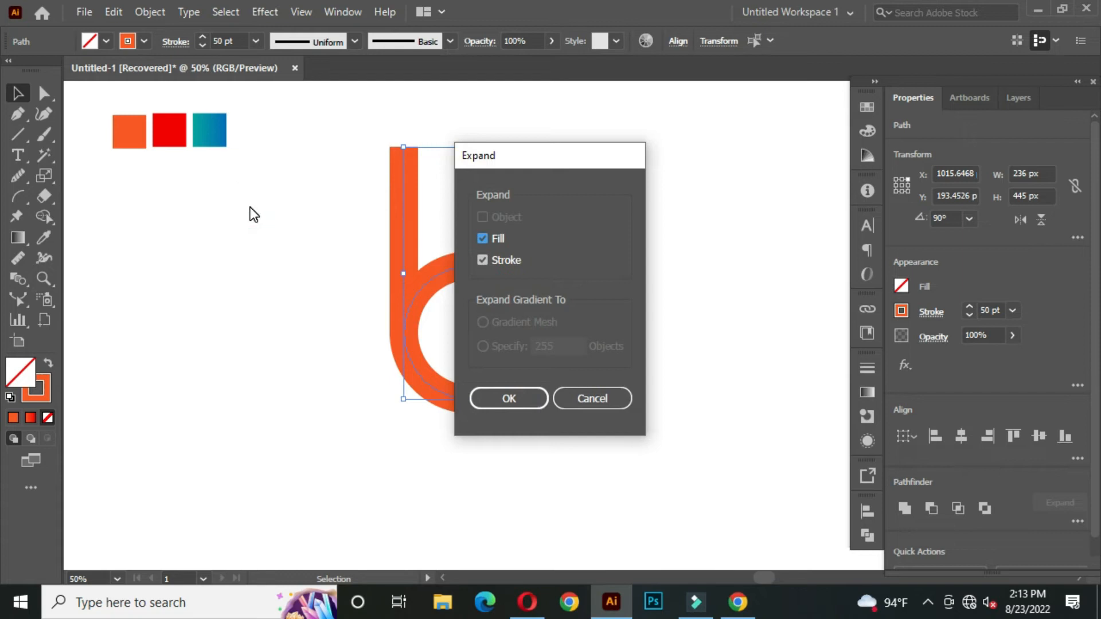
left_click(509, 397)
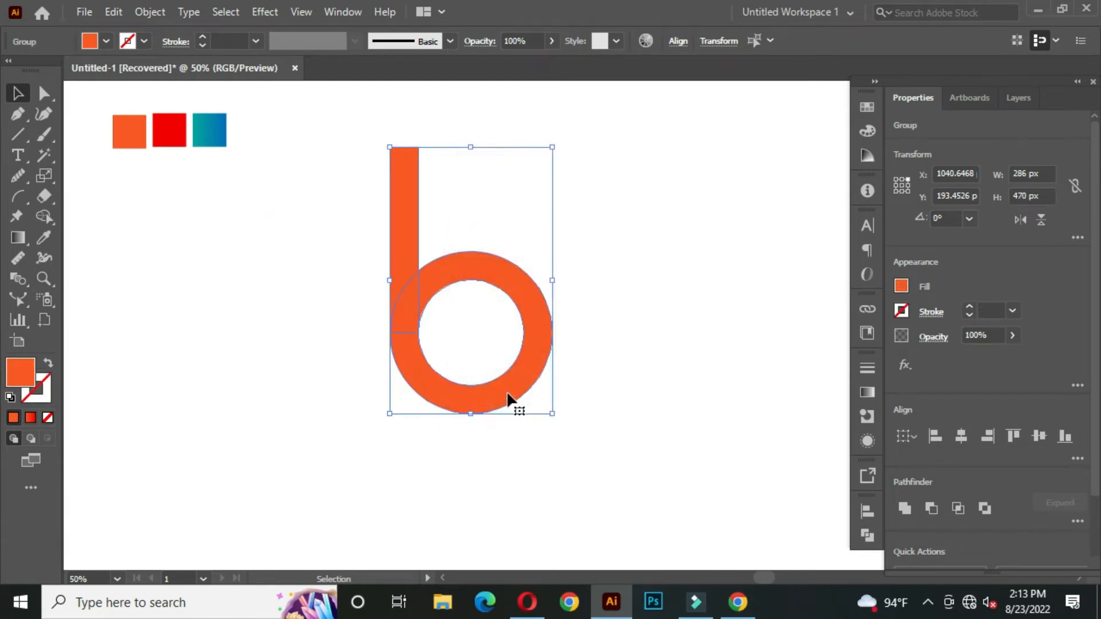
left_click(591, 249)
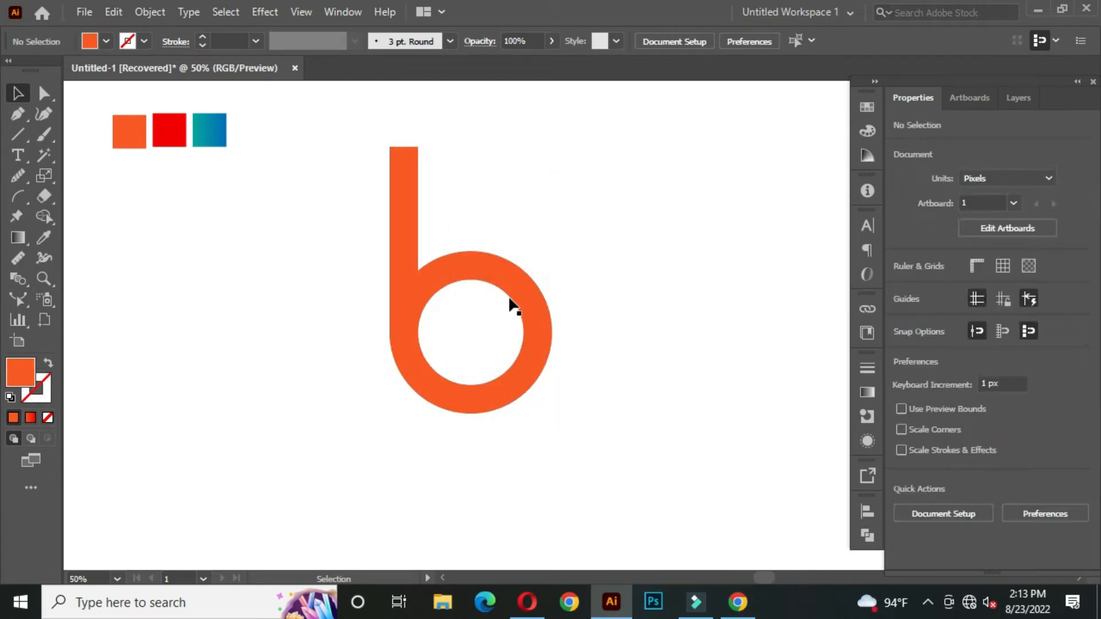
Stretch the vertical stem downward until it is level with the ring's lowest edge
left_click(399, 244)
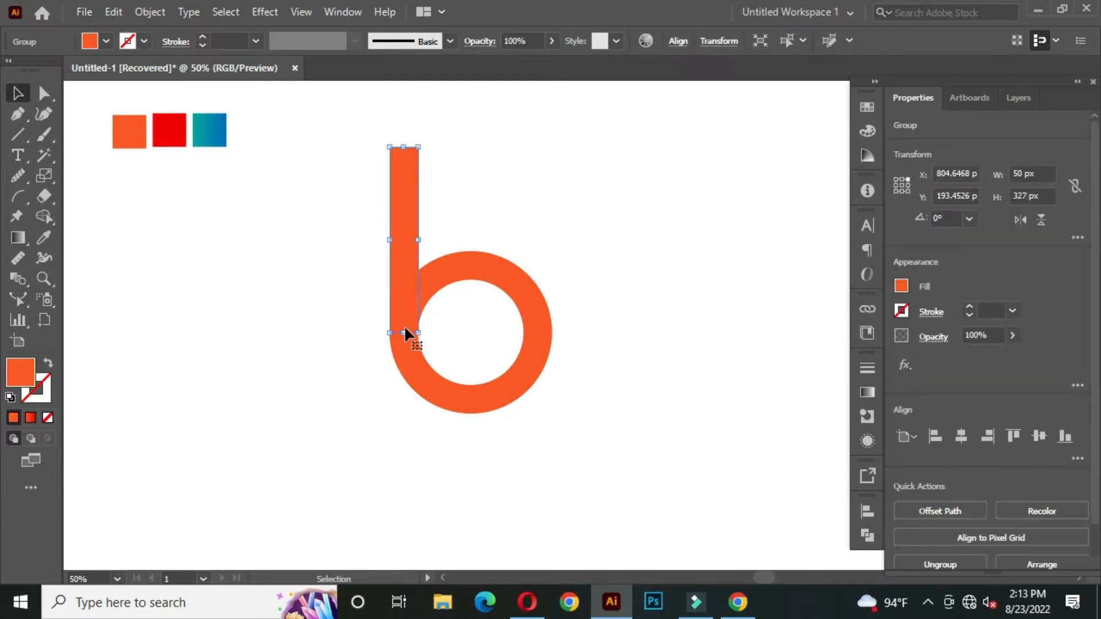
left_click_drag(406, 334, 408, 413)
left_click(339, 282)
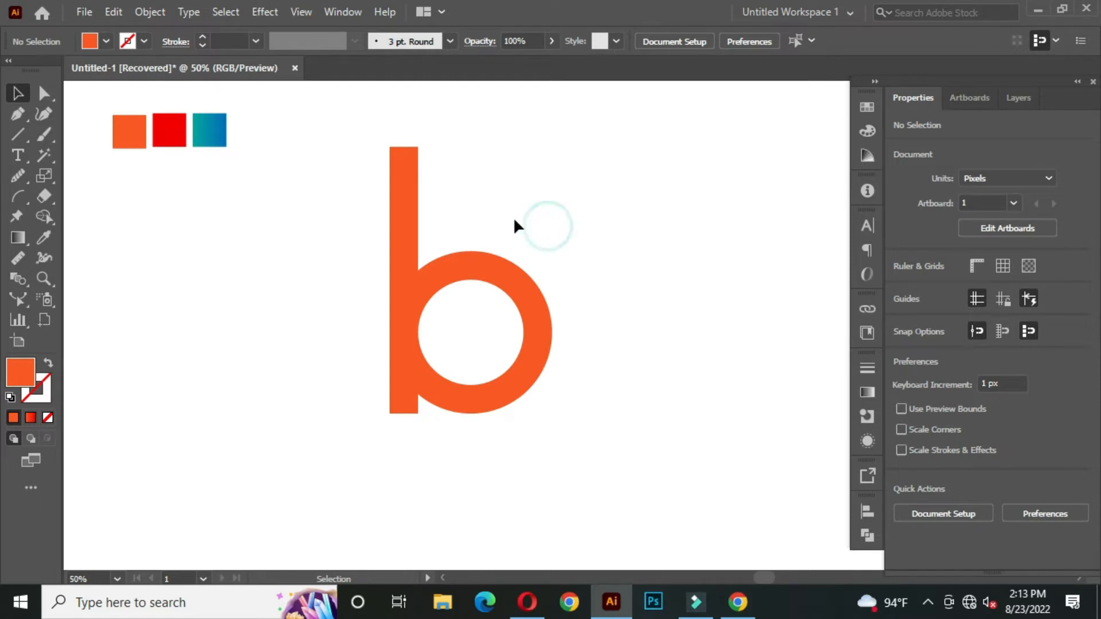
Copy the expanded ring to the clipboard
left_click(547, 327)
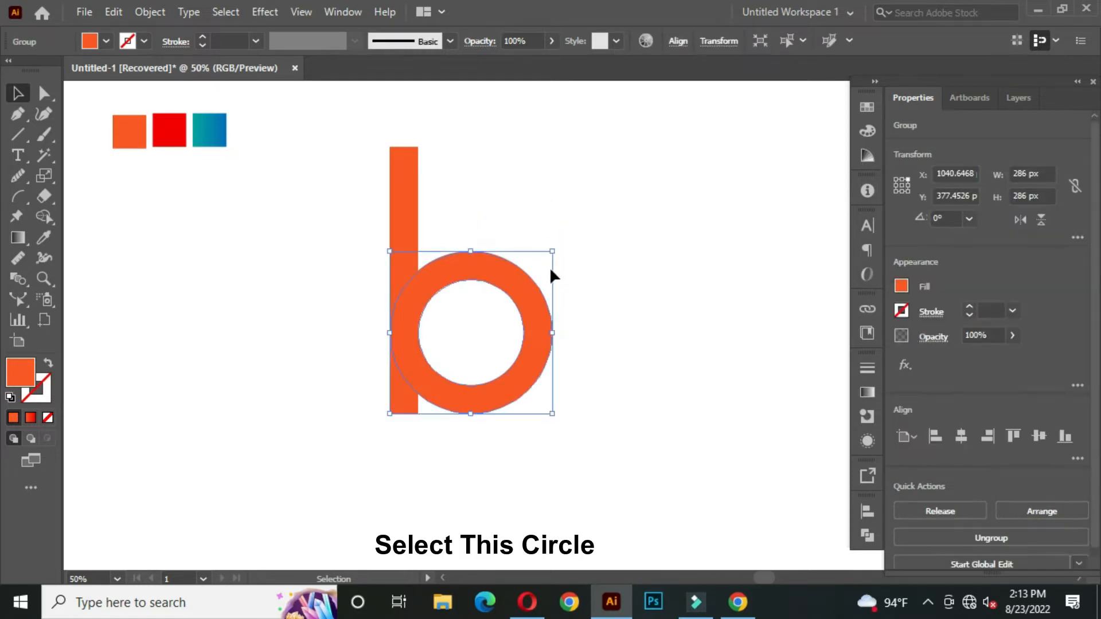
key("ctrl+c")
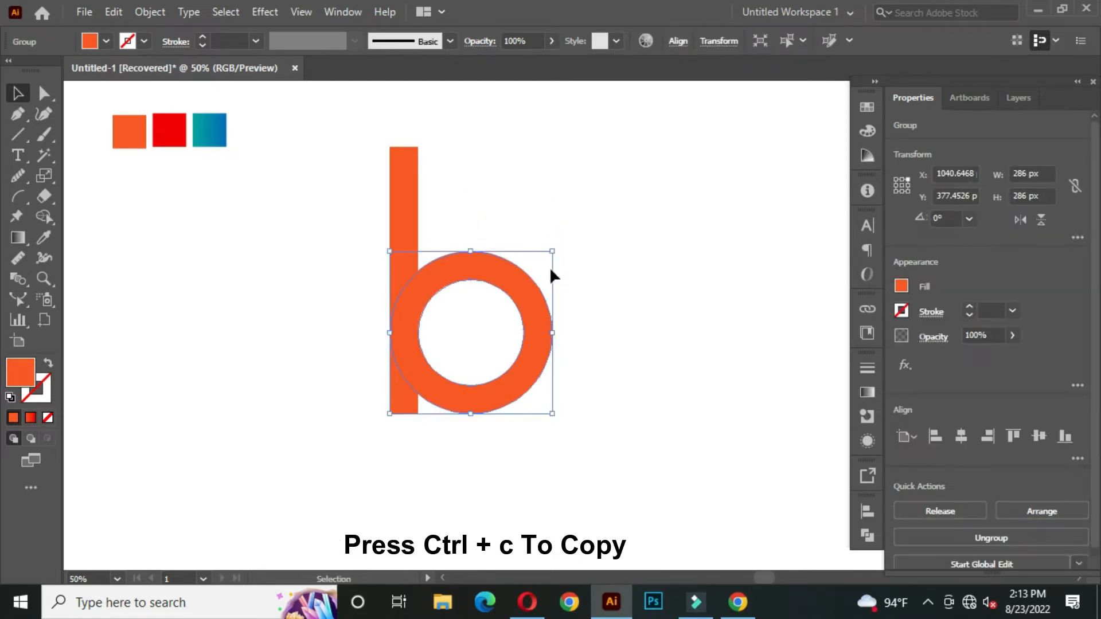
left_click(523, 208)
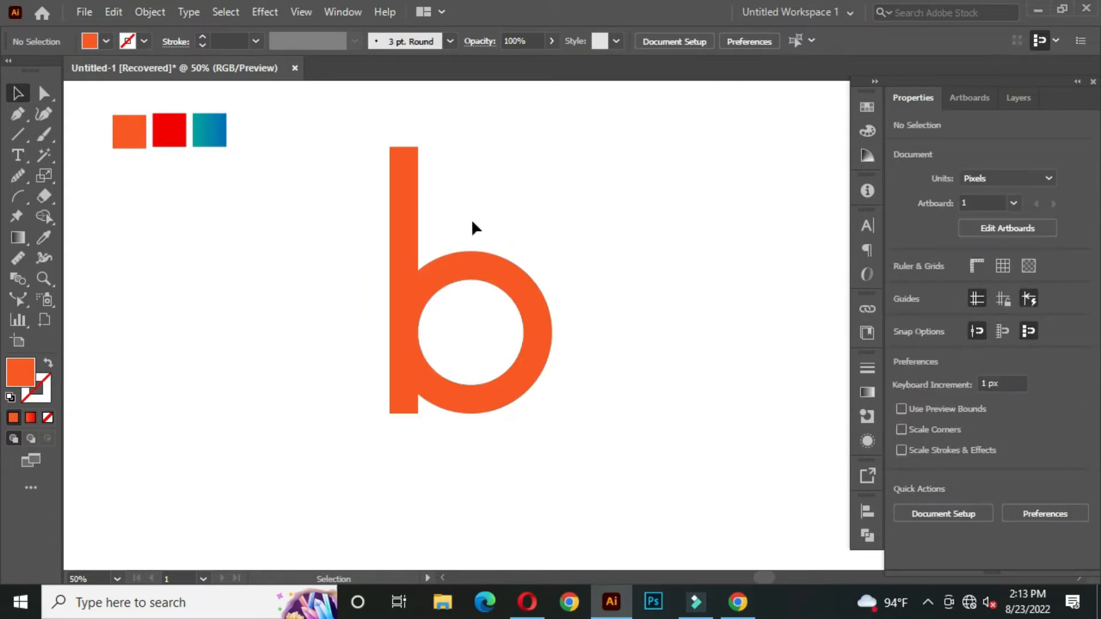
Merge the stem's upper part with the ring using the Shape Builder tool, leaving the stem's lowest corner piece separate
left_click_drag(318, 133, 637, 430)
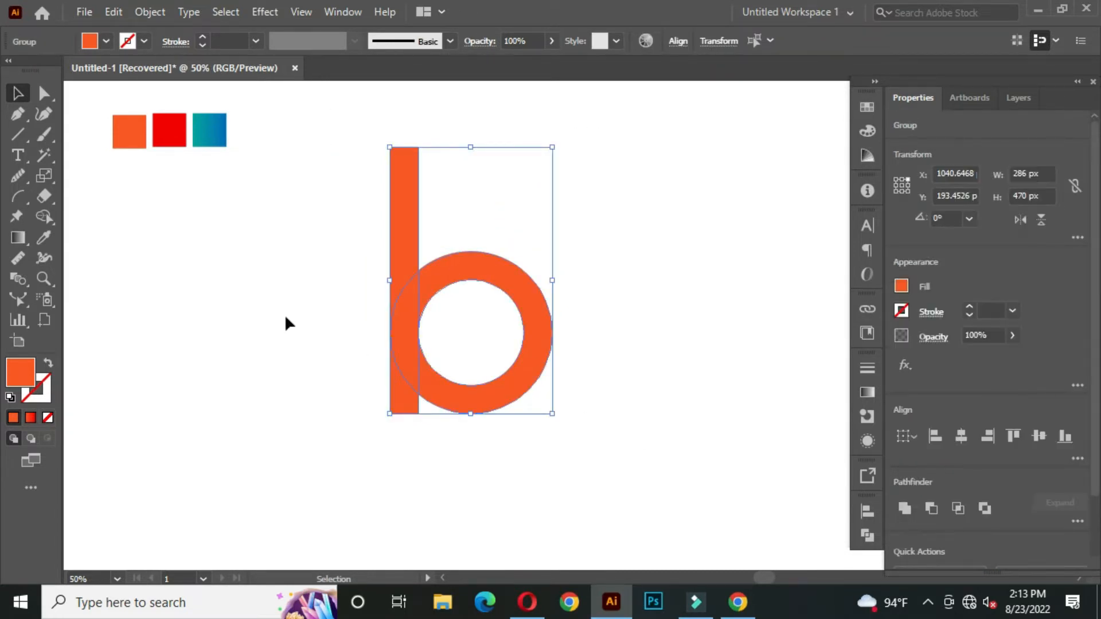
left_click(43, 217)
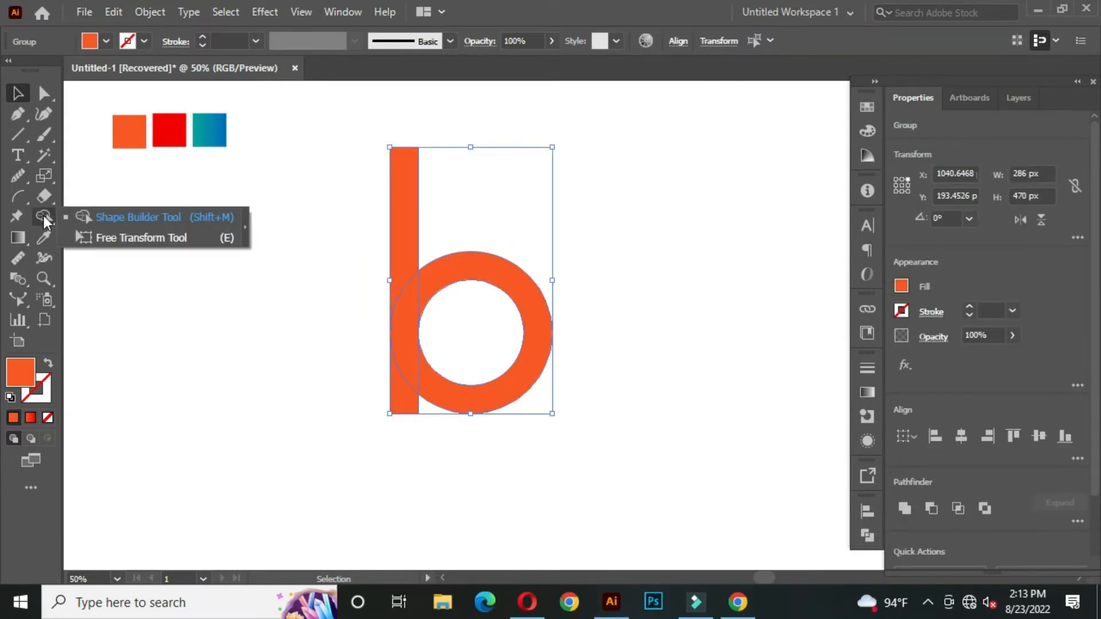
left_click(140, 218)
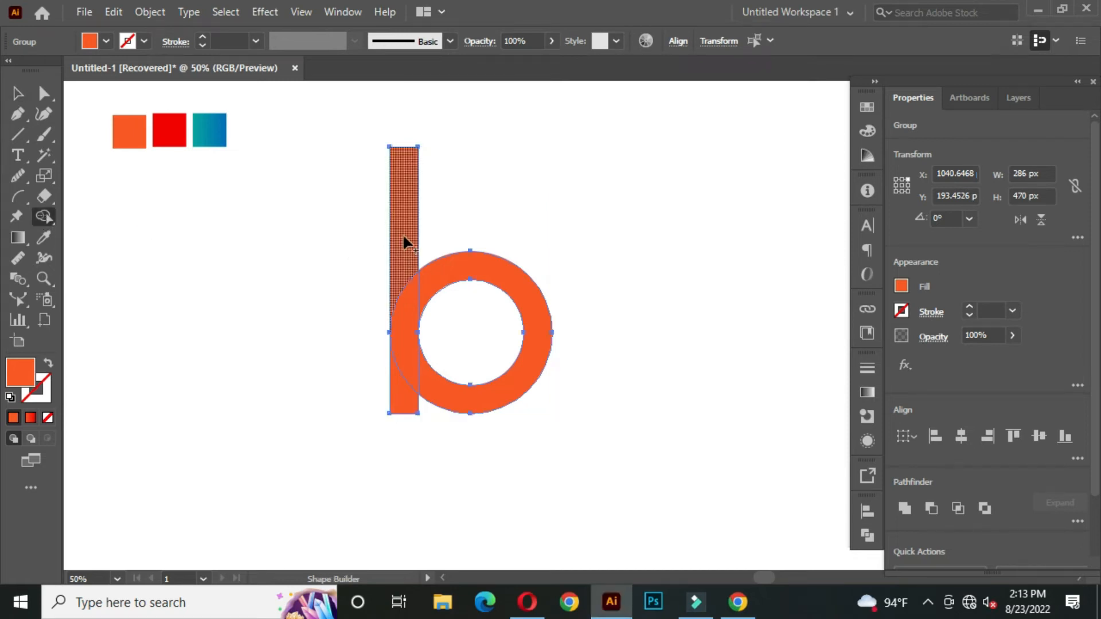
mouse_move(405, 227)
left_mouse_down()
mouse_move(408, 299)
mouse_move(435, 287)
left_mouse_up()
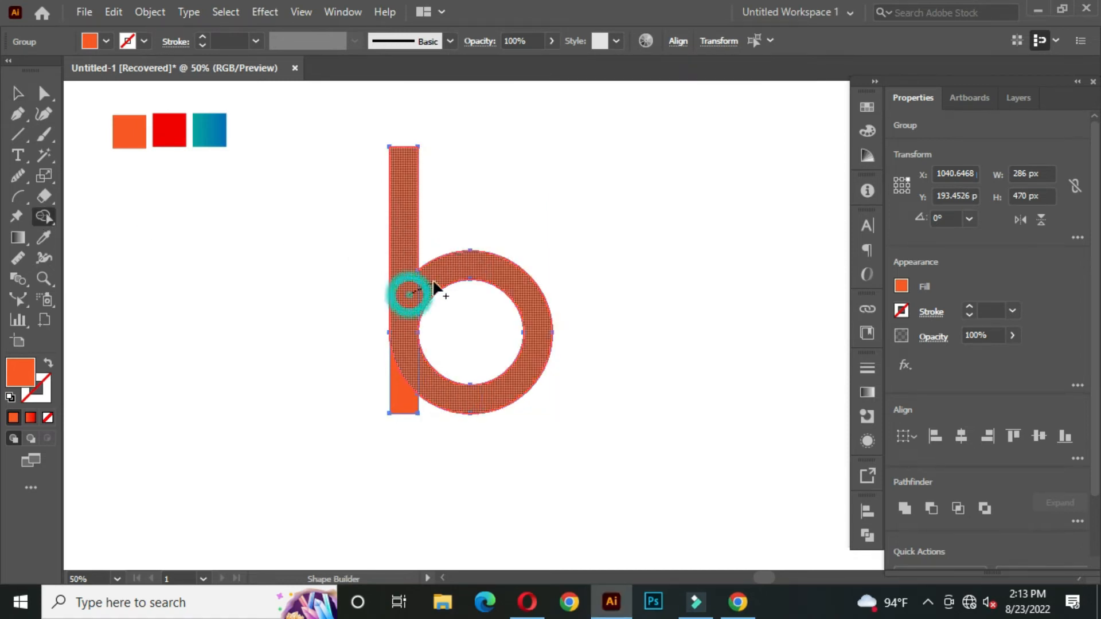
left_click(408, 296)
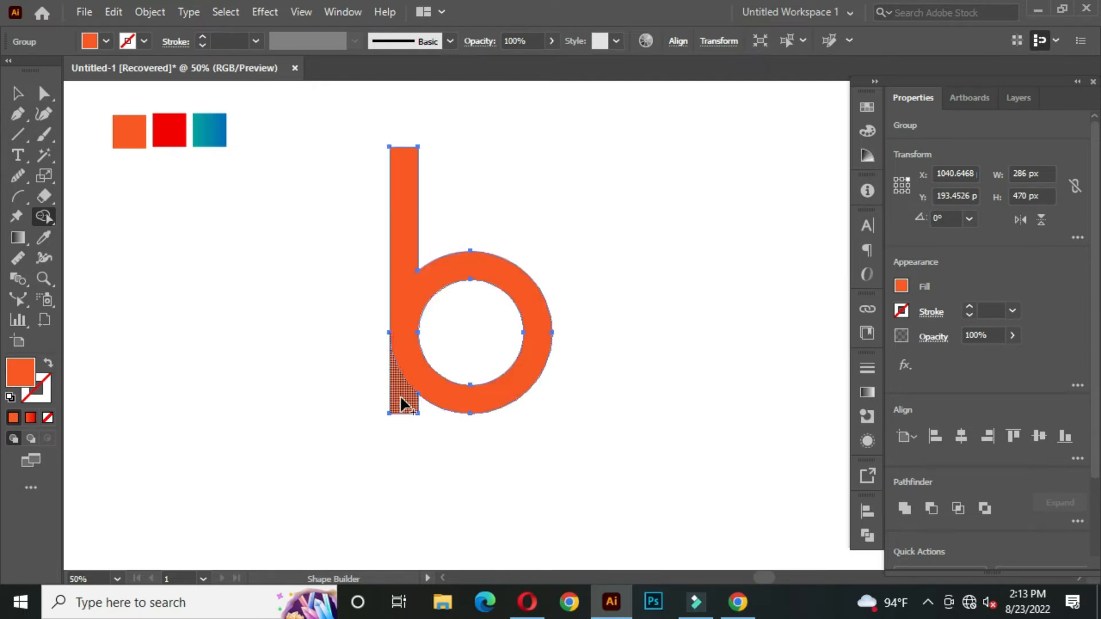
left_click(405, 321)
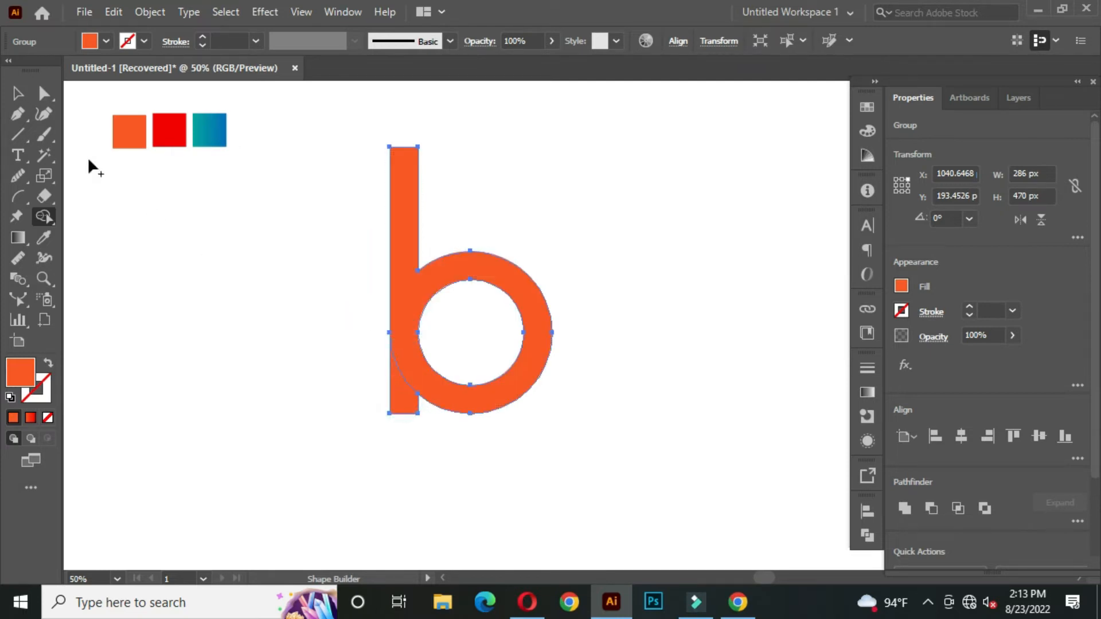
left_click(17, 93)
left_click(283, 284)
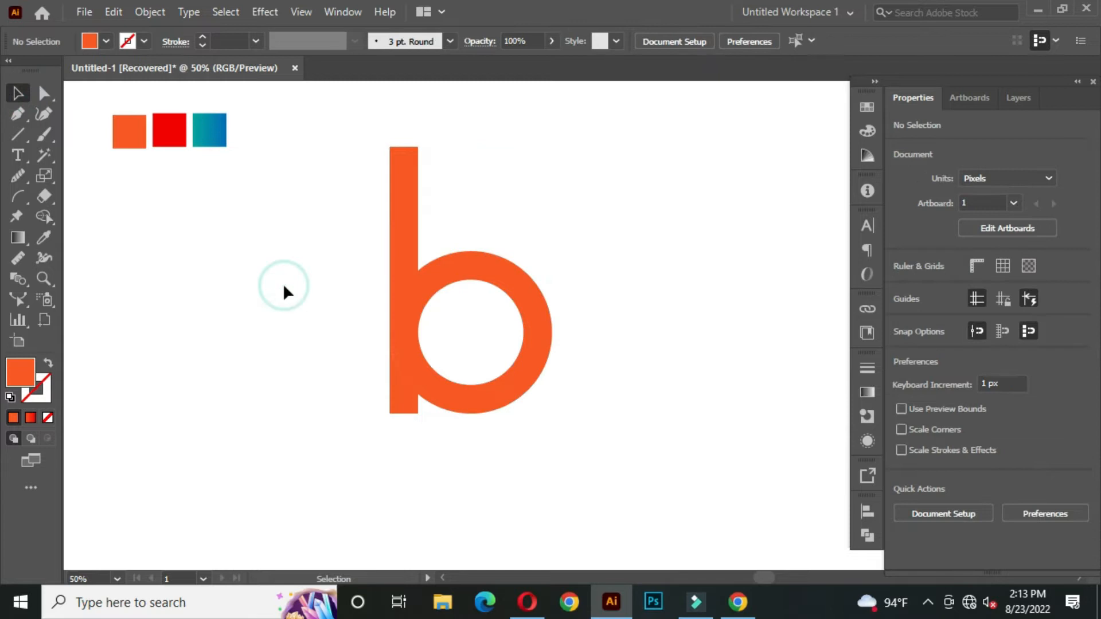
Paste the copied ring in front at its original position, and undo a trial move of it
key("ctrl+f")
left_click(489, 287)
left_click_drag(485, 277, 666, 210)
key("ctrl+z")
left_click(344, 265)
Draw an orange rectangle of about 153 × 355 px extending up and left from the stem's lower-right corner
left_click(16, 142)
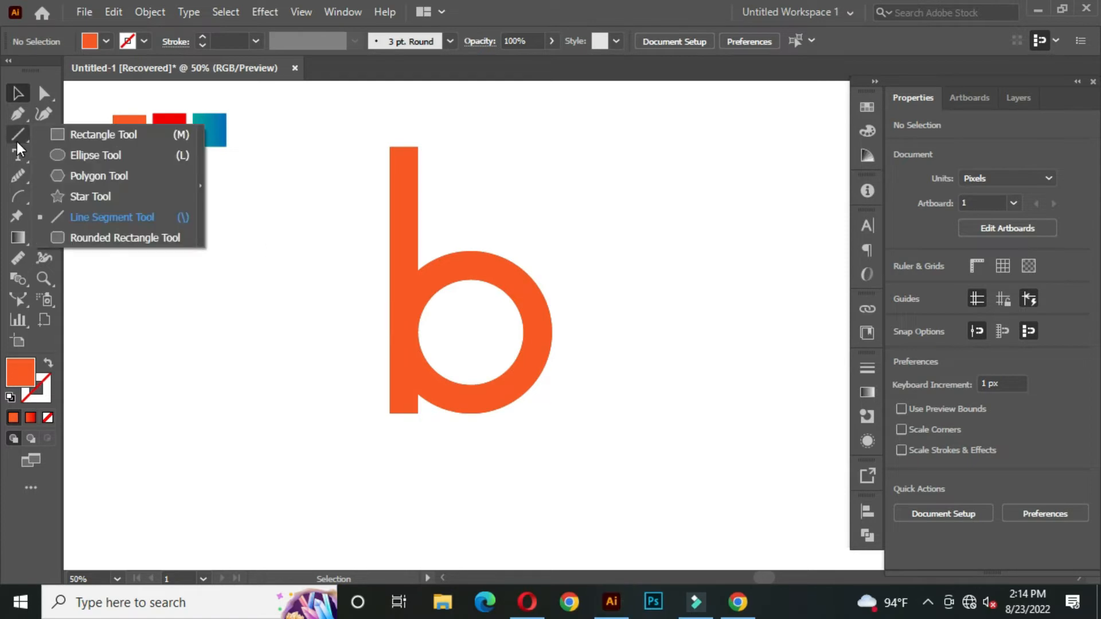
left_click(94, 135)
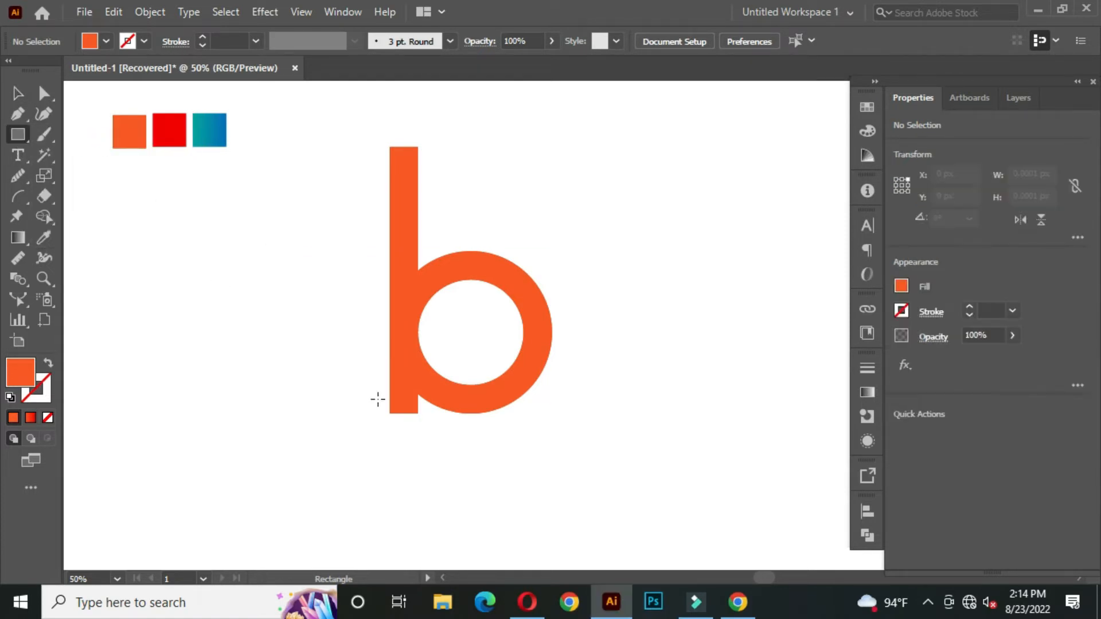
left_click_drag(418, 413, 331, 212)
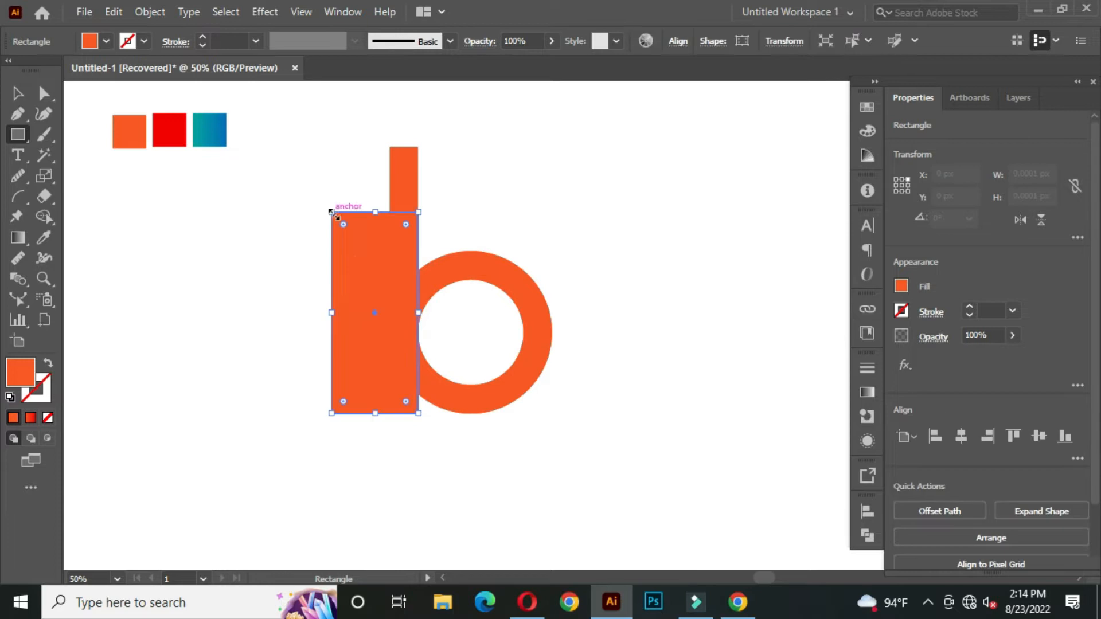
left_click(19, 94)
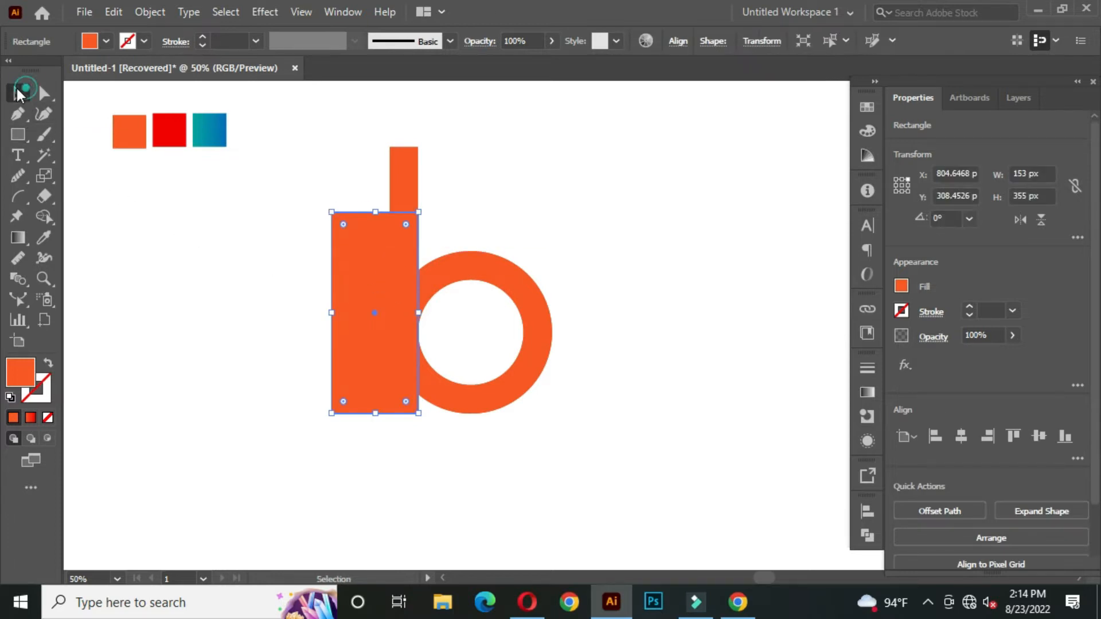
left_click(198, 267)
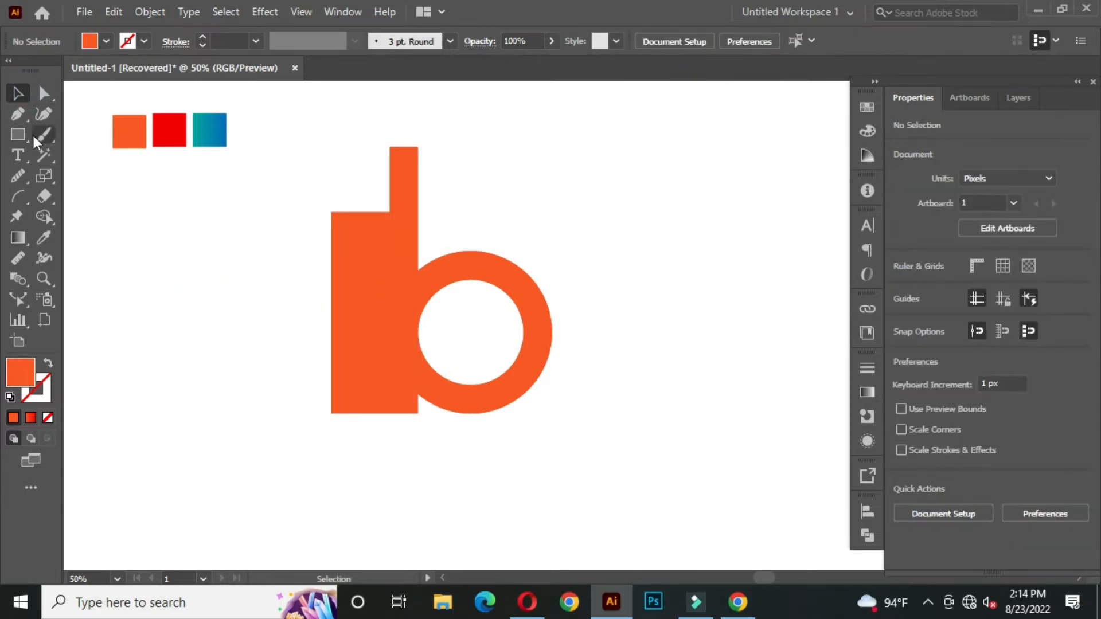
Draw an orange rectangle from the ring's inner left midpoint across its lower half, extending past its right and lower edges
left_click(18, 134)
left_click_drag(17, 134, 91, 133)
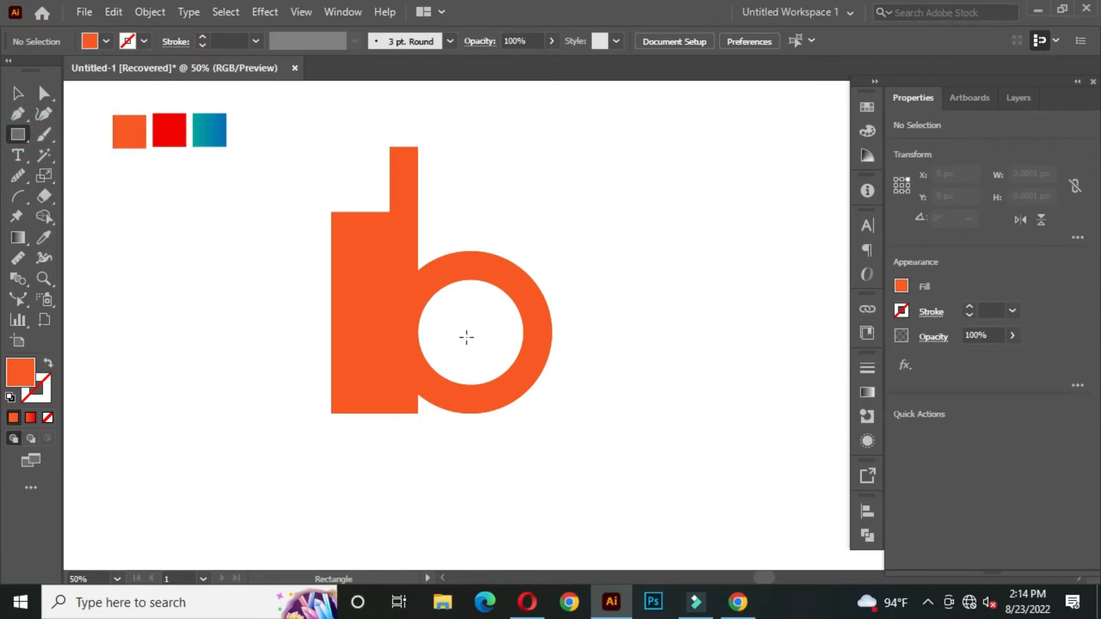
left_click_drag(416, 332, 670, 424)
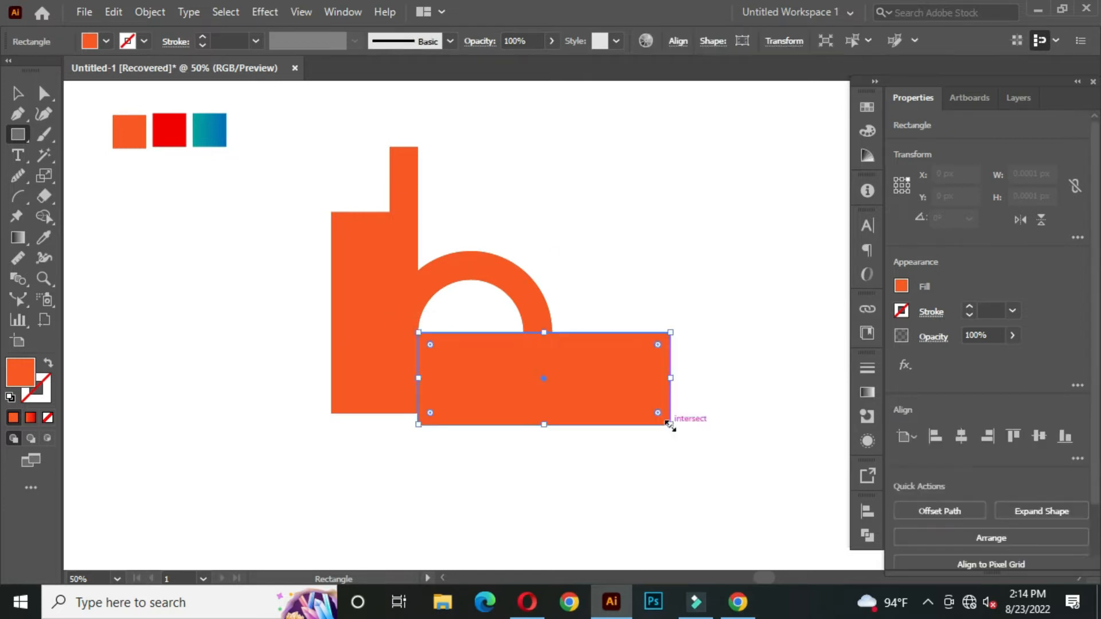
Unite the two orange cutting rectangles into a single shape with Pathfinder
left_click(16, 94)
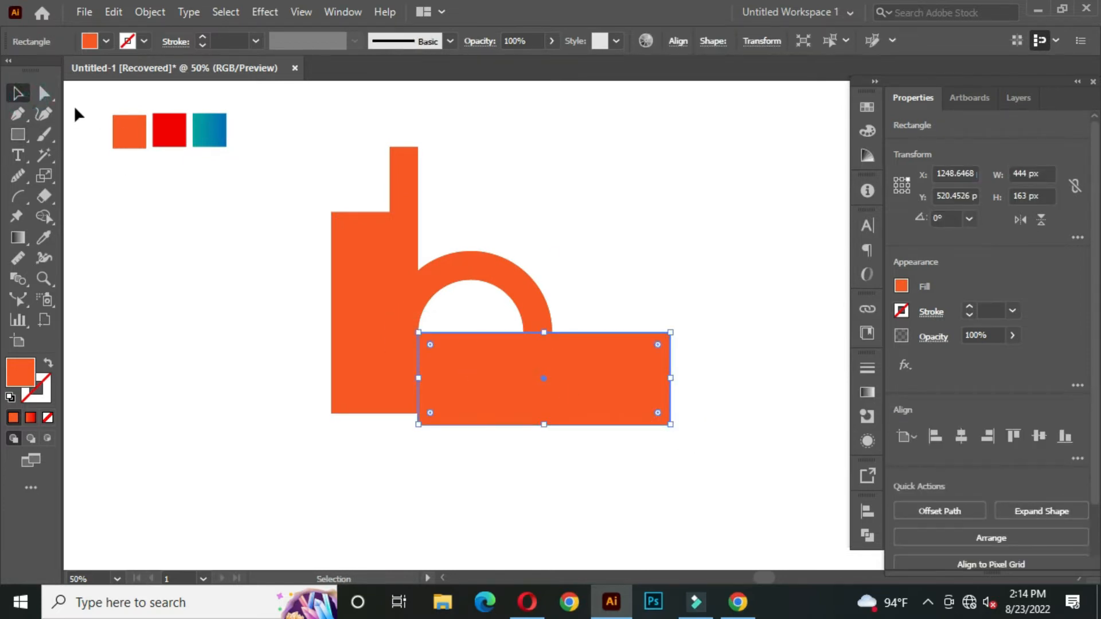
left_click(292, 347)
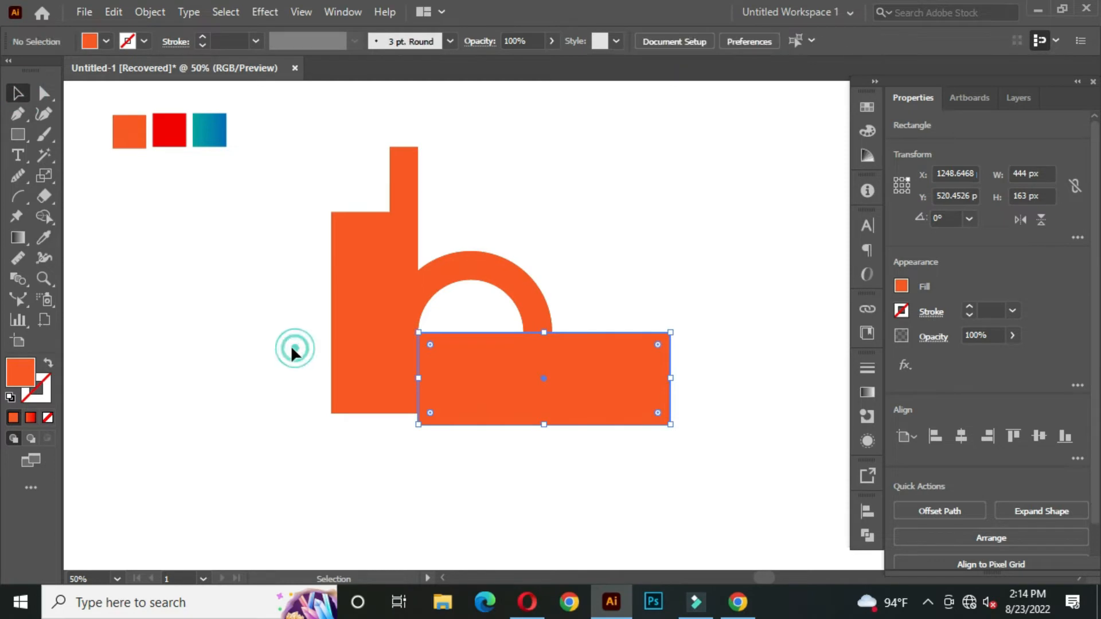
left_click(358, 282)
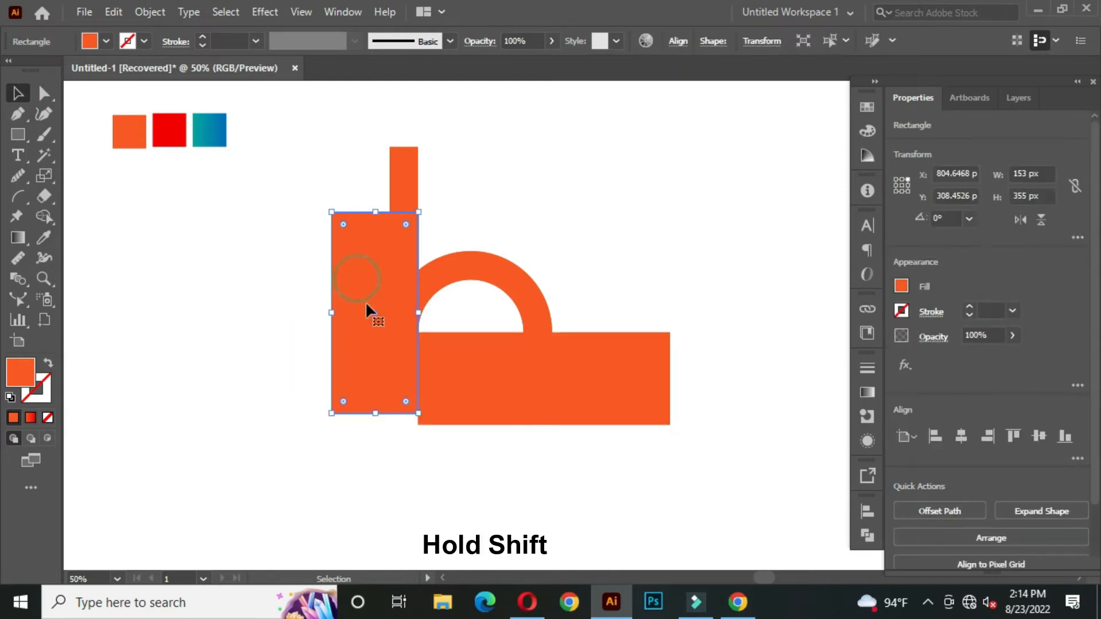
left_click(526, 403, "shift")
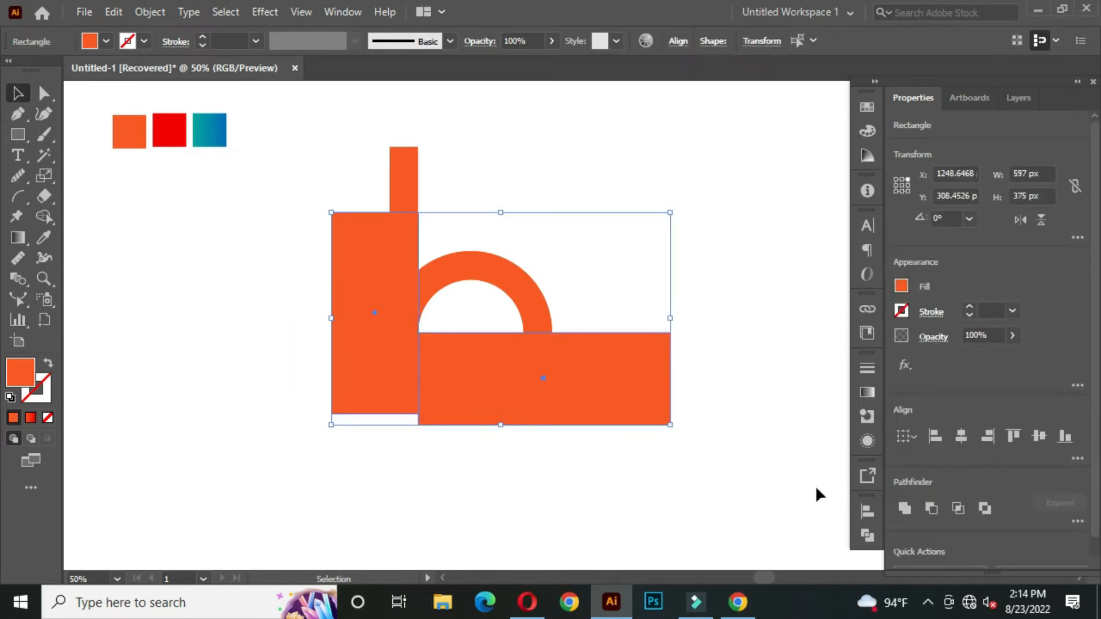
left_click(867, 534)
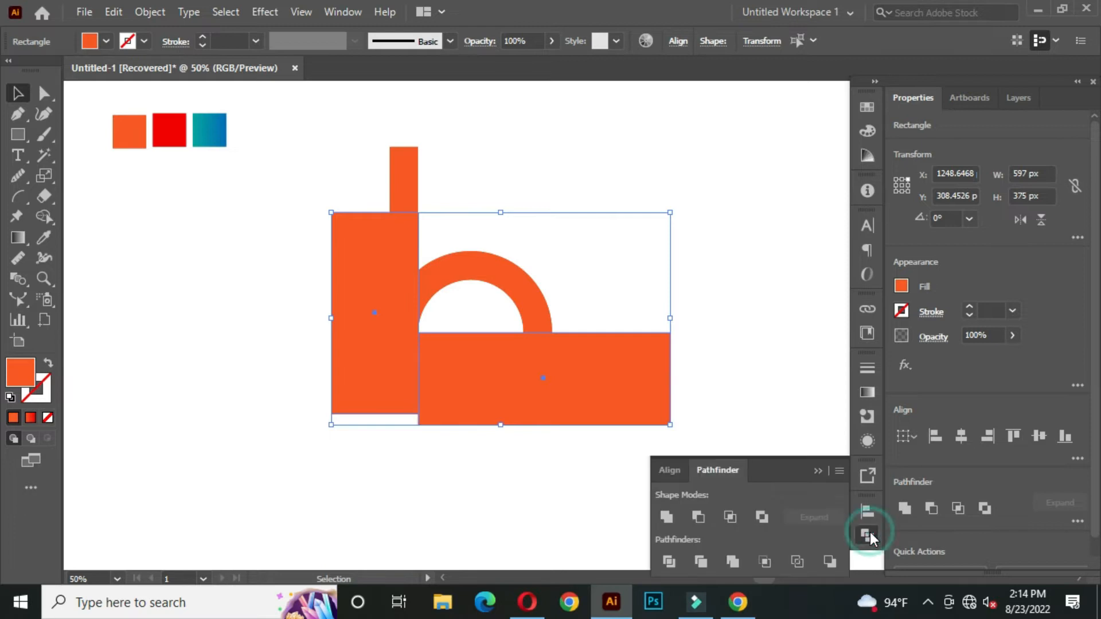
left_click(672, 511)
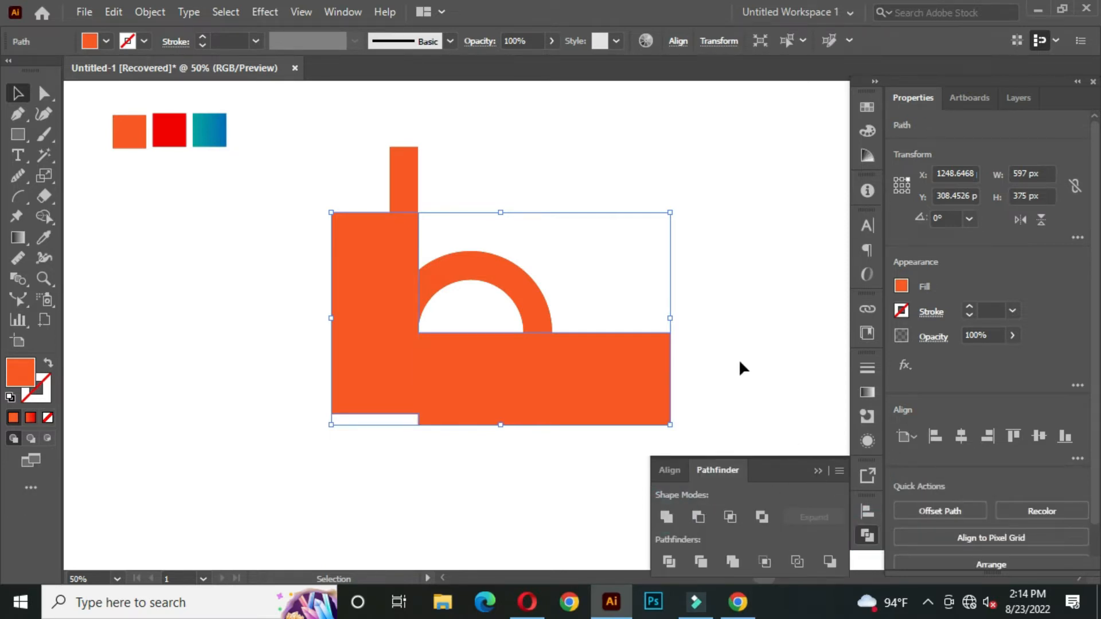
Subtract the united shape from the ring copy with Minus Front, and undo a trial move of the remaining arc
left_click(520, 281, "shift")
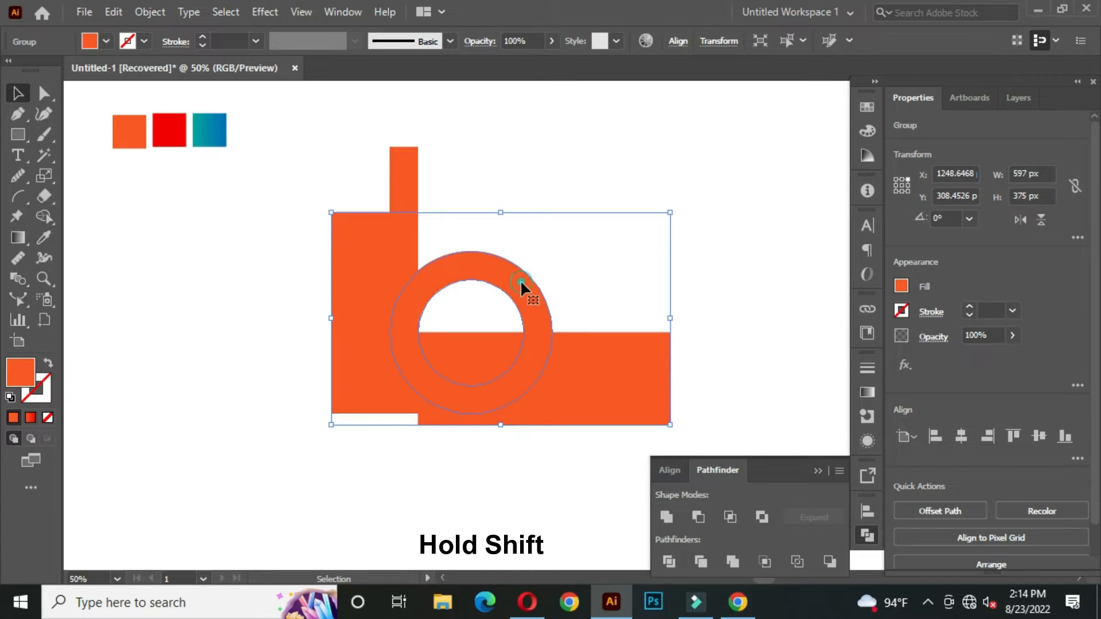
left_click(607, 357, "shift")
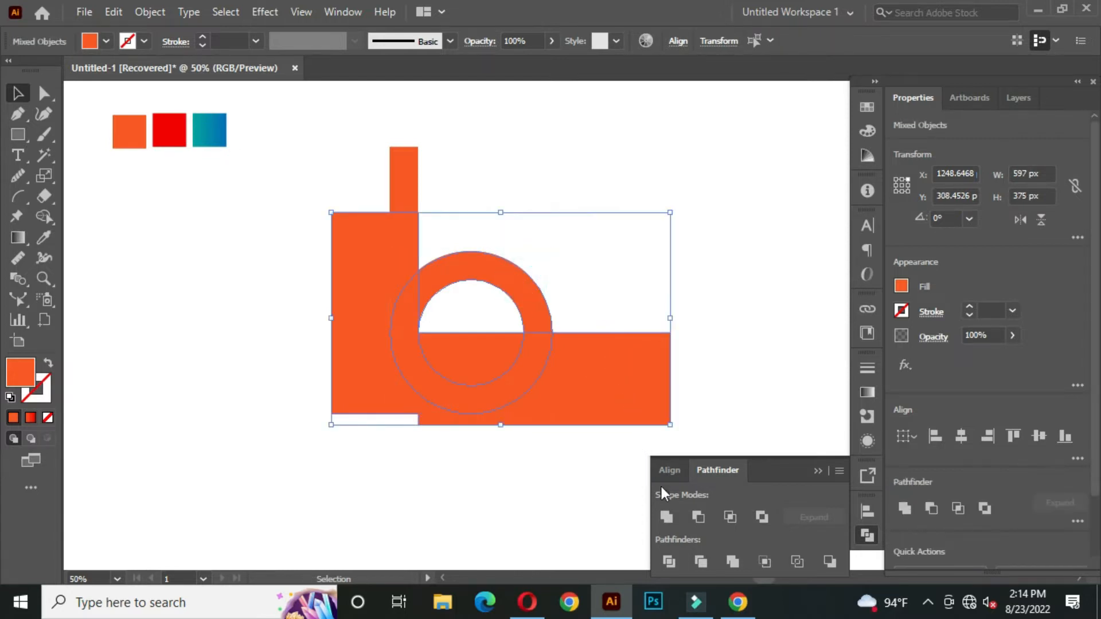
left_click(699, 517)
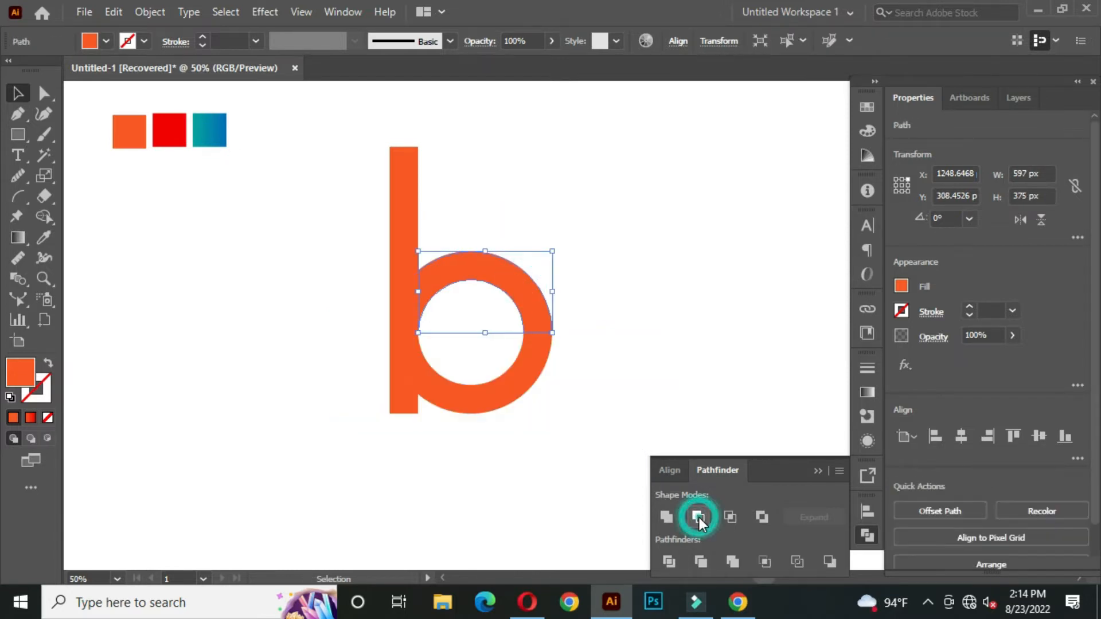
left_click(811, 470)
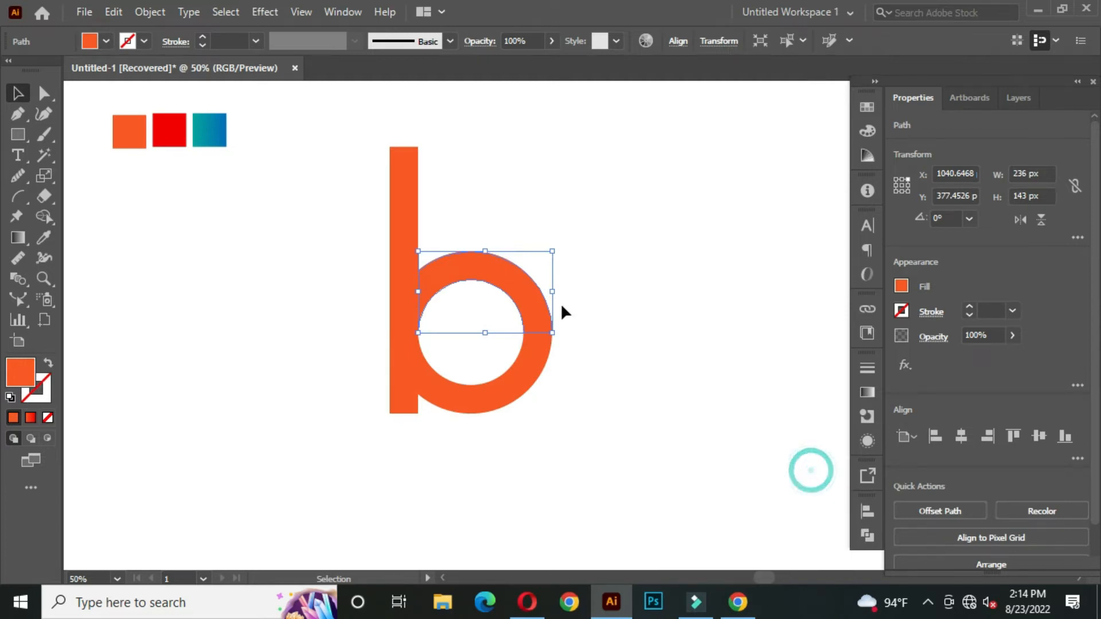
left_click_drag(525, 284, 626, 205)
key("ctrl+z")
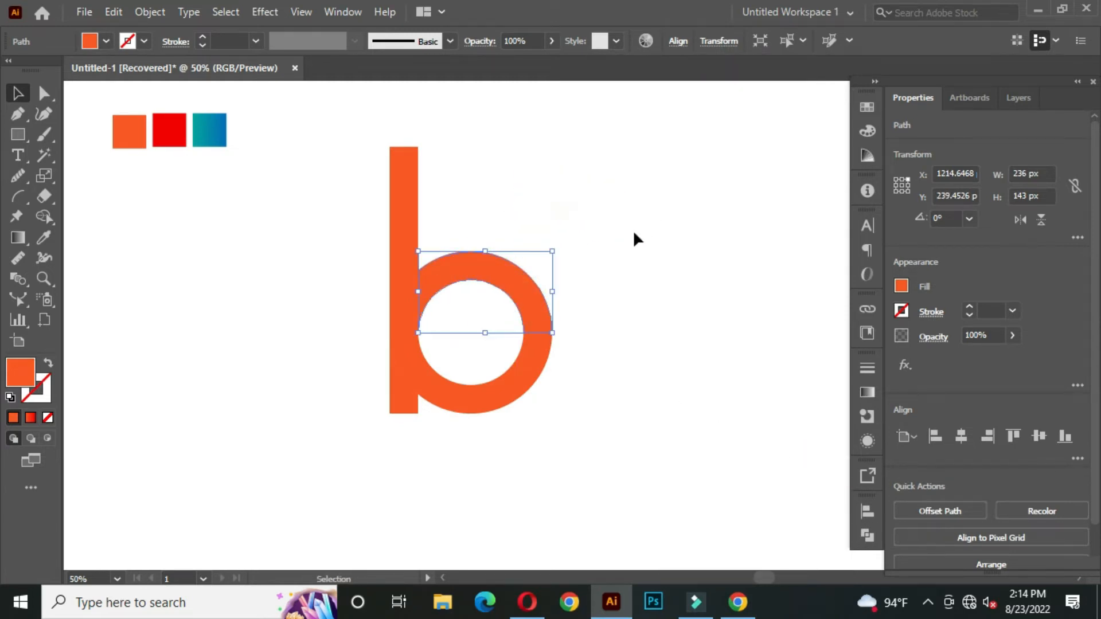
left_click(599, 272)
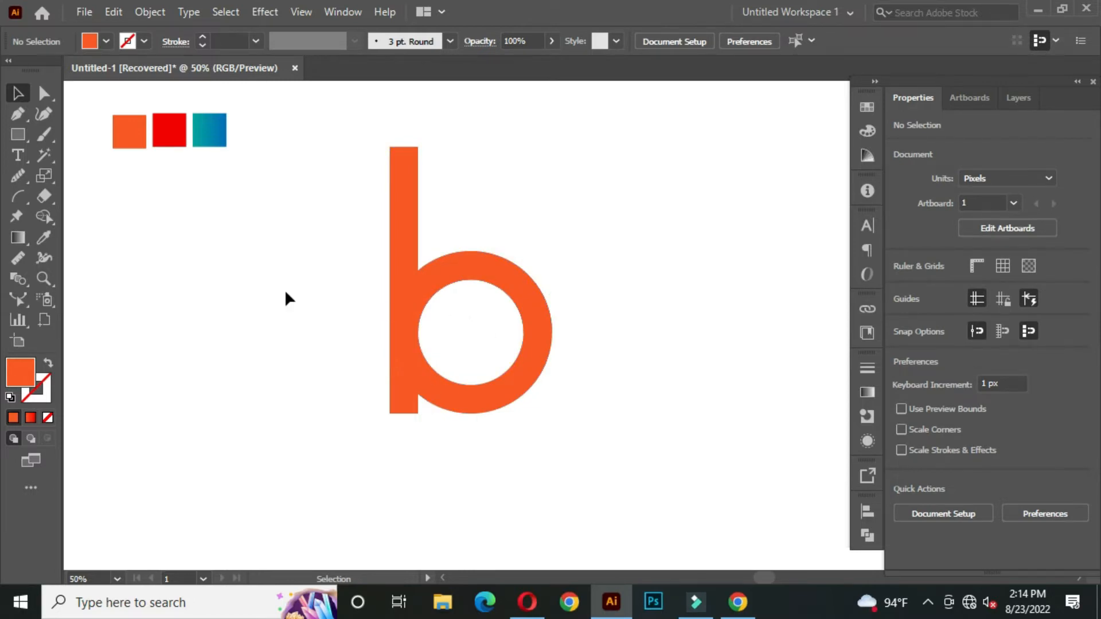
Draw an orange rectangle of about 50 × 327 px over the stem, from its upper-left corner down to the ring's inner left midpoint
left_click_drag(19, 137, 116, 136)
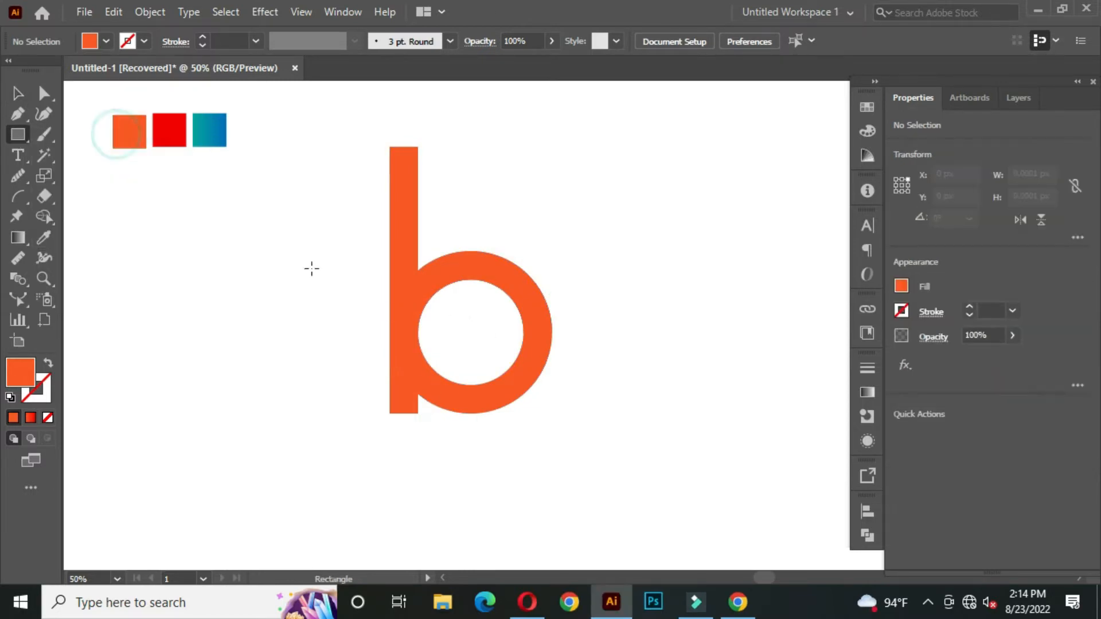
scroll(425, 333, "up", 1)
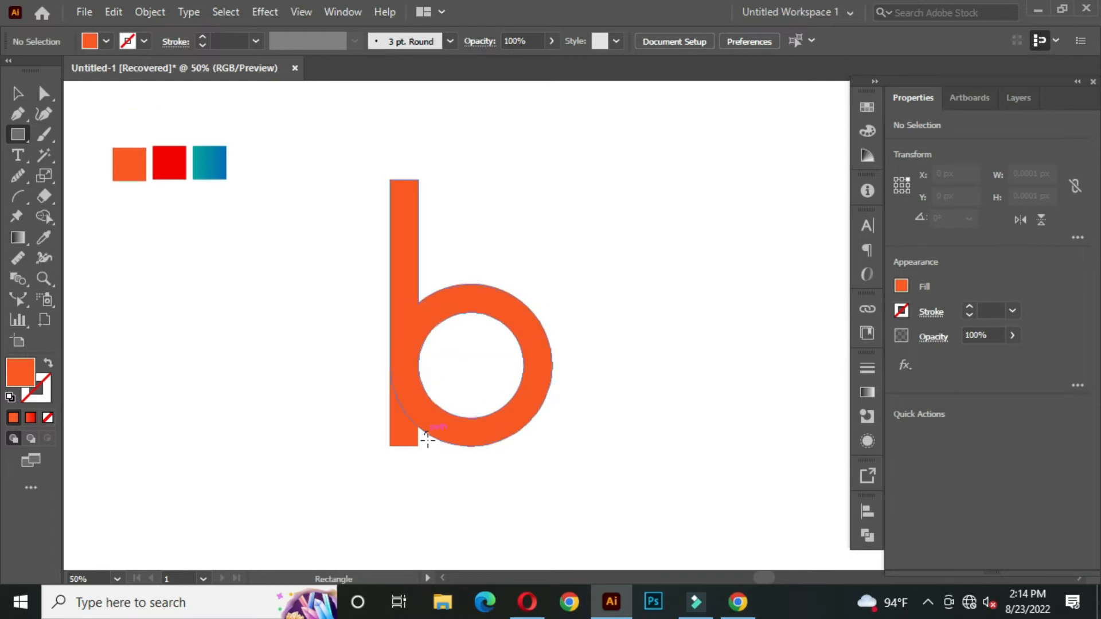
scroll(419, 449, "up", 1)
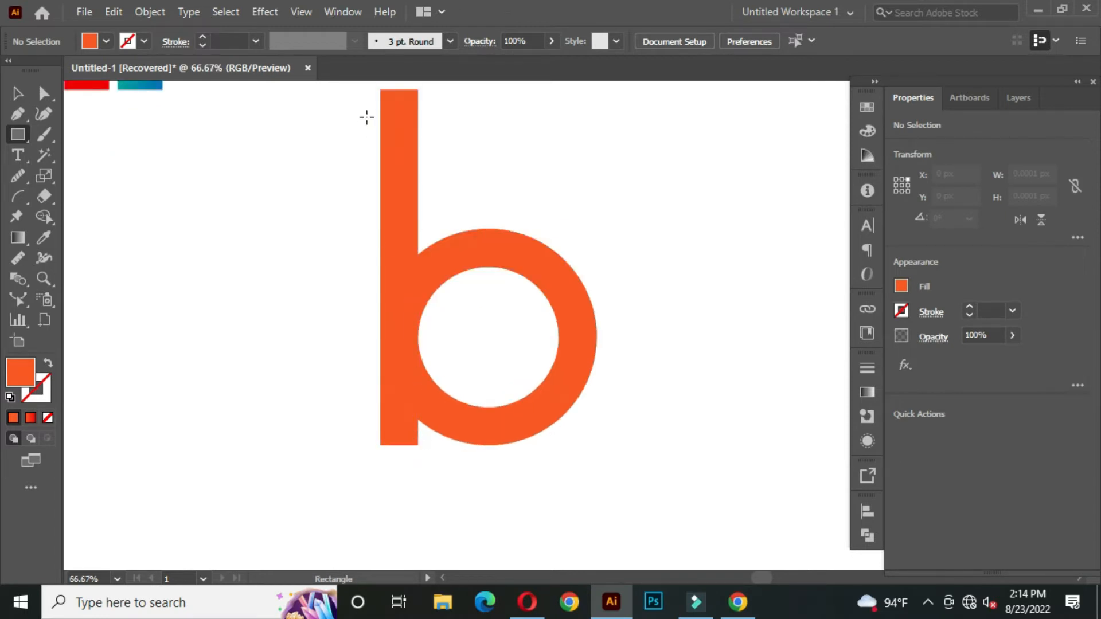
left_click_drag(381, 90, 417, 336)
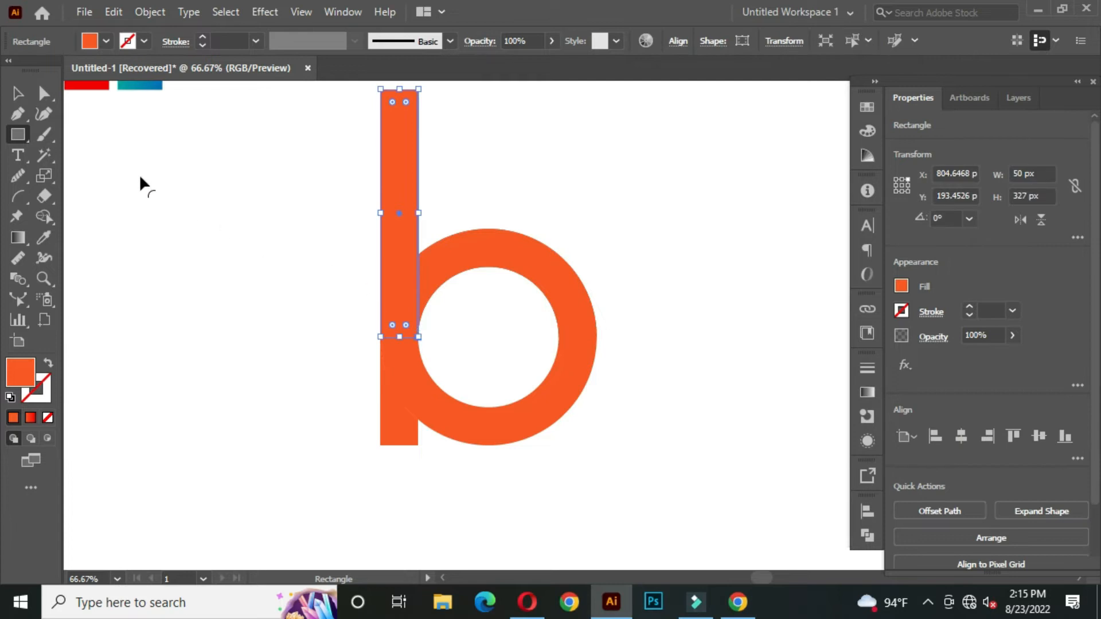
Rotate a copy of the new rectangle about 7° counterclockwise around its lower-right corner
left_click(17, 90)
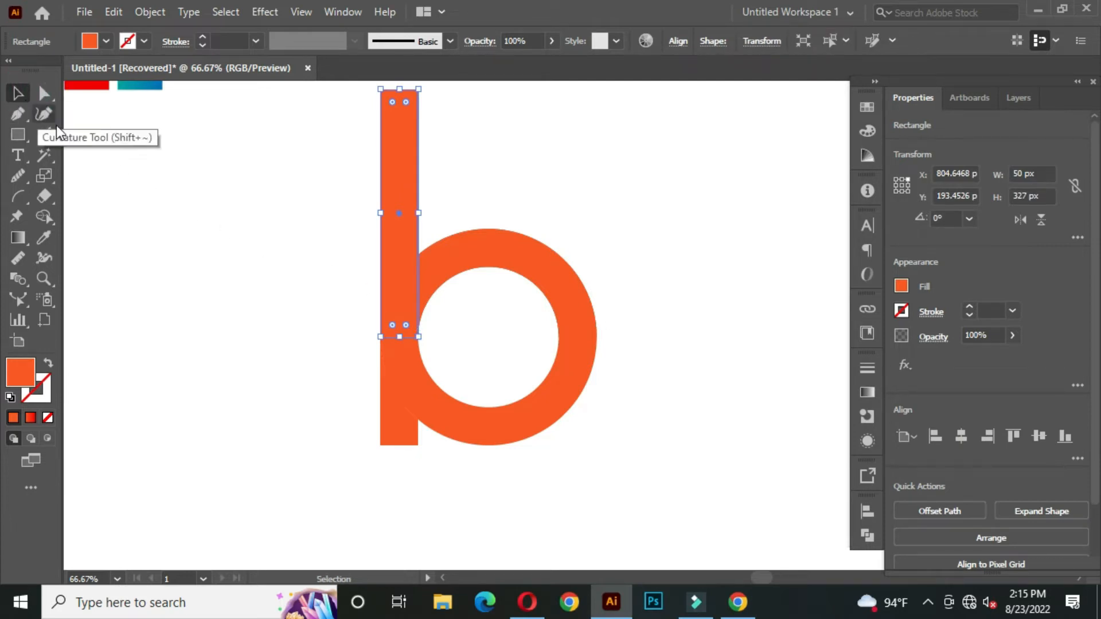
left_click(44, 175)
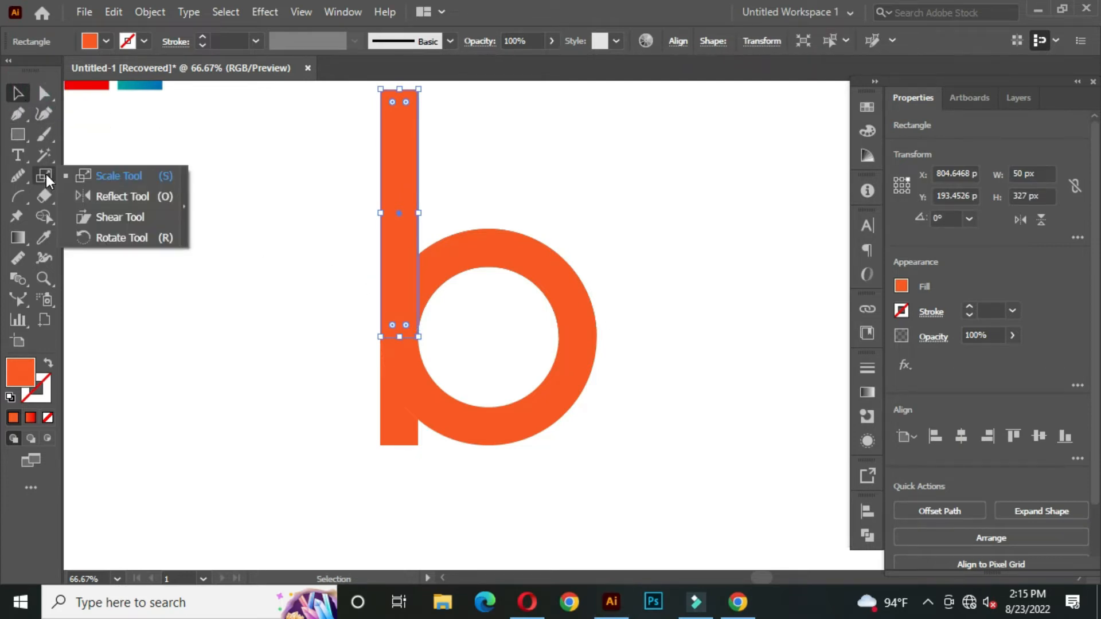
left_click(146, 235)
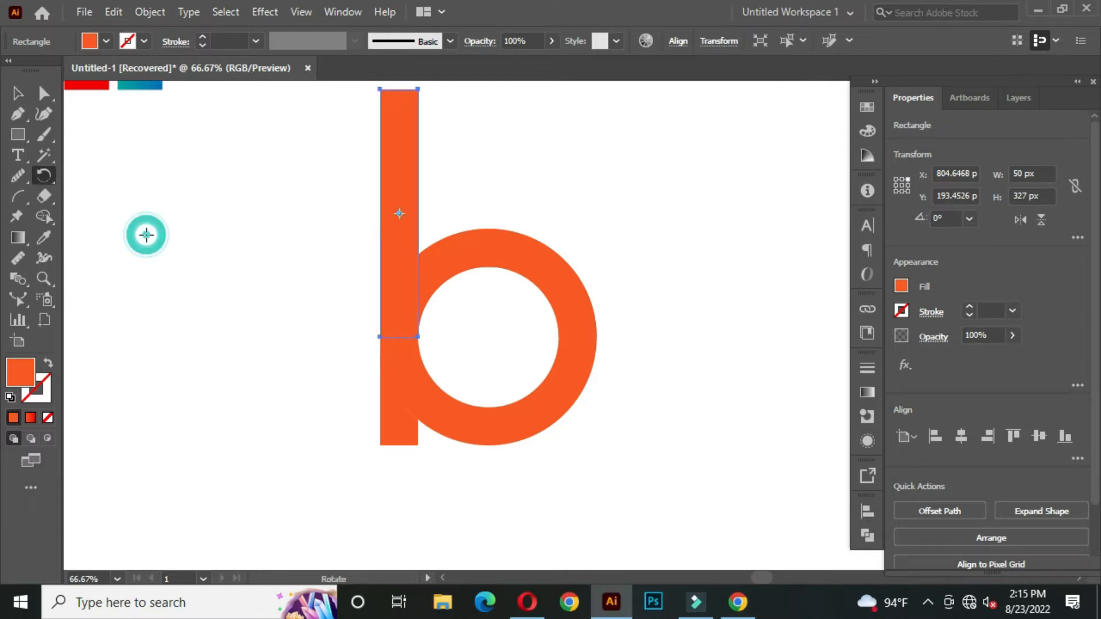
left_click(418, 337)
key("space")
left_click_drag(407, 264, 404, 296)
left_click_drag(394, 163, 369, 161)
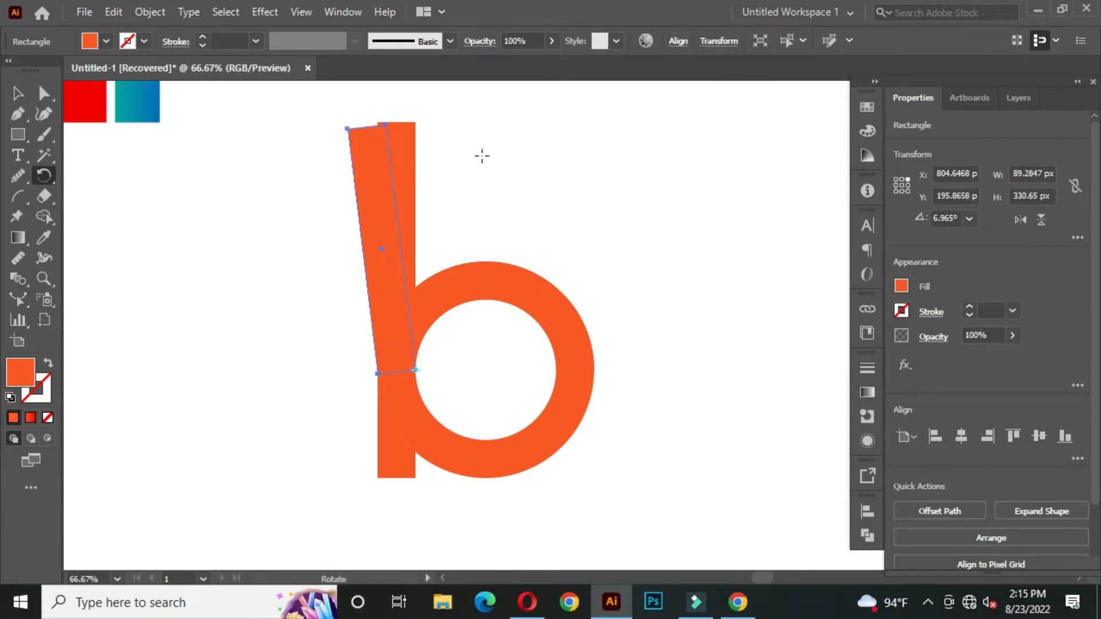
Repeat the rotated-copy transformation once to add another fanned rectangle, and deselect it
key("ctrl+d")
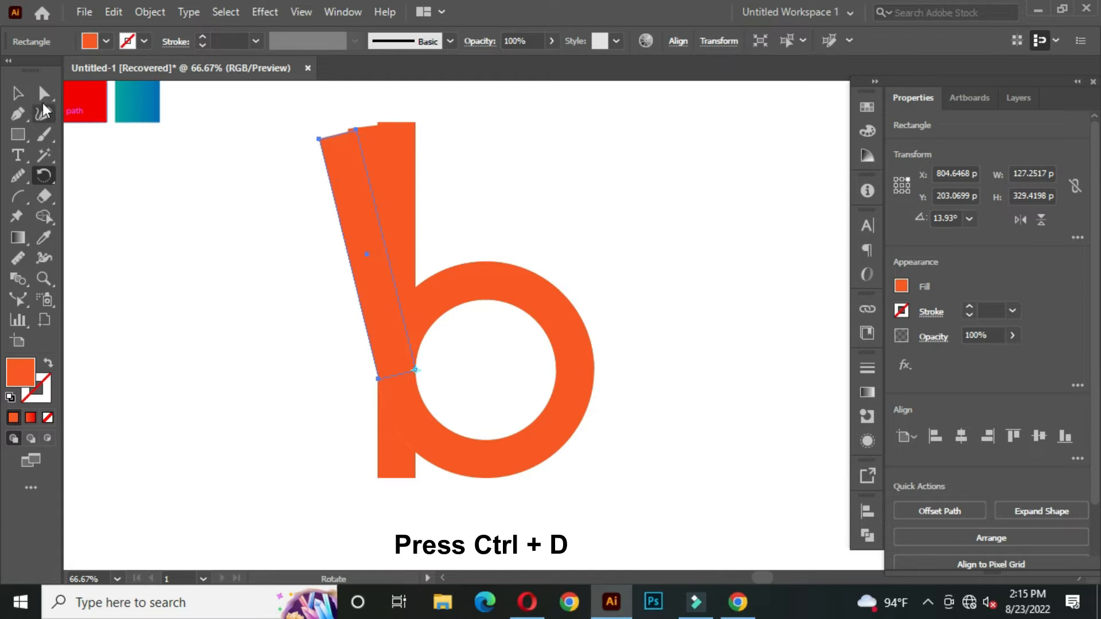
left_click(19, 92)
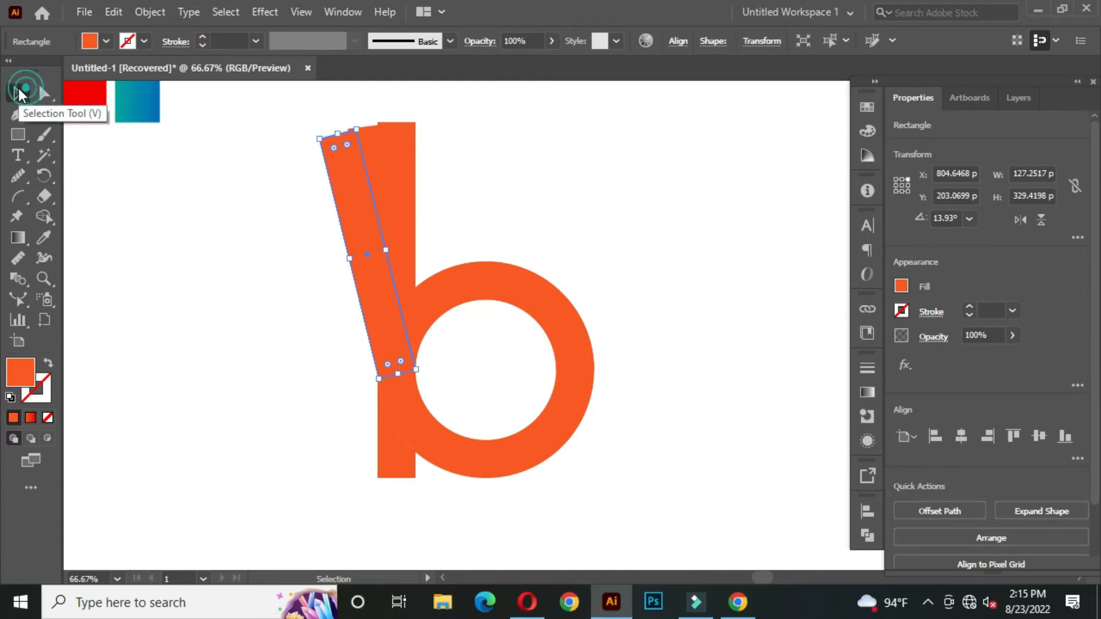
left_click(238, 244)
left_click_drag(303, 244, 314, 261)
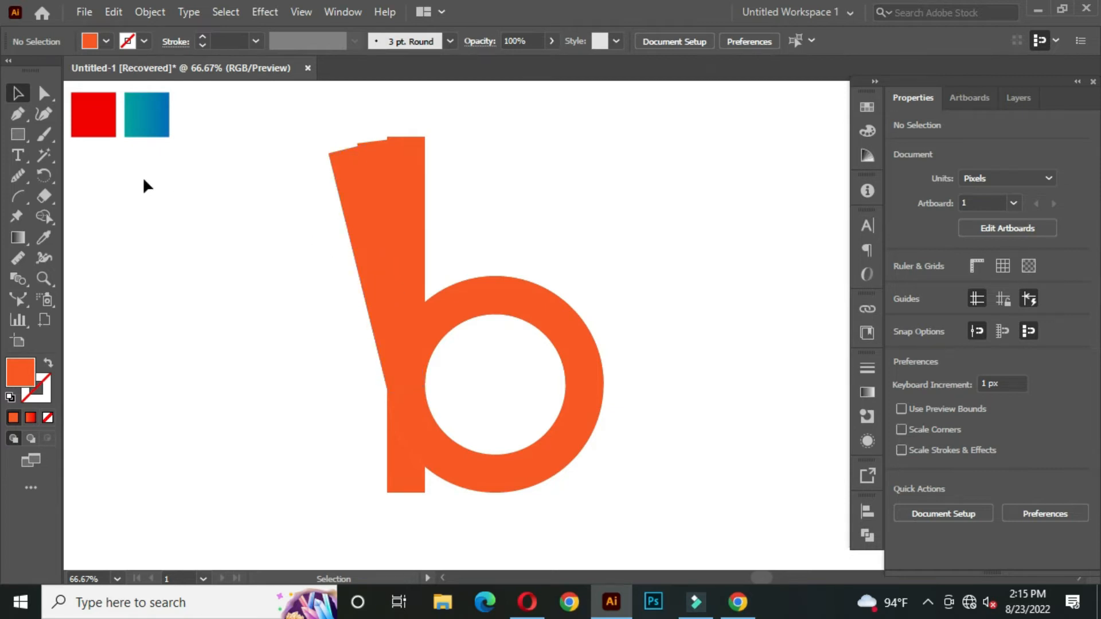
Draw a 45° line segment from the stem's upper-right corner down and left across the fanned rectangles, spanning about 173.5 × 173.5 px
left_click(25, 133)
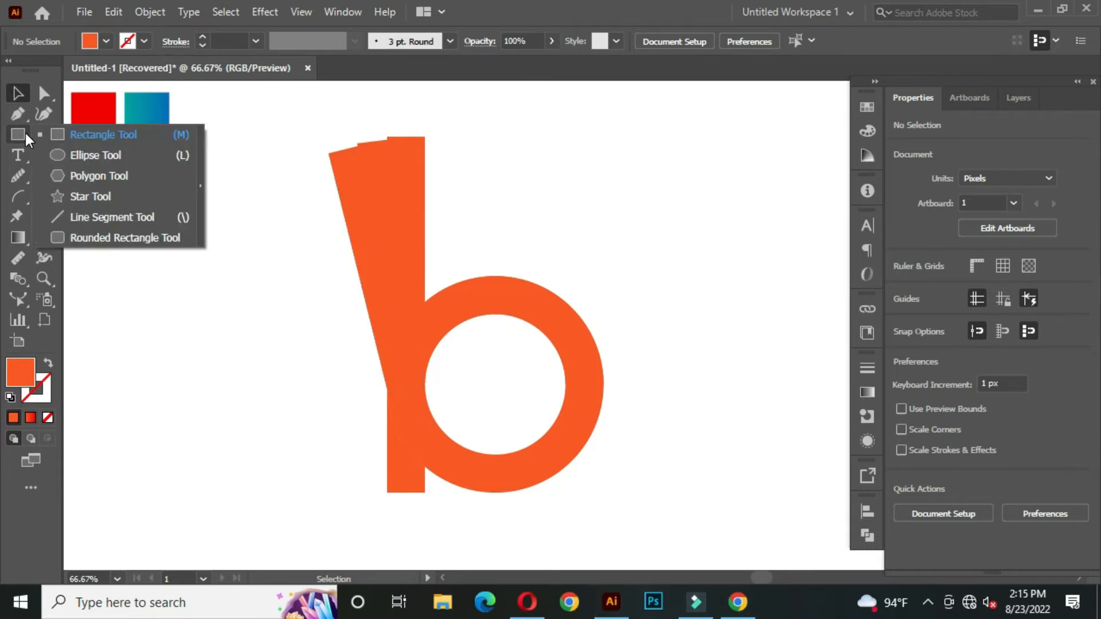
left_click(133, 212)
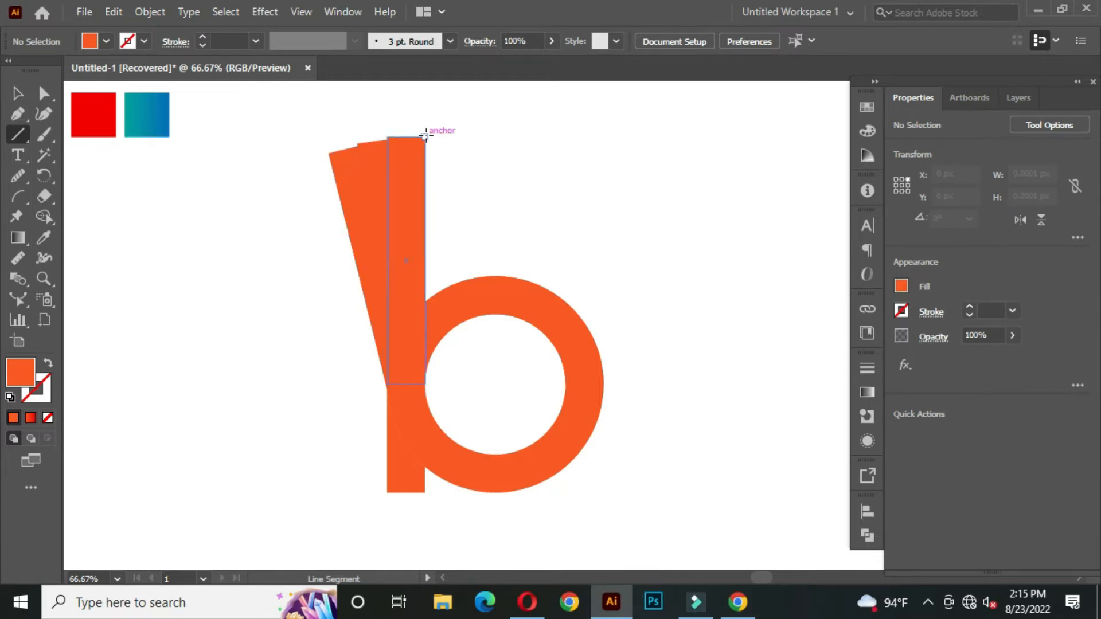
left_click_drag(425, 137, 294, 268)
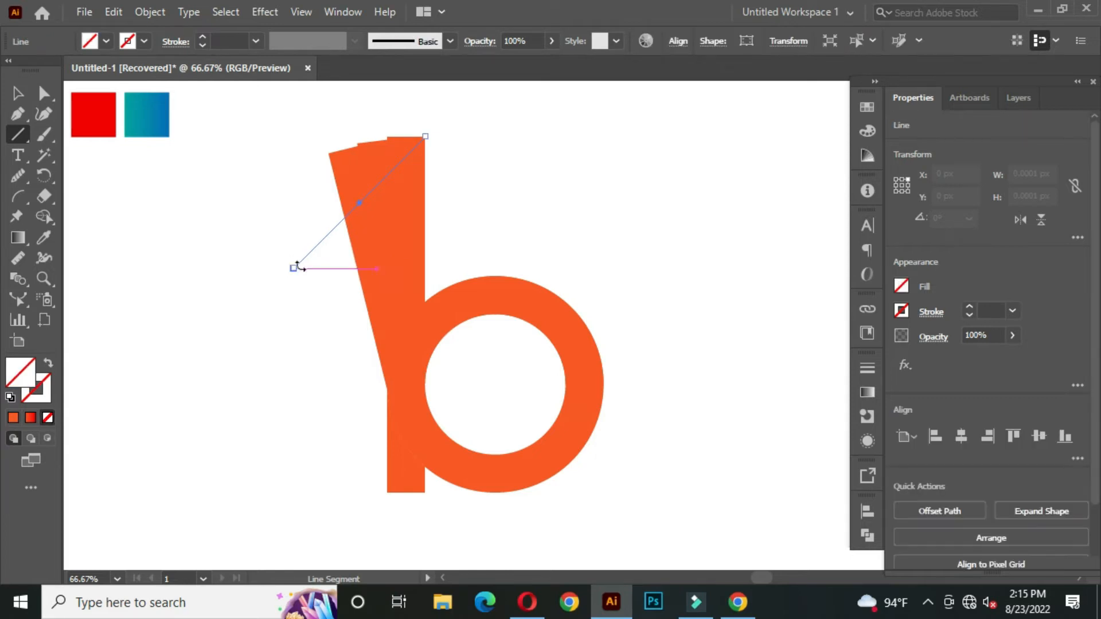
Remove the parts of the stem and fanned rectangles above the diagonal line using the Shape Builder tool
left_click(17, 93)
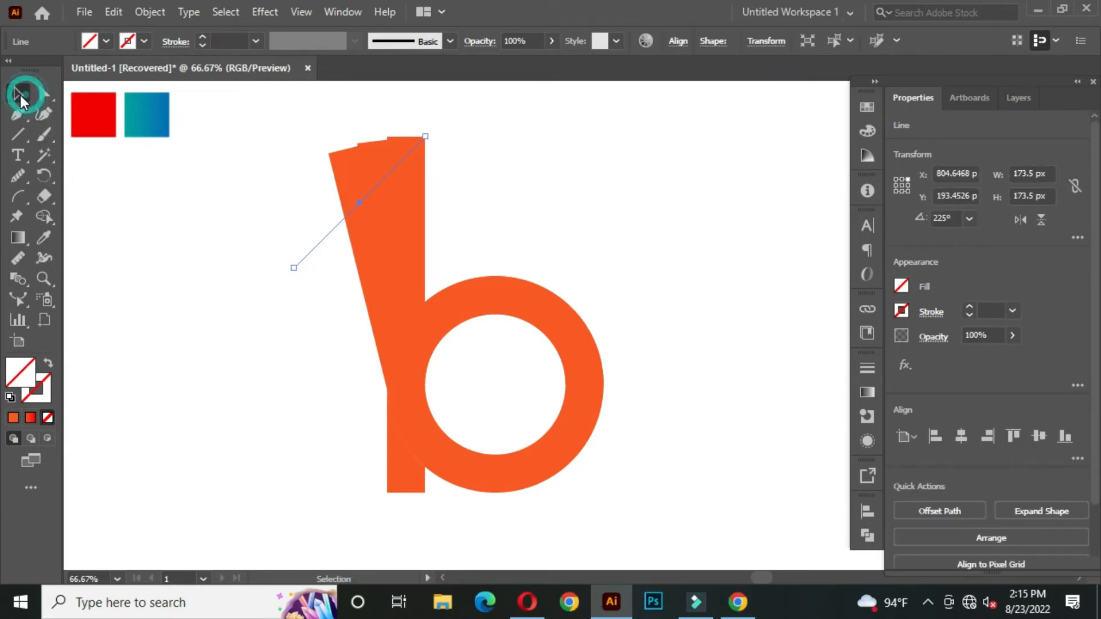
left_click_drag(251, 102, 496, 248)
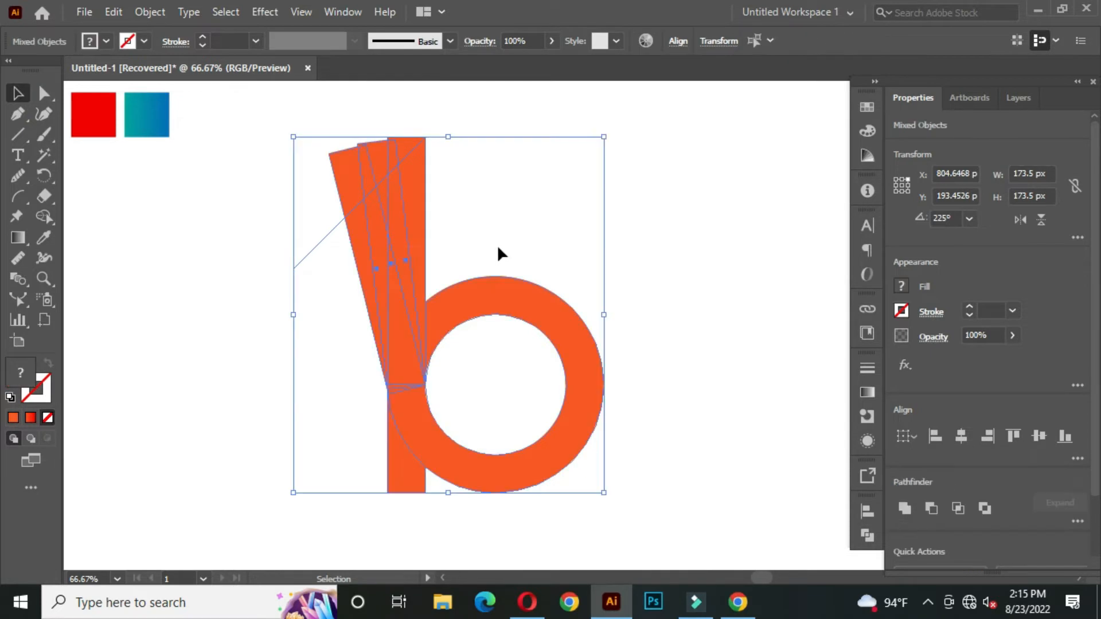
left_click(45, 216)
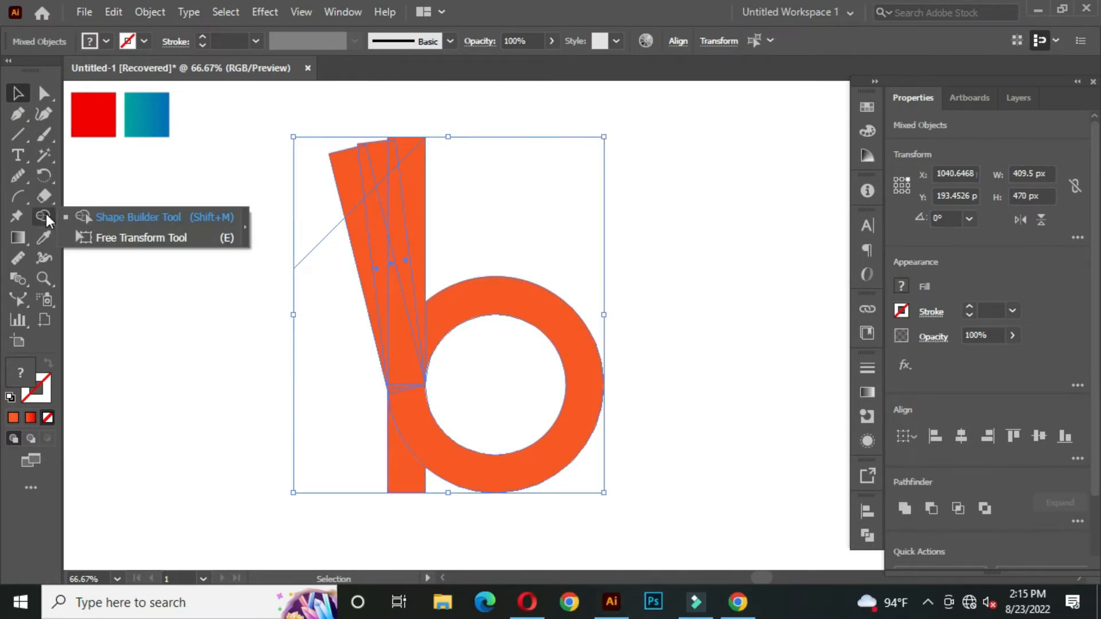
left_click(167, 217)
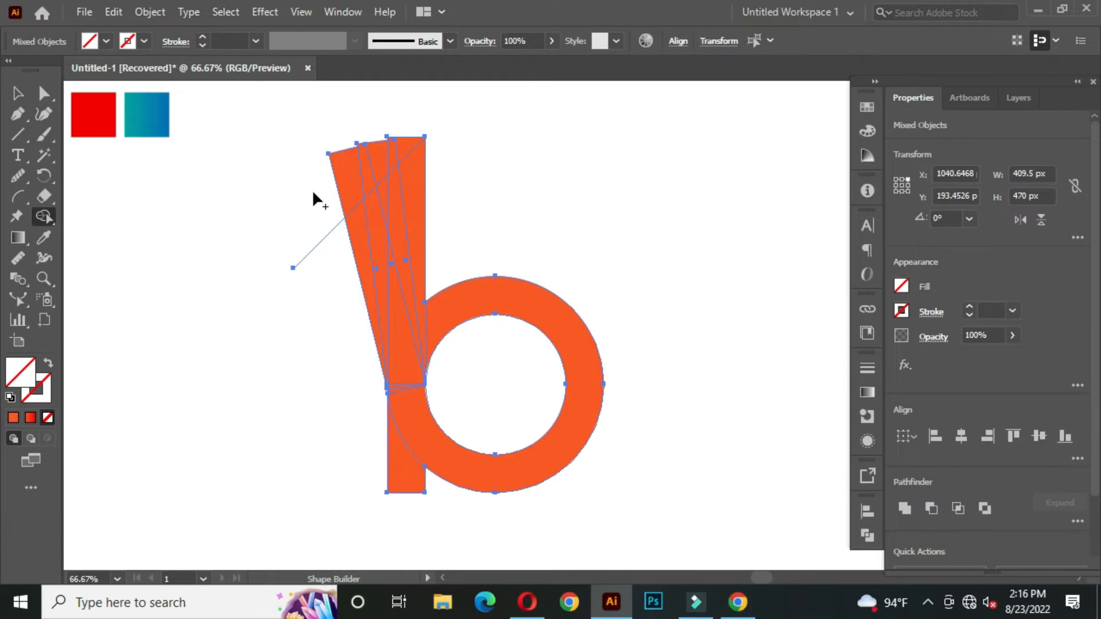
mouse_move(319, 190)
left_mouse_down()
mouse_move(418, 140)
mouse_move(404, 139)
left_mouse_up()
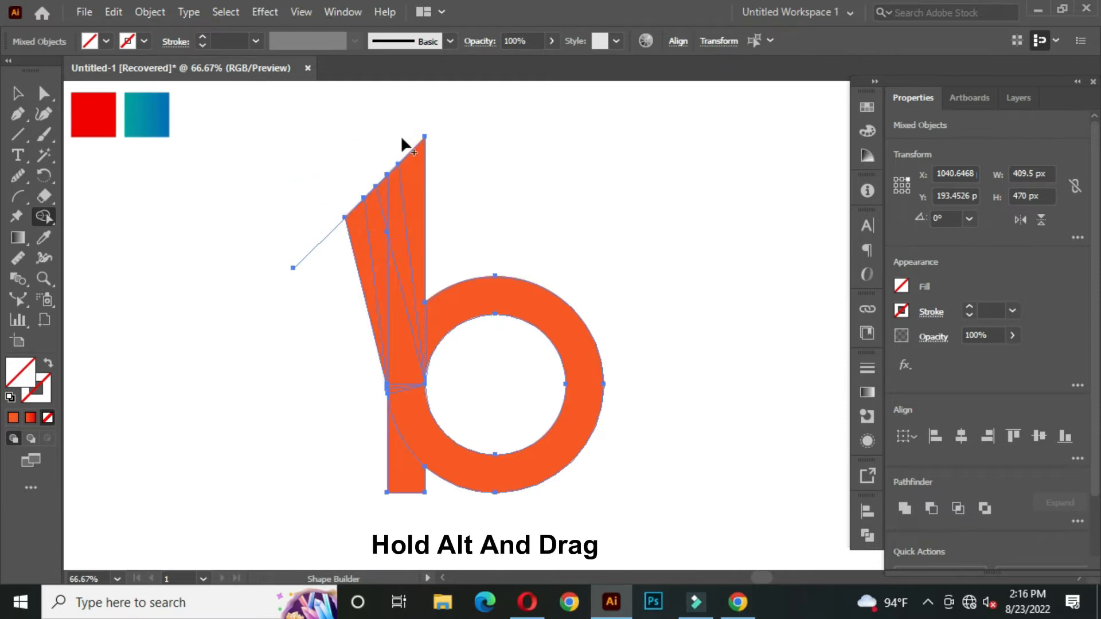
Remove the leftover end of the diagonal line outside the letter with the Shape Builder tool, and deselect the artwork
scroll(404, 139, "up", 2)
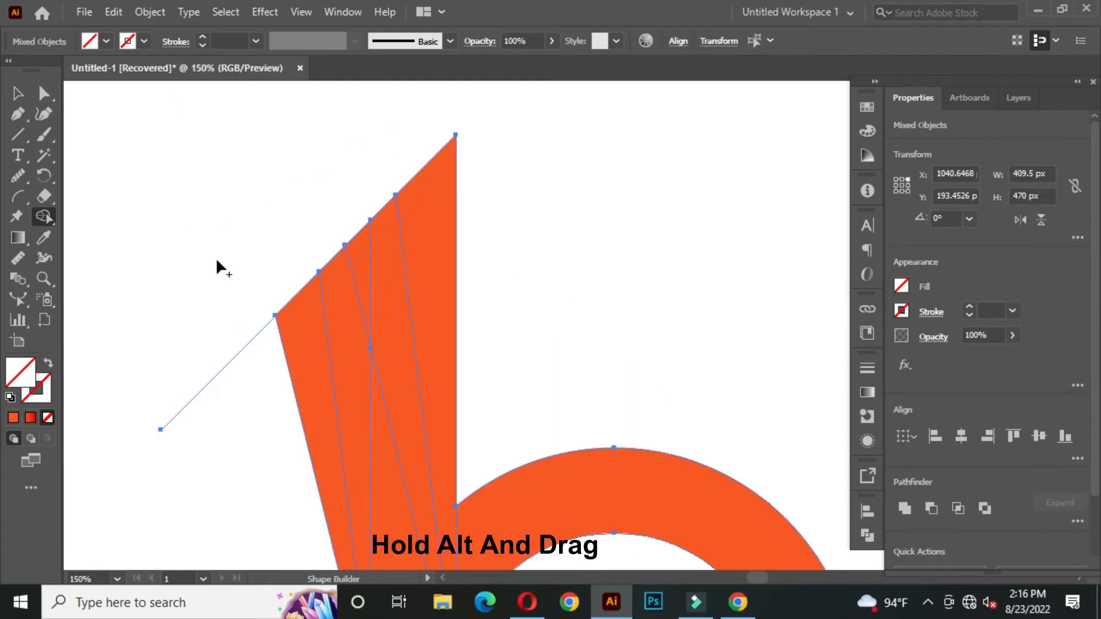
left_click_drag(252, 373, 255, 379)
scroll(470, 174, "down", 3)
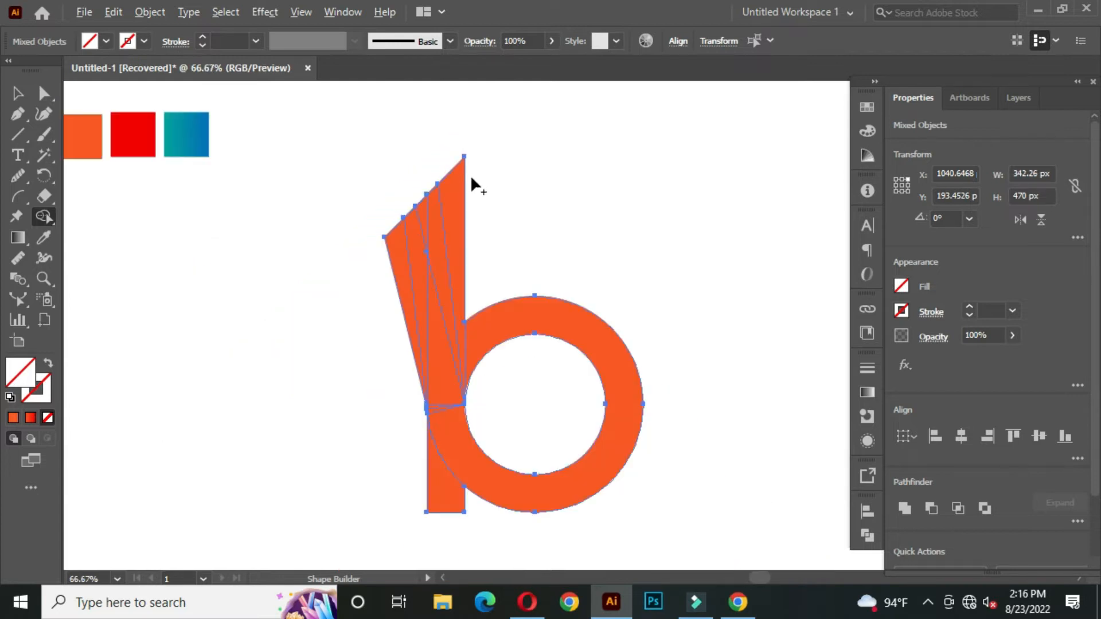
left_click(17, 93)
left_click(227, 264)
scroll(321, 259, "down", 1)
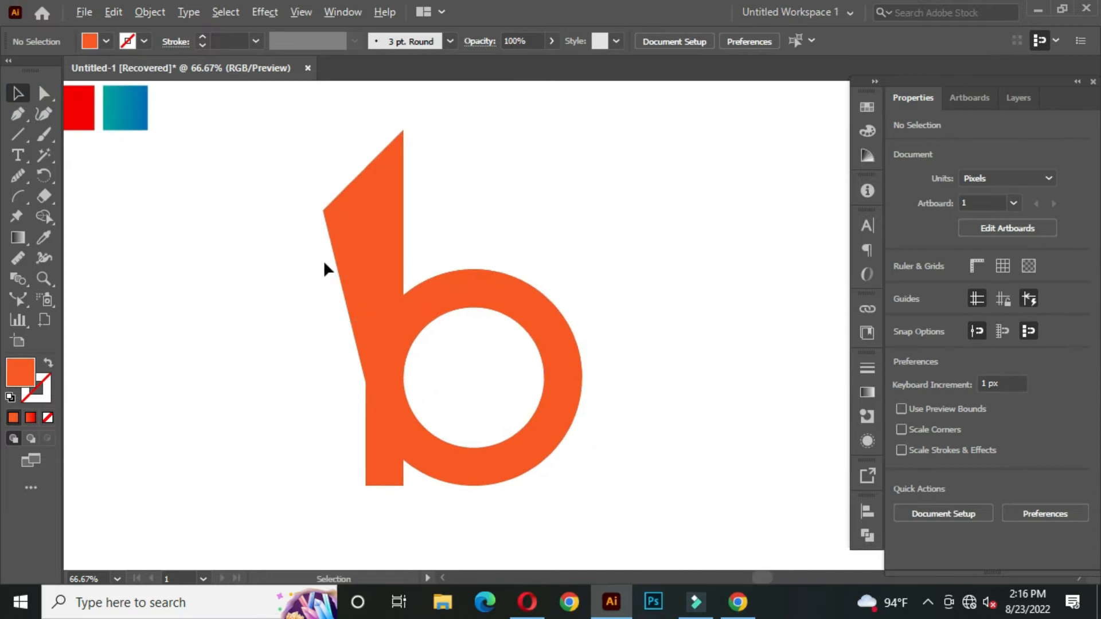
left_click_drag(331, 257, 365, 253)
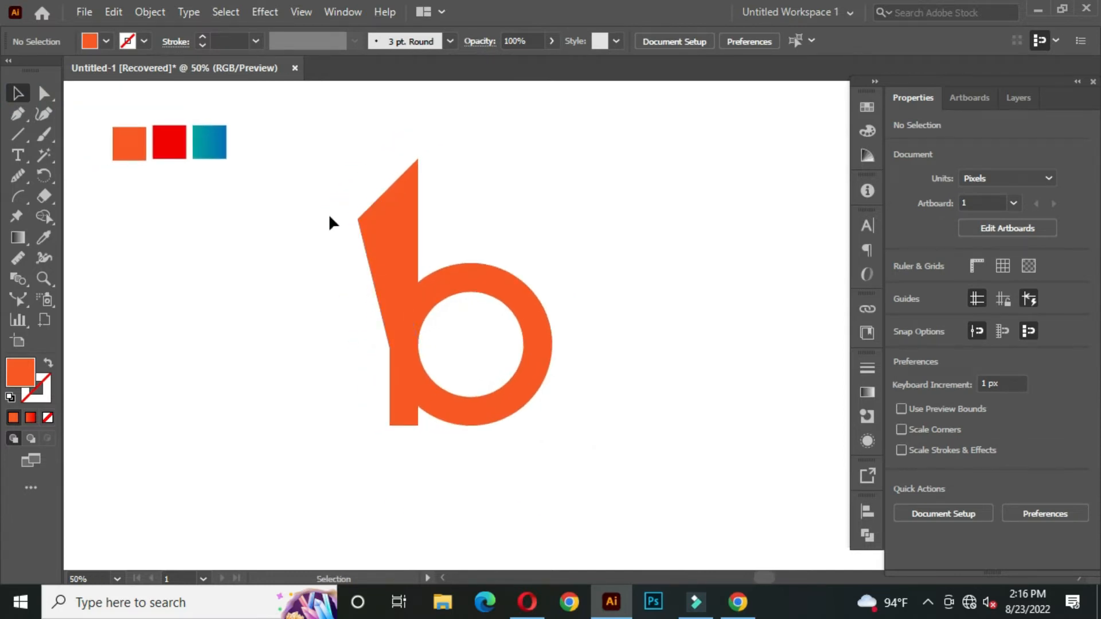
Select the whole letter and merge the stem sections with the lower half of the ring using the Shape Builder tool
left_click_drag(287, 122, 656, 474)
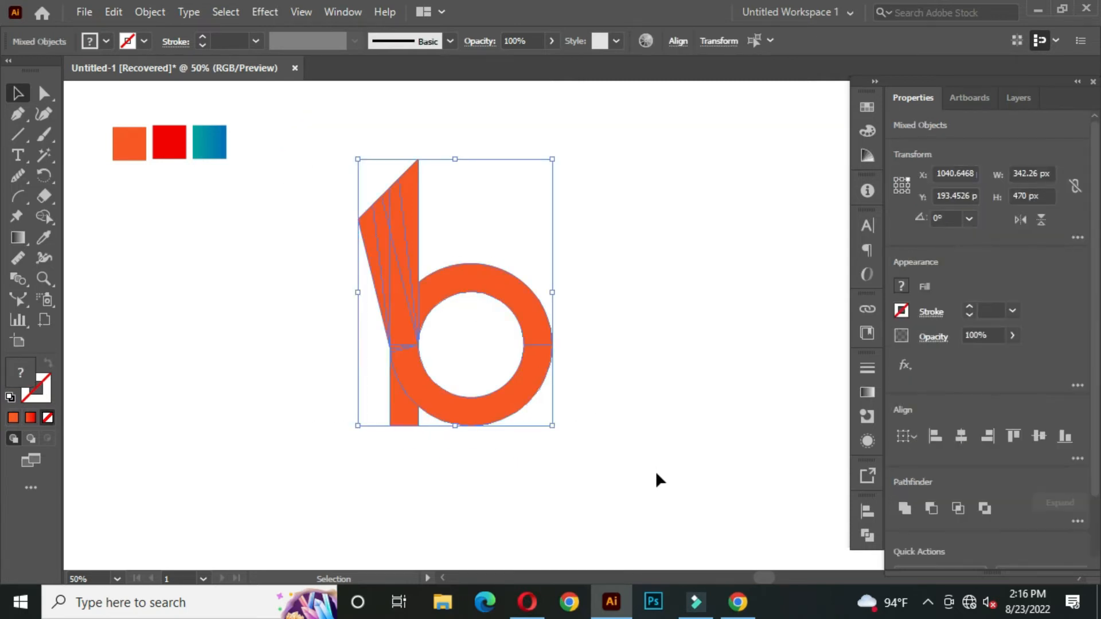
left_click_drag(38, 216, 81, 216)
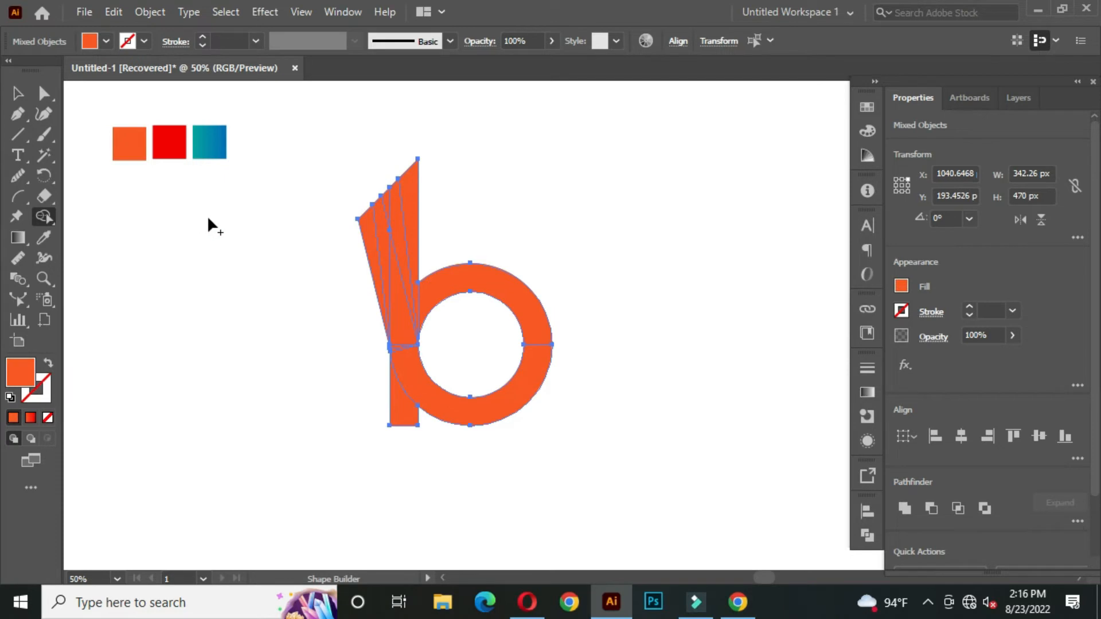
left_click_drag(406, 186, 405, 306)
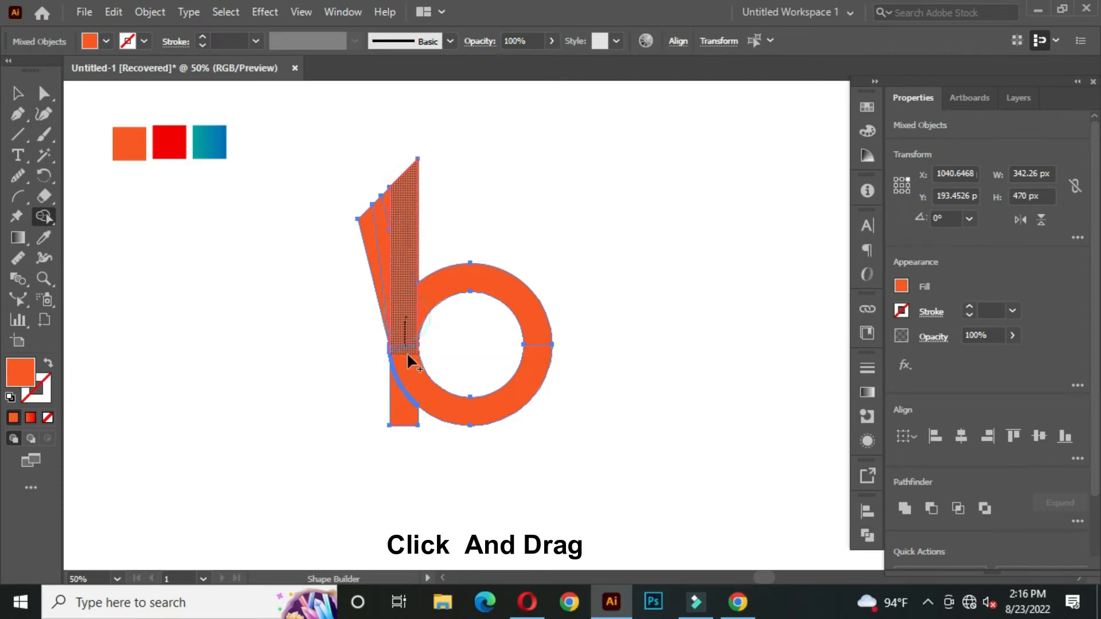
left_click(451, 284)
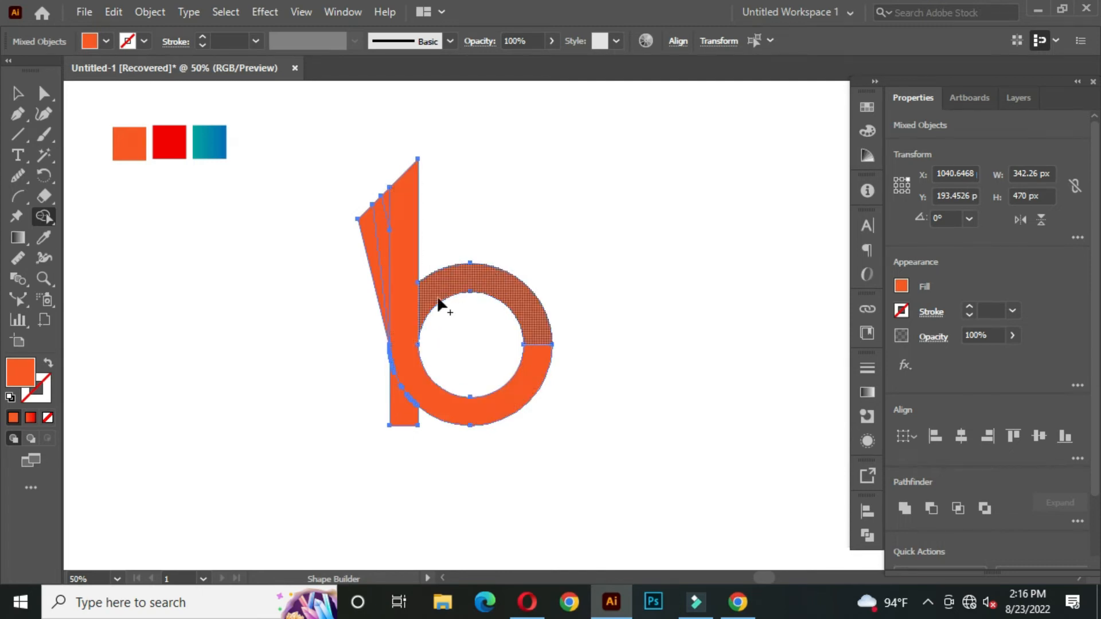
Merge the small slivers of the fanned rectangles into two wedges beside the stem with the Shape Builder tool, and deselect the artwork
scroll(383, 215, "up", 2, "alt")
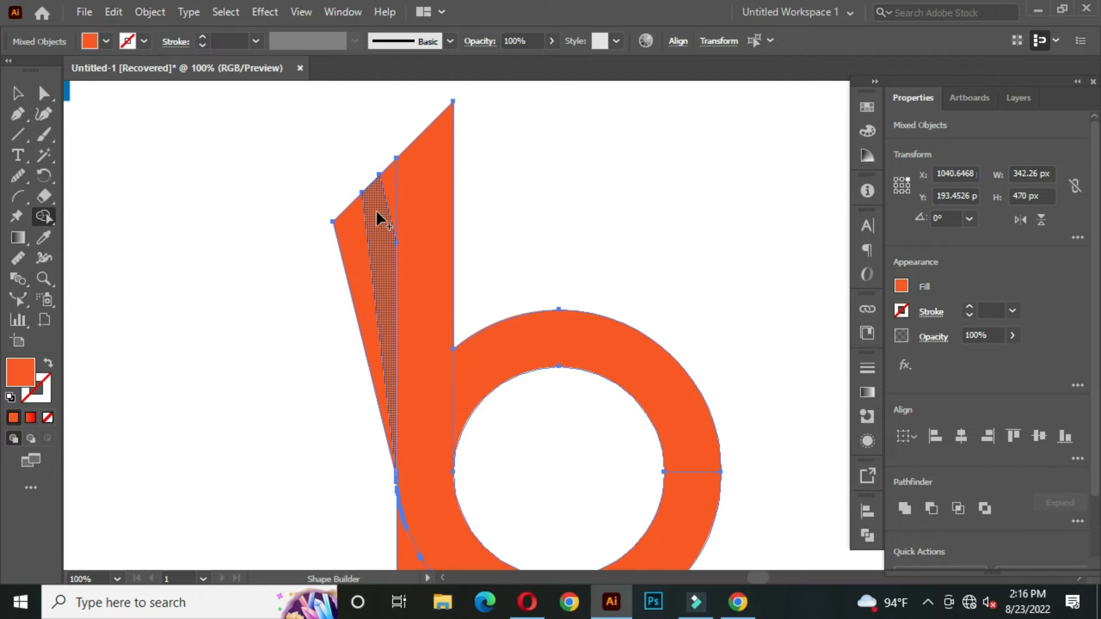
scroll(377, 210, "up", 1, "alt")
left_click_drag(388, 374, 381, 197)
left_click_drag(357, 154, 383, 292)
left_click(362, 207)
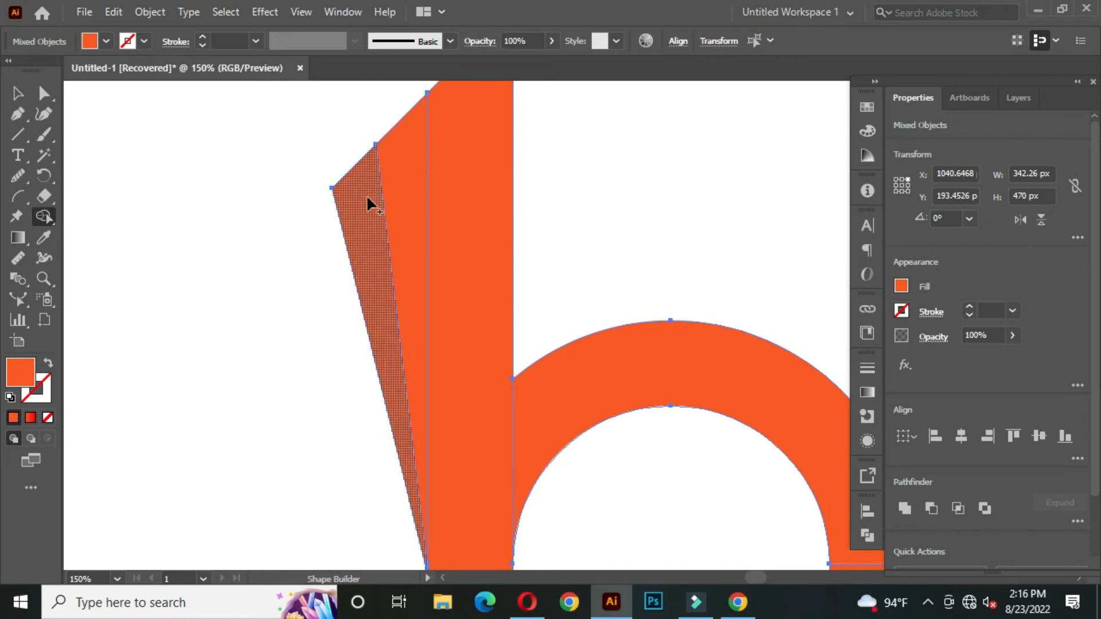
scroll(397, 237, "down", 1, "alt")
scroll(436, 318, "down", 5)
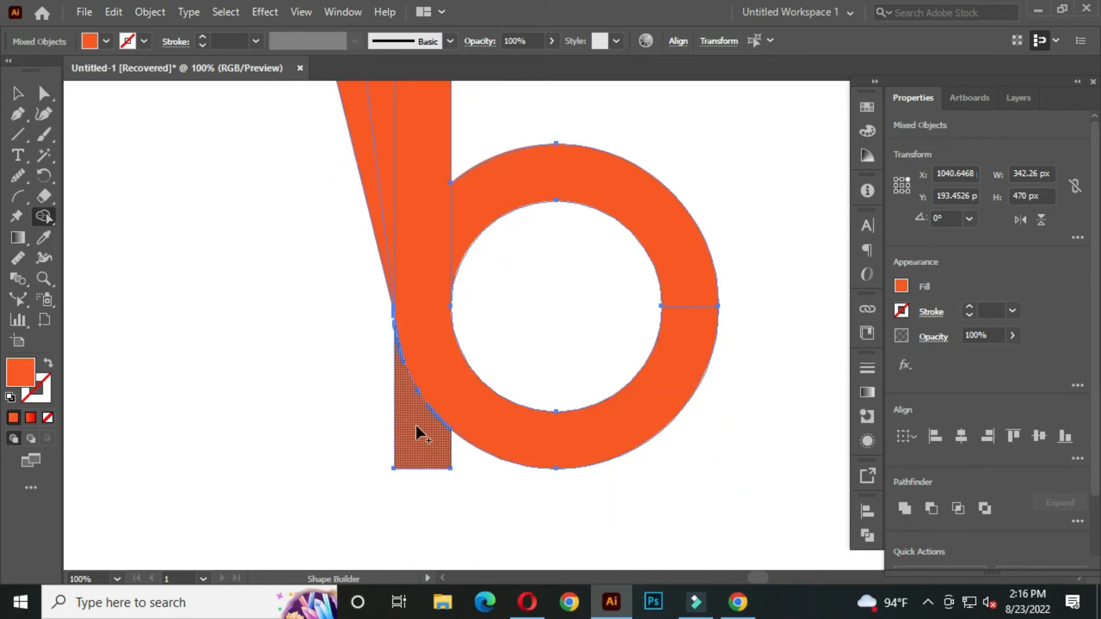
left_click(17, 93)
left_click(231, 241)
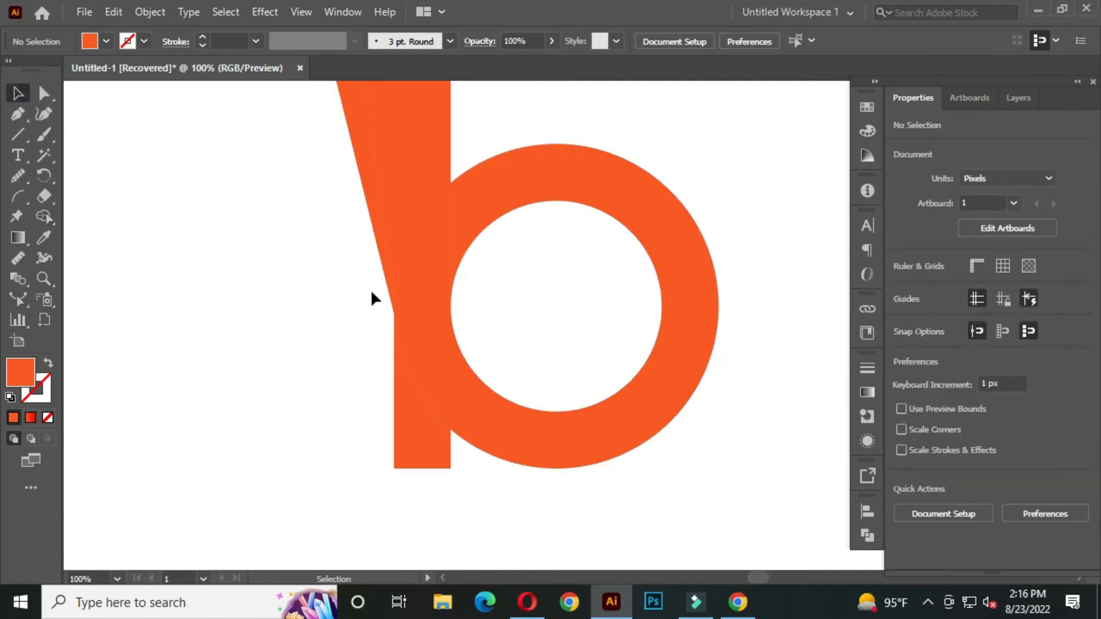
Apply the teal-to-blue gradient swatch to the combined stem and lower ring with the Eyedropper, and deselect it
scroll(414, 287, "down", 2, "alt")
left_click_drag(441, 244, 434, 295)
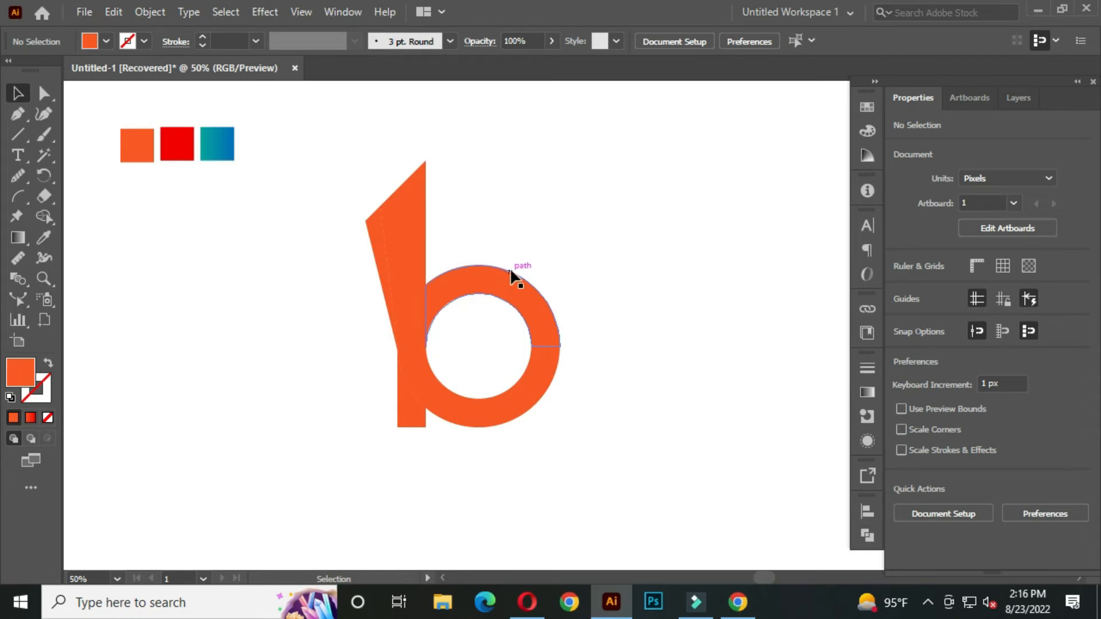
left_click_drag(481, 337, 487, 333)
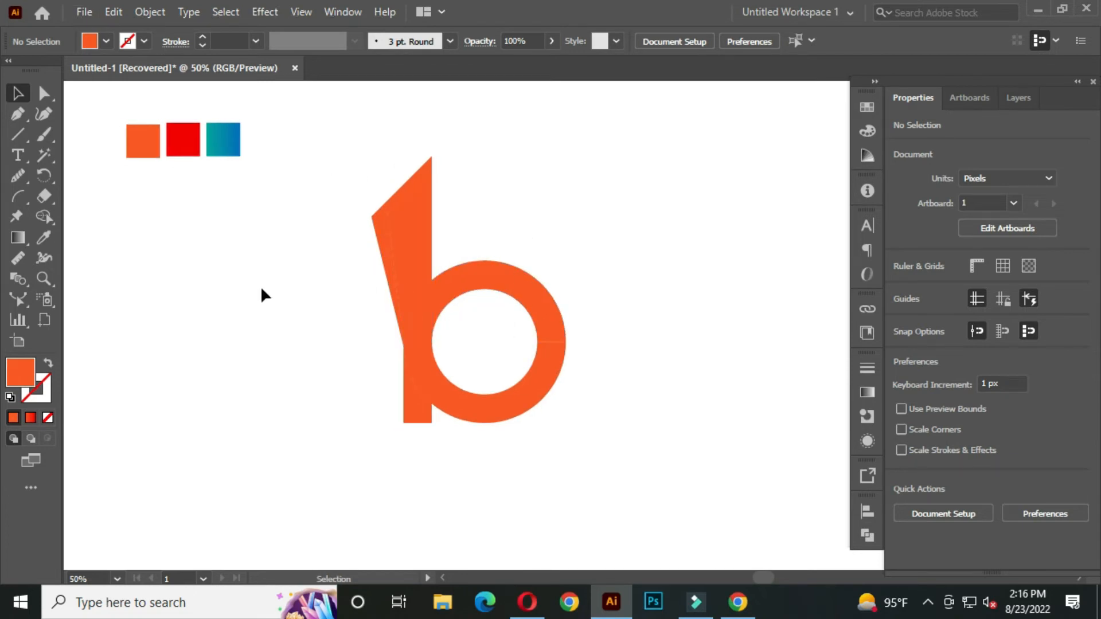
left_click(422, 205)
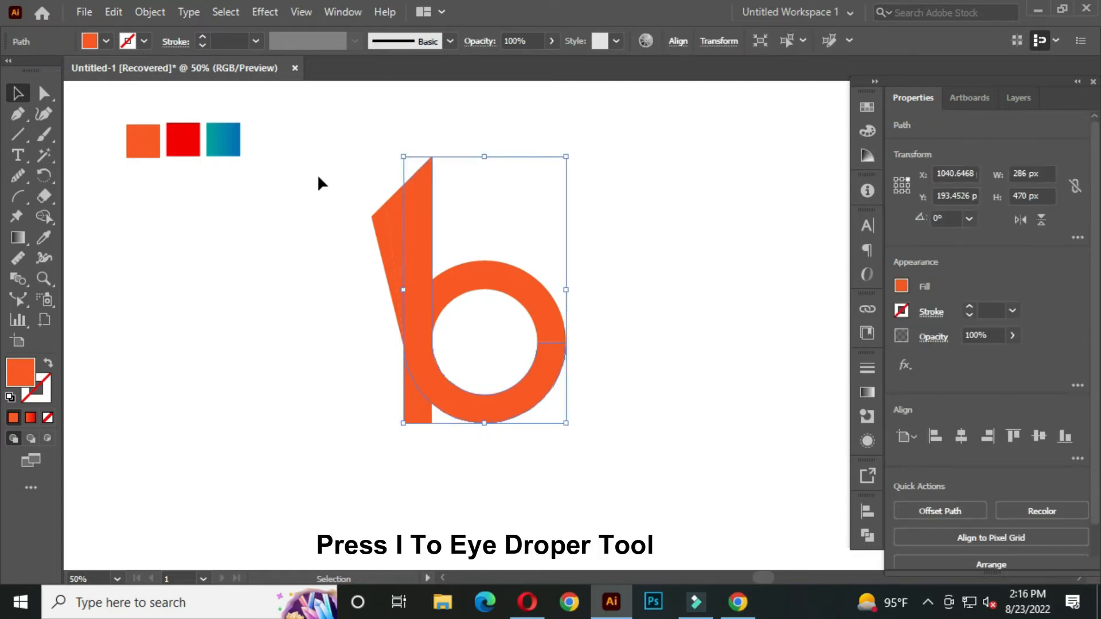
key("i")
left_click(221, 136)
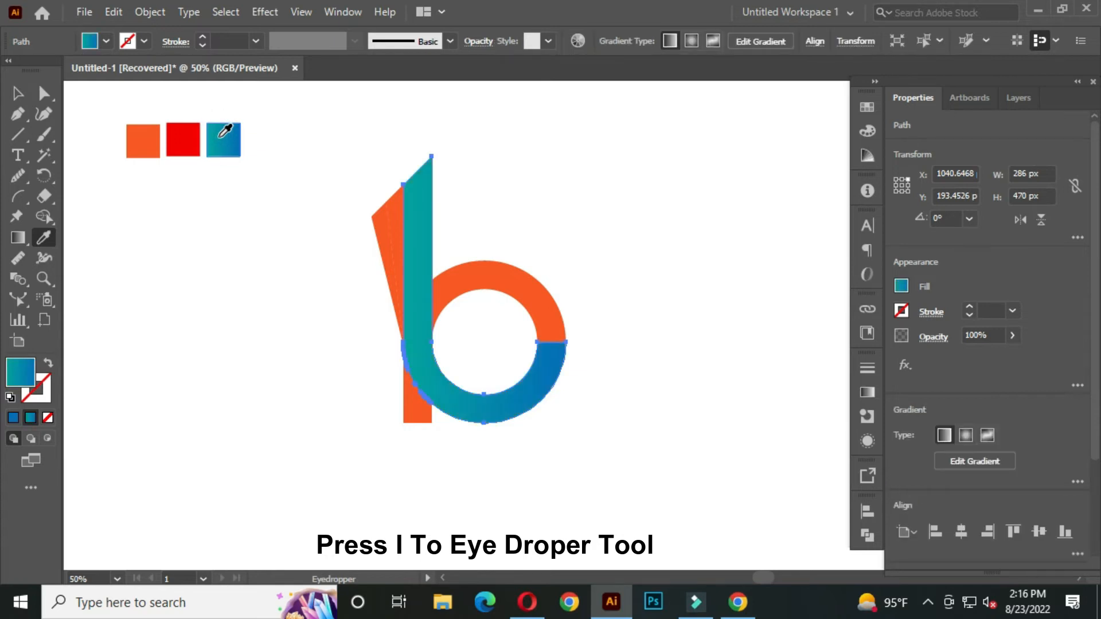
left_click(18, 93)
left_click(281, 302)
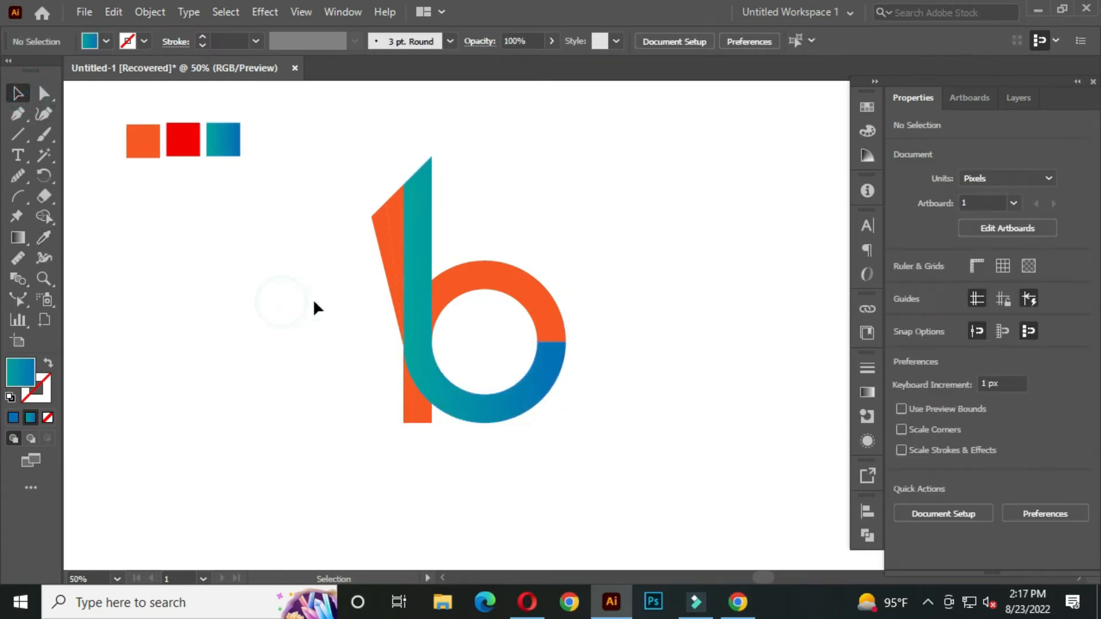
Apply the teal-to-blue gradient swatch to the upper half of the ring with the Eyedropper
left_click(501, 281)
key("i")
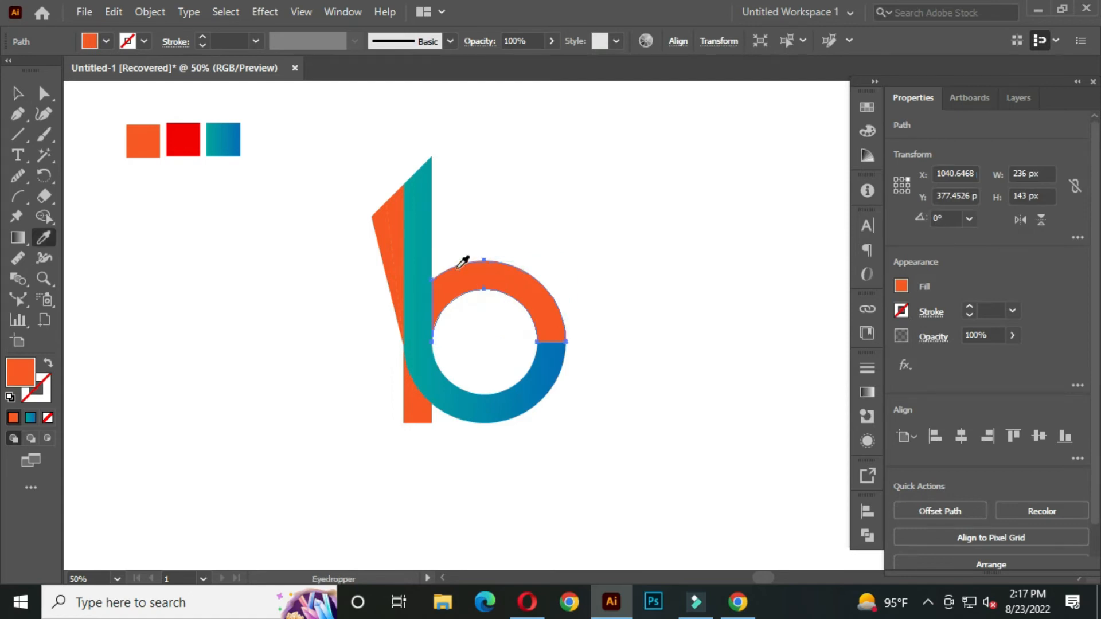
left_click(221, 138)
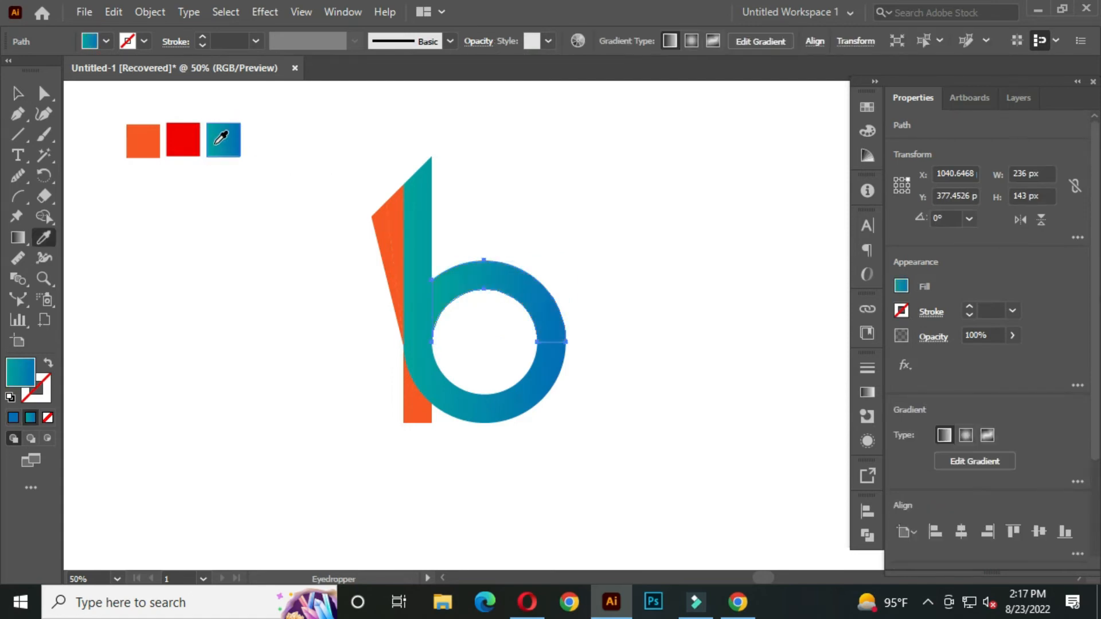
left_click(17, 94)
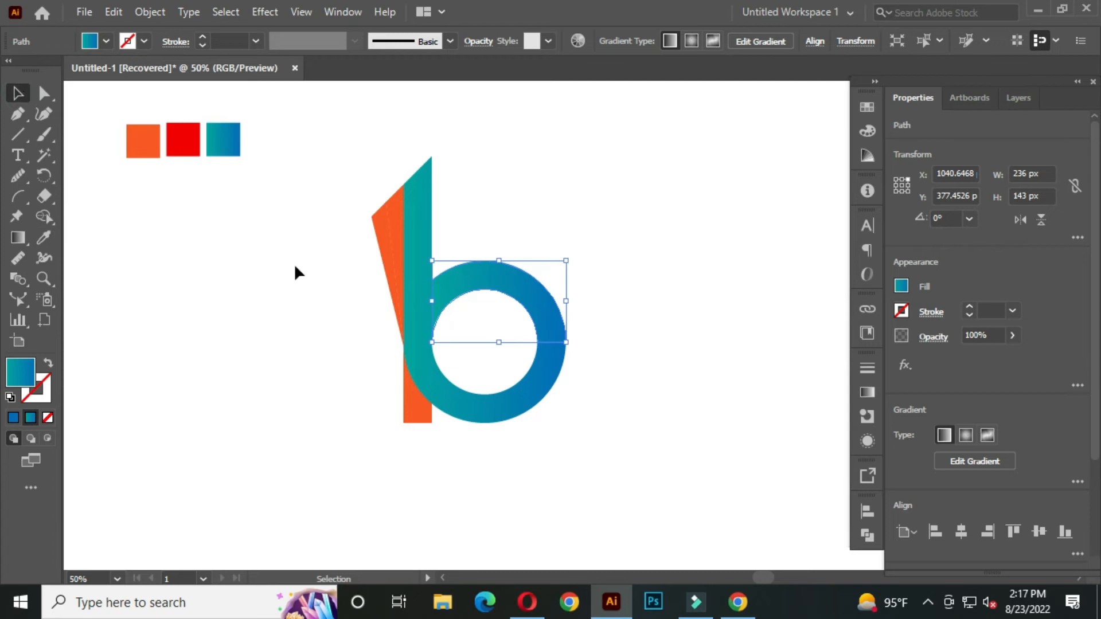
Apply the teal-to-blue gradient swatch to the piece at the foot of the stem with the Eyedropper
left_click(418, 403)
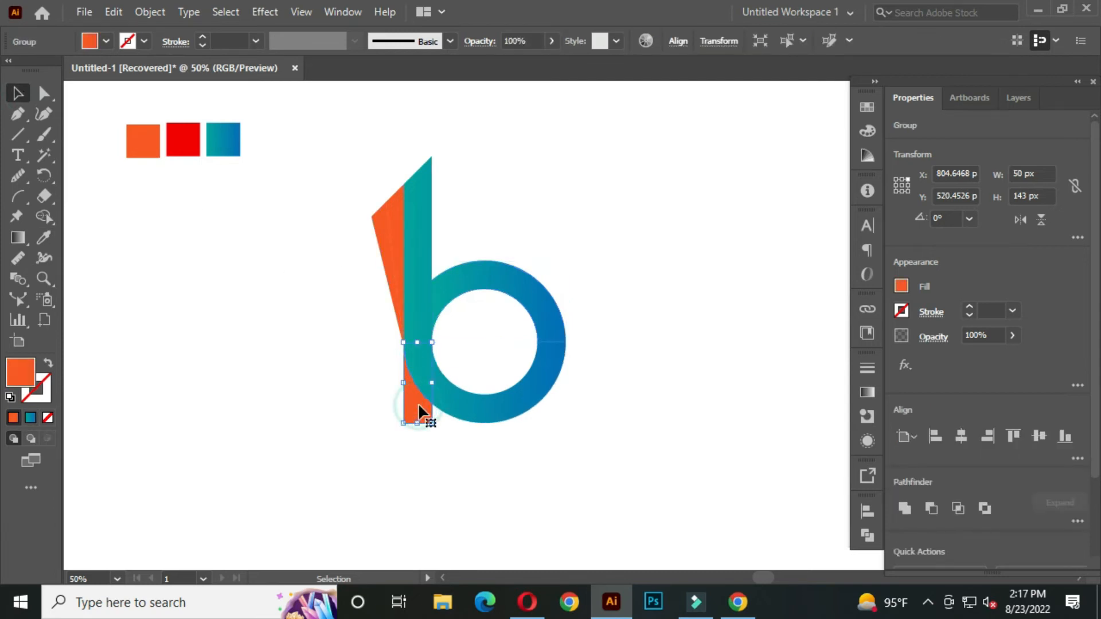
key("i")
left_click(227, 140)
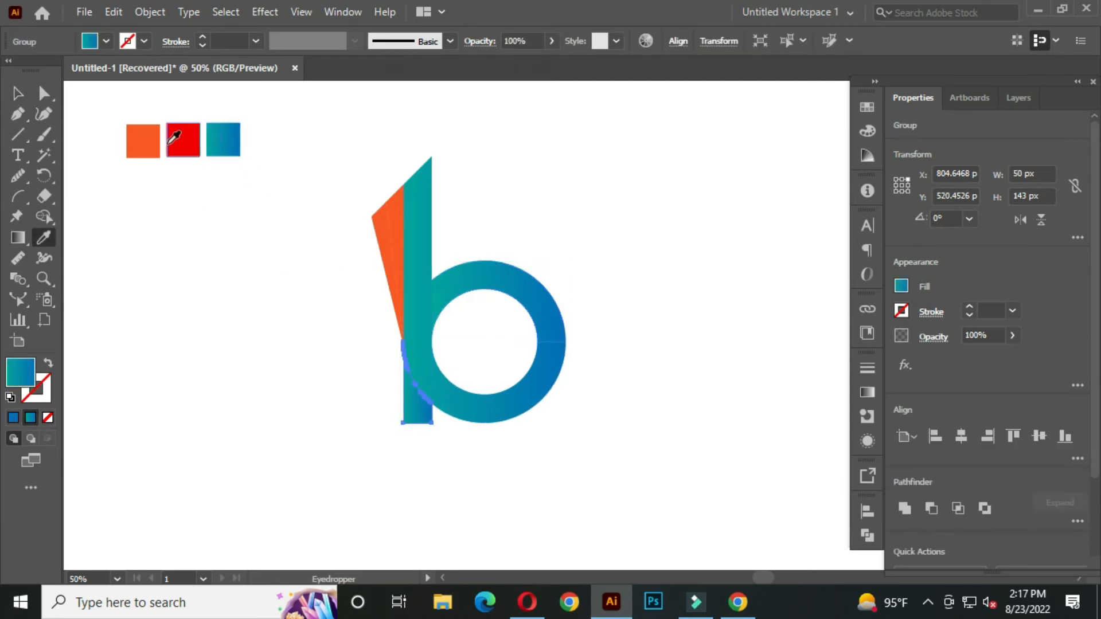
left_click(18, 93)
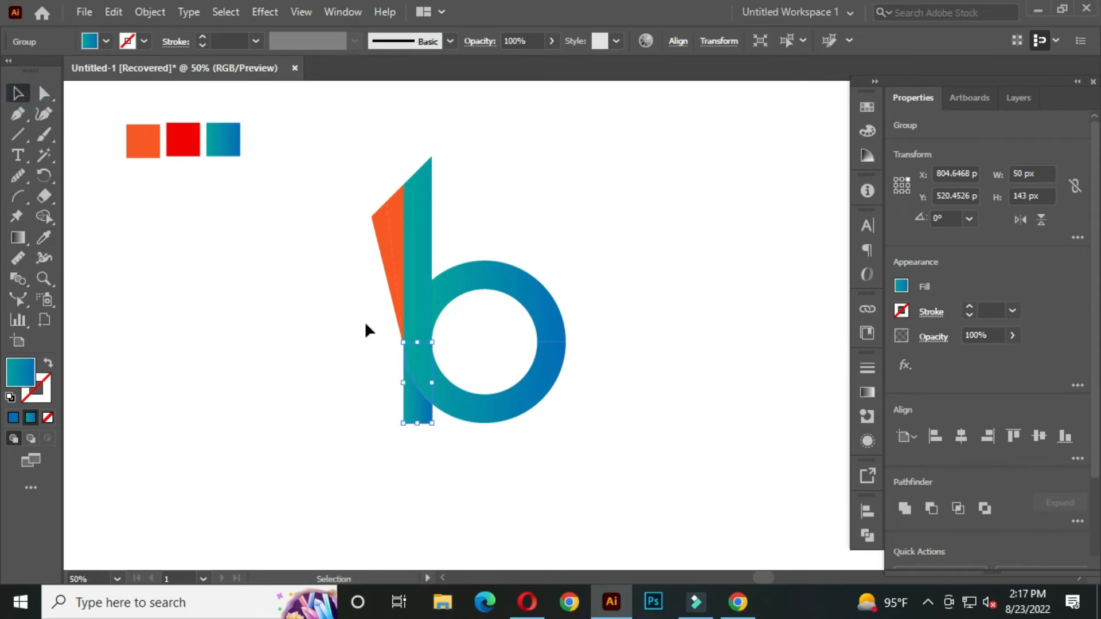
Color the inner wedge next to the stem with the orange swatch using the Eyedropper
left_click(394, 212)
key("Delete")
left_click(392, 218)
key("i")
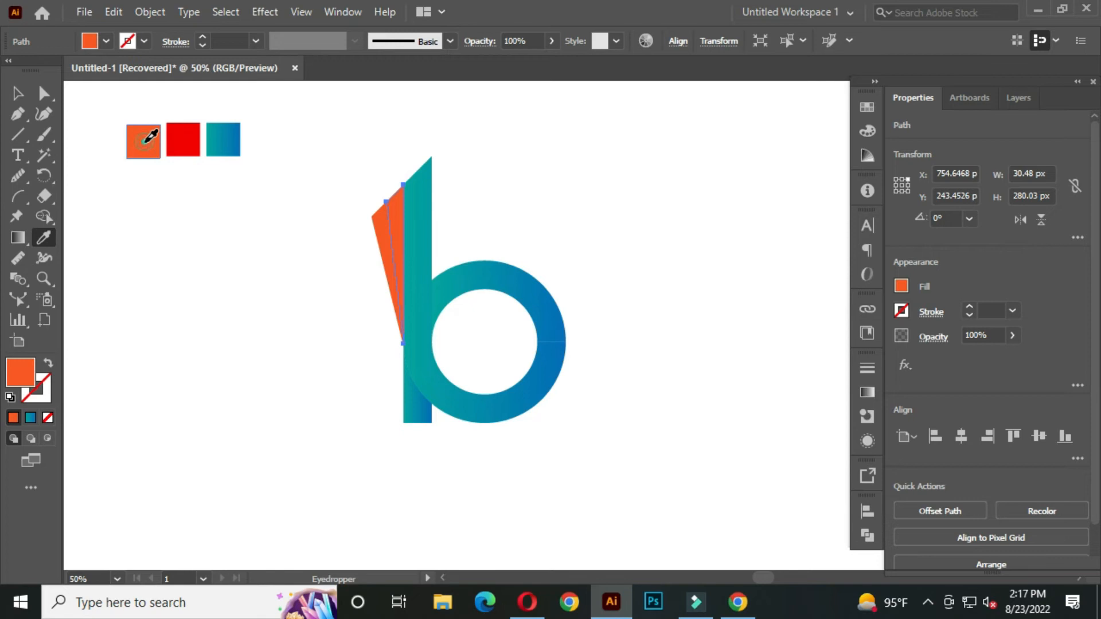
left_click(18, 93)
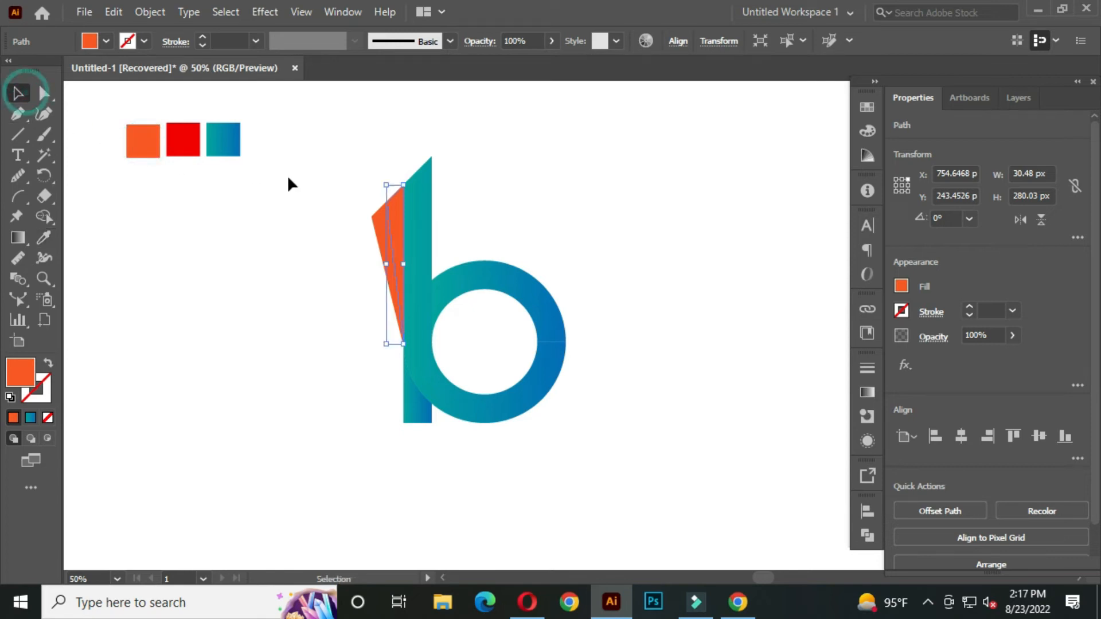
Color the outer wedge with the red swatch using the Eyedropper, and deselect the artwork
left_click(376, 216)
key("i")
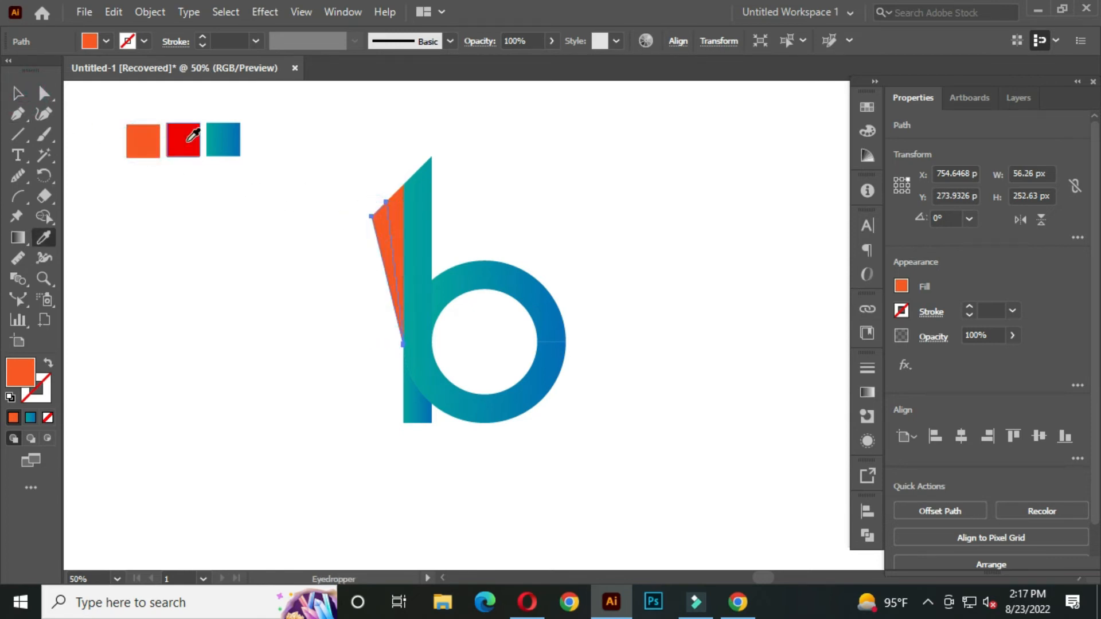
left_click(190, 140)
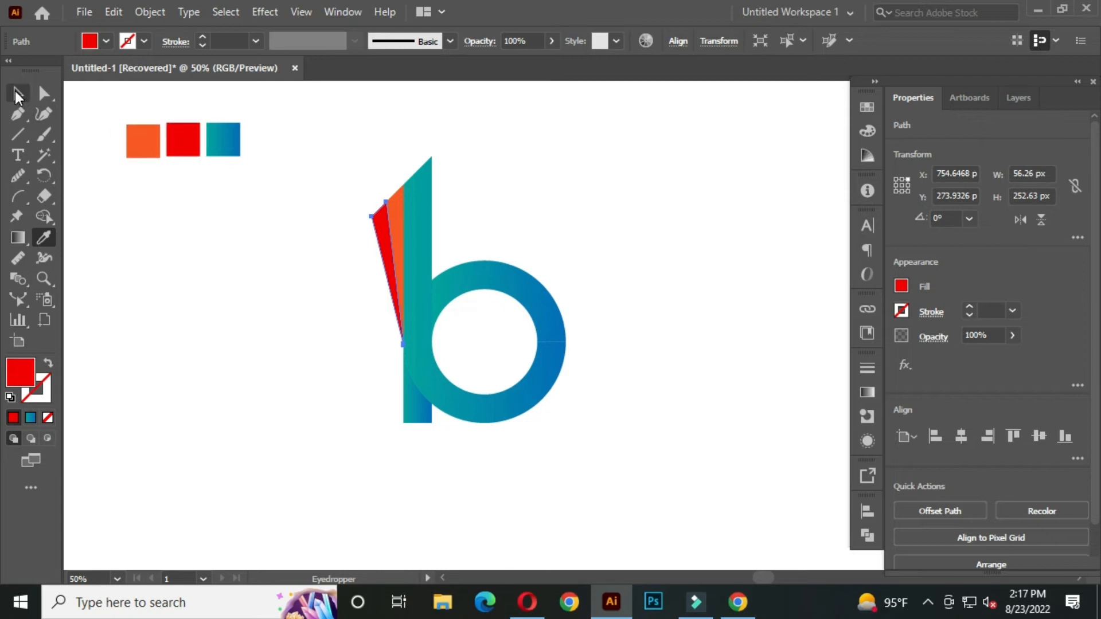
left_click(18, 93)
left_click(228, 301)
Redirect the gradient of the stem and lower ring nearly vertically with the Gradient tool, teal above and blue below, and deselect the shape
left_click_drag(453, 313, 447, 320)
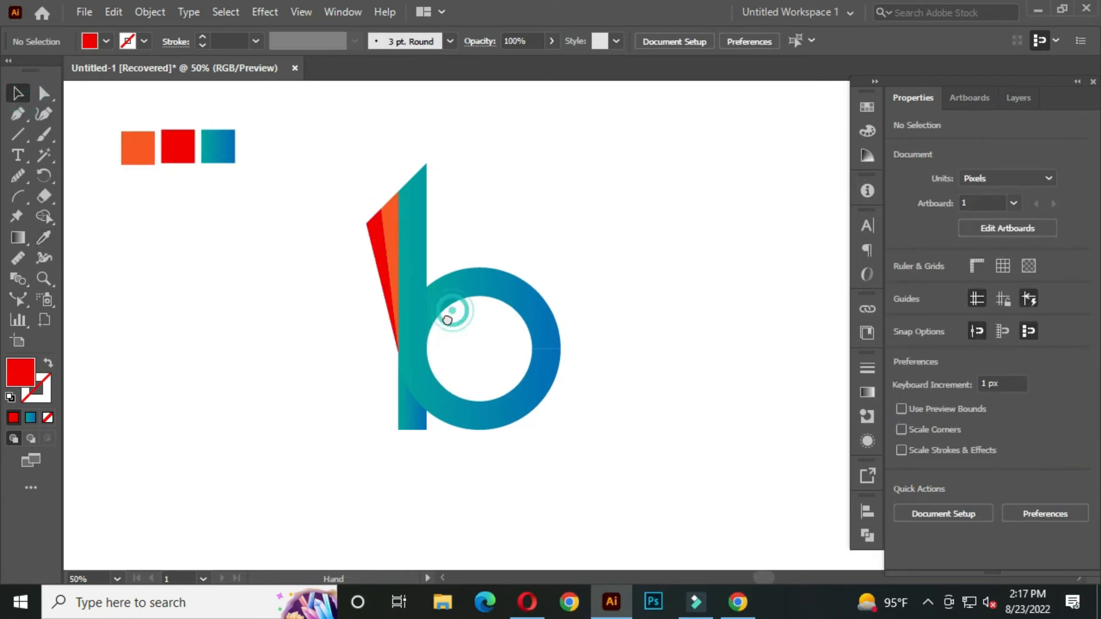
left_click(407, 219)
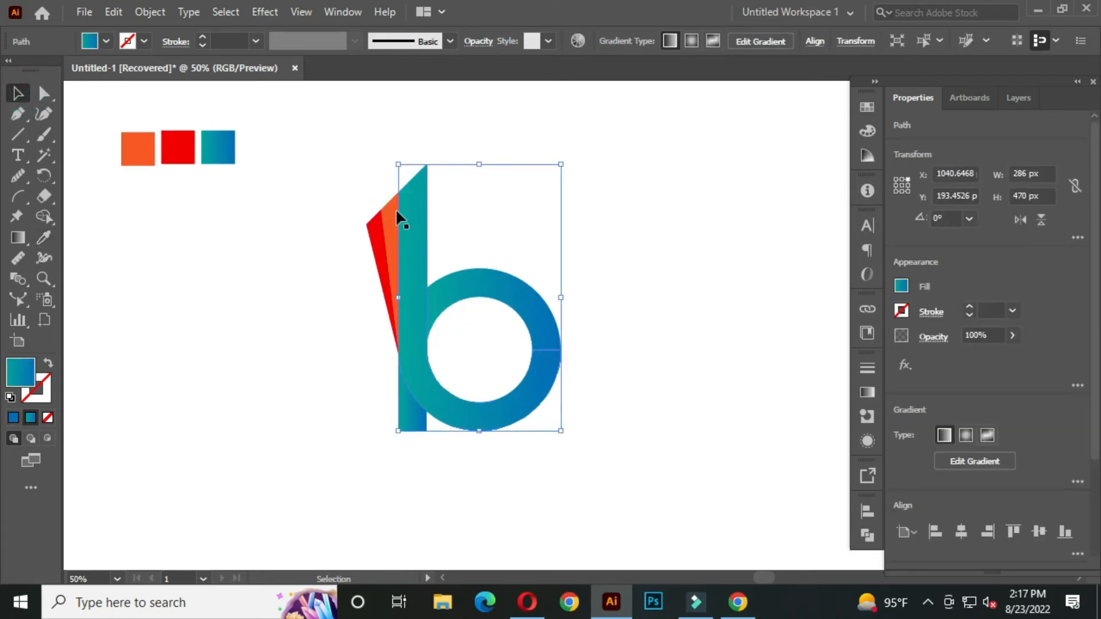
right_click(17, 237)
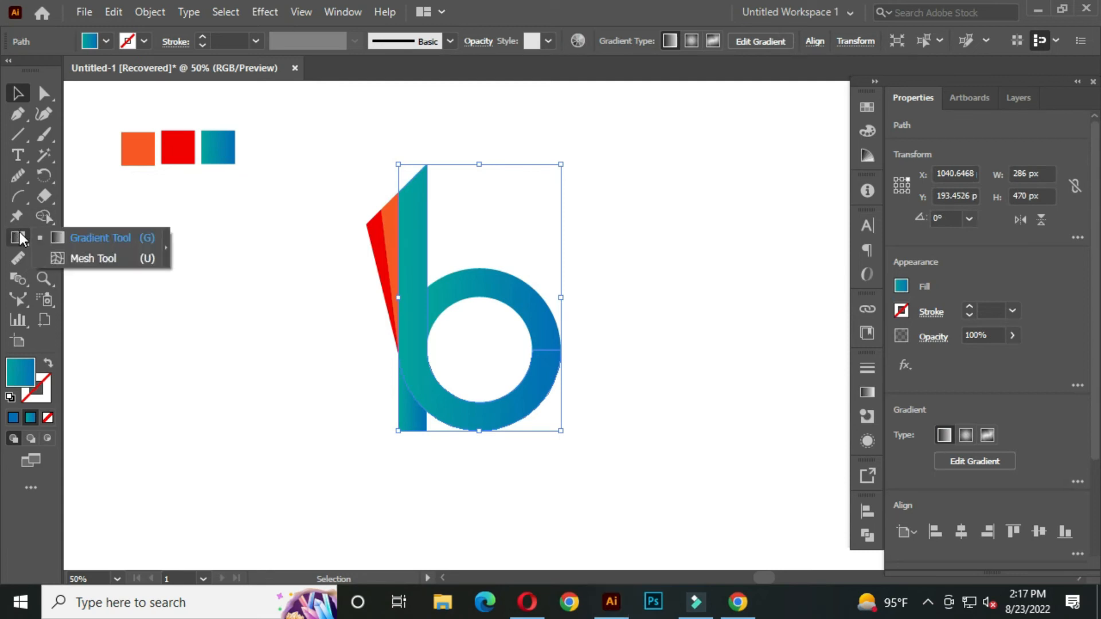
left_click(106, 240)
left_click_drag(407, 142, 429, 473)
left_click_drag(410, 244, 435, 524)
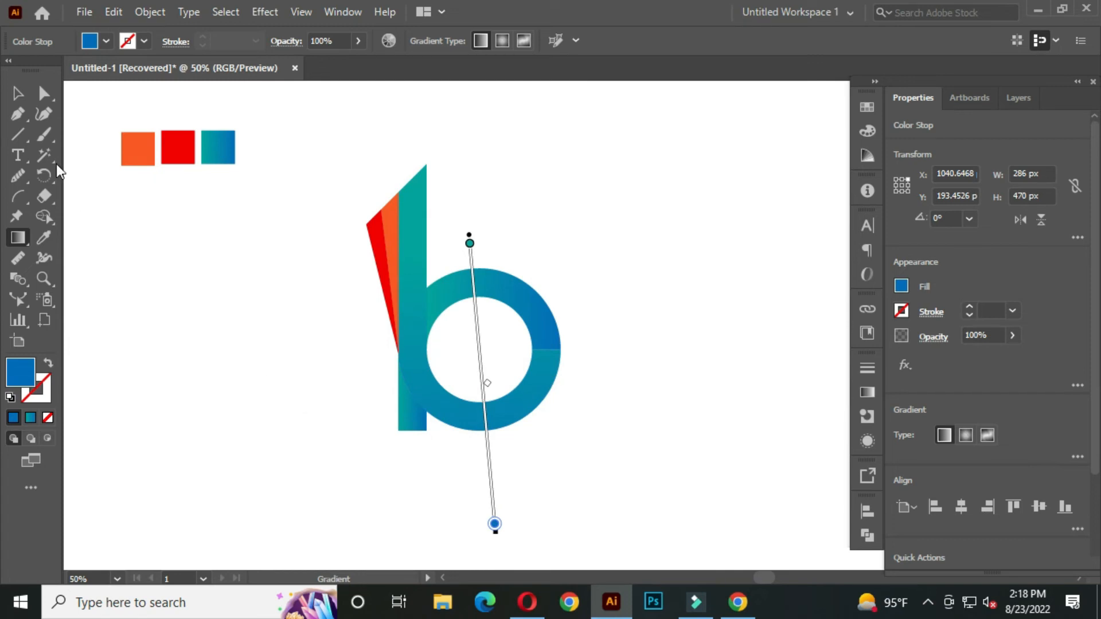
left_click(22, 94)
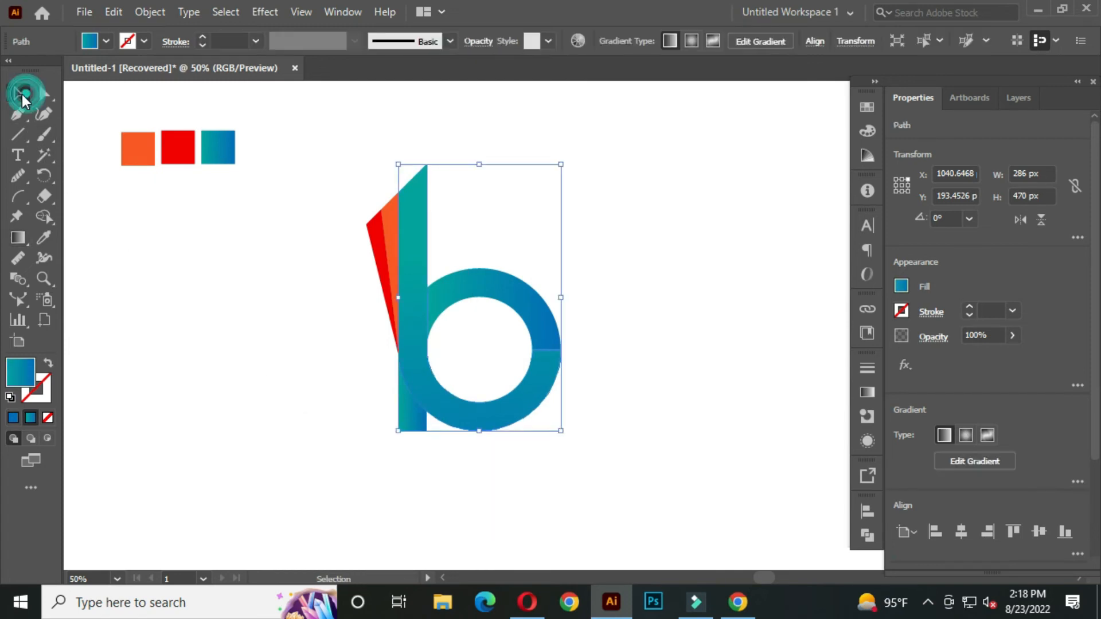
left_click(316, 373)
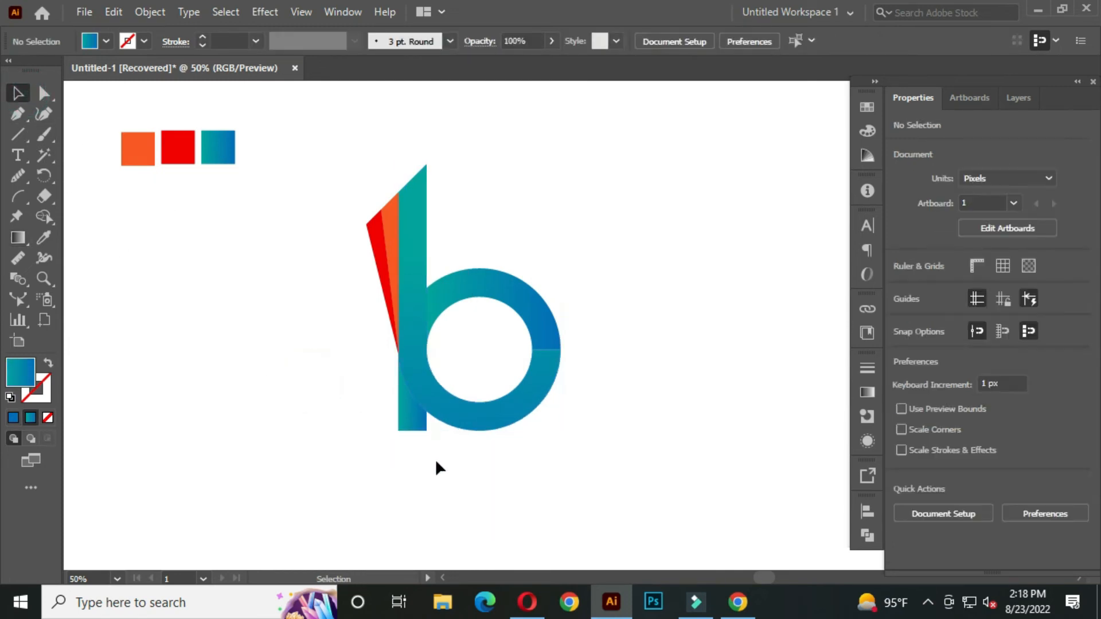
Redirect the gradient of the stem's foot piece vertically with the Gradient tool, teal at the base and blue above, and deselect it
left_click(414, 423)
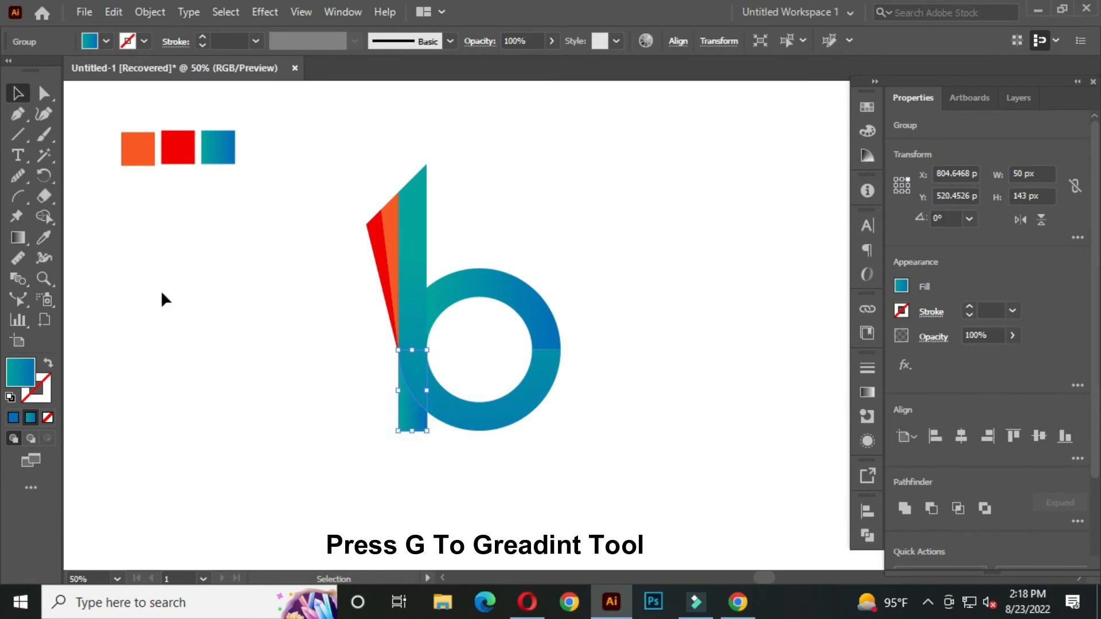
key("g")
left_click_drag(412, 453, 401, 362)
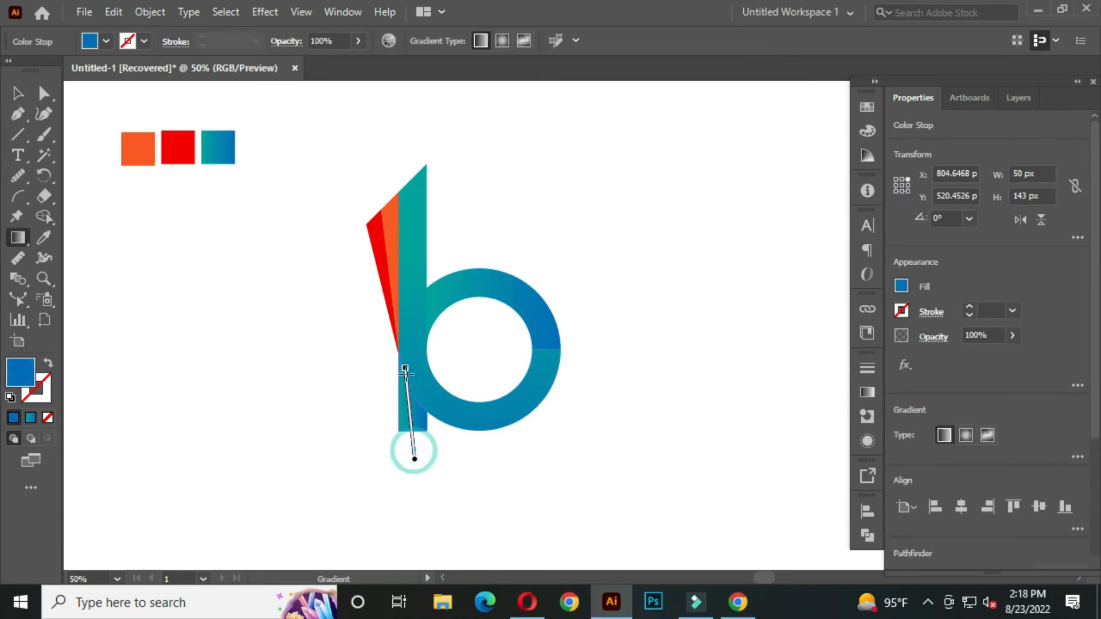
mouse_move(419, 471)
left_mouse_down()
mouse_move(410, 376)
mouse_move(396, 451)
mouse_move(412, 378)
mouse_move(418, 436)
mouse_move(412, 373)
left_mouse_up()
left_click(411, 437)
key("v")
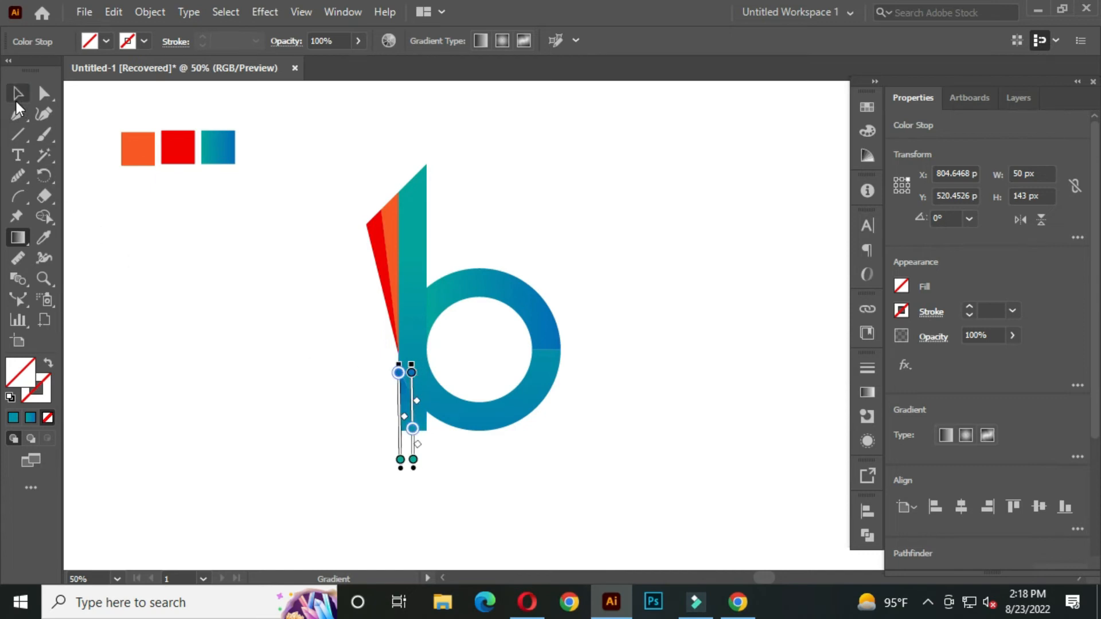
left_click(257, 362)
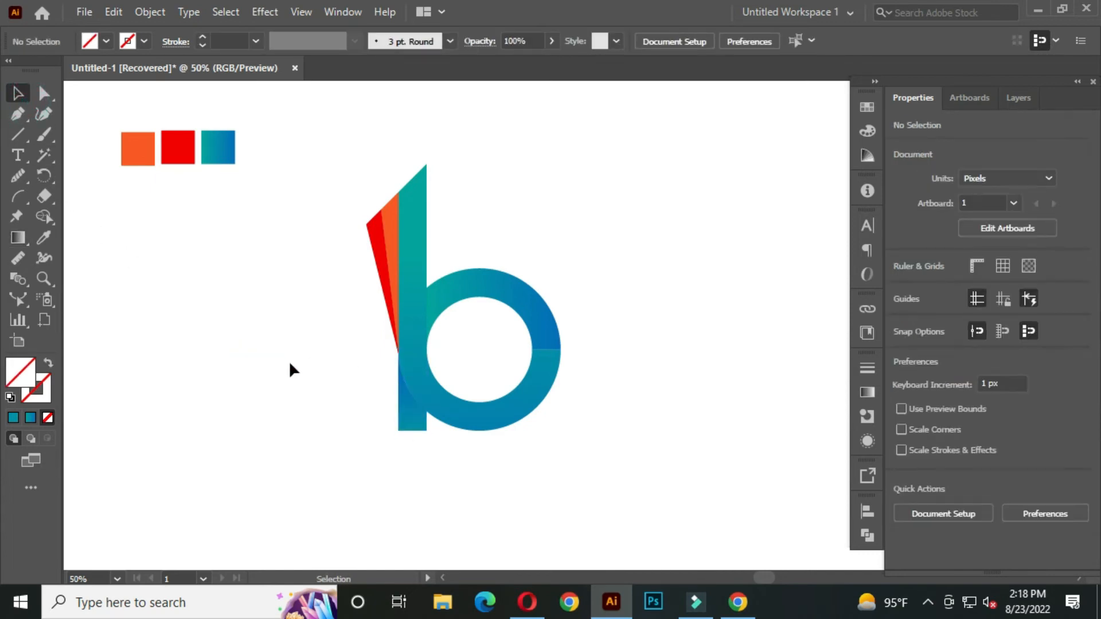
Change the gradient of the upper ring segment to radial
left_click(511, 287)
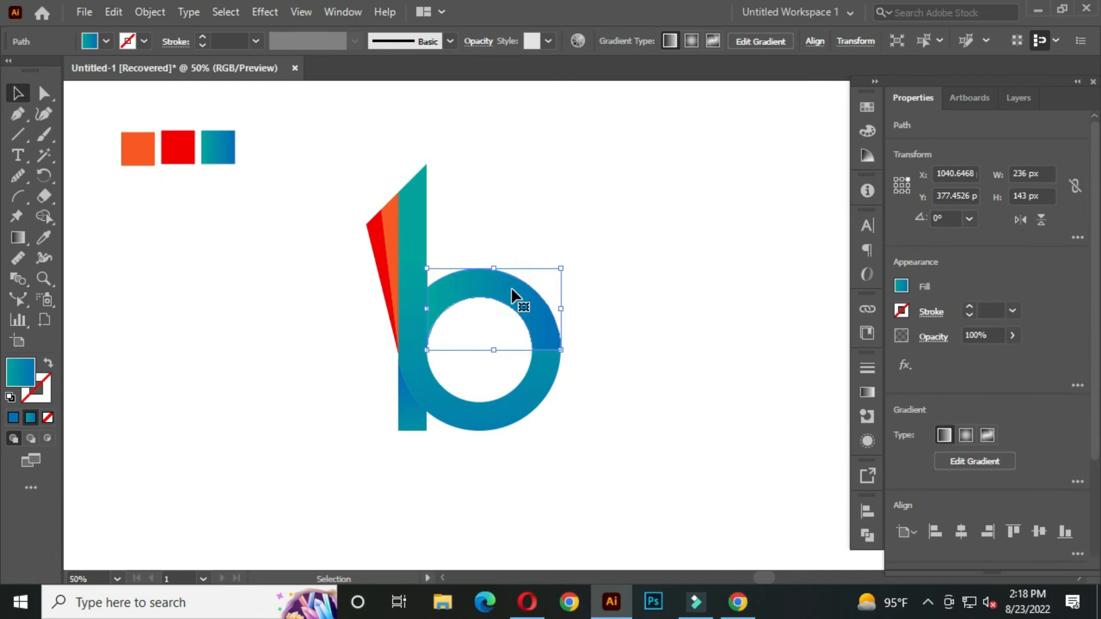
left_click(865, 393)
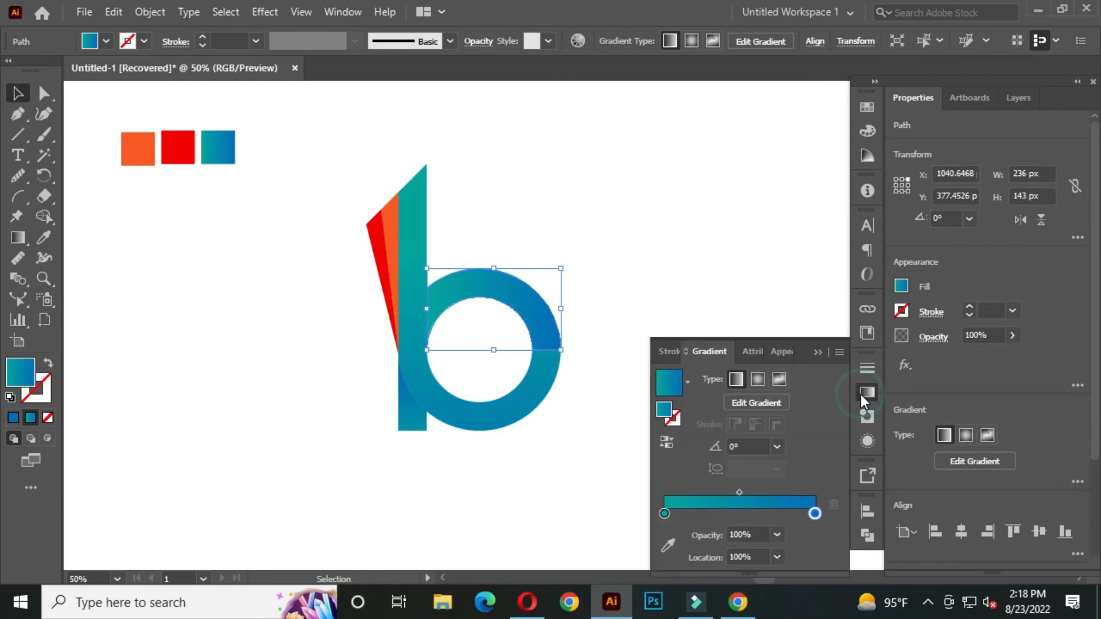
left_click(757, 380)
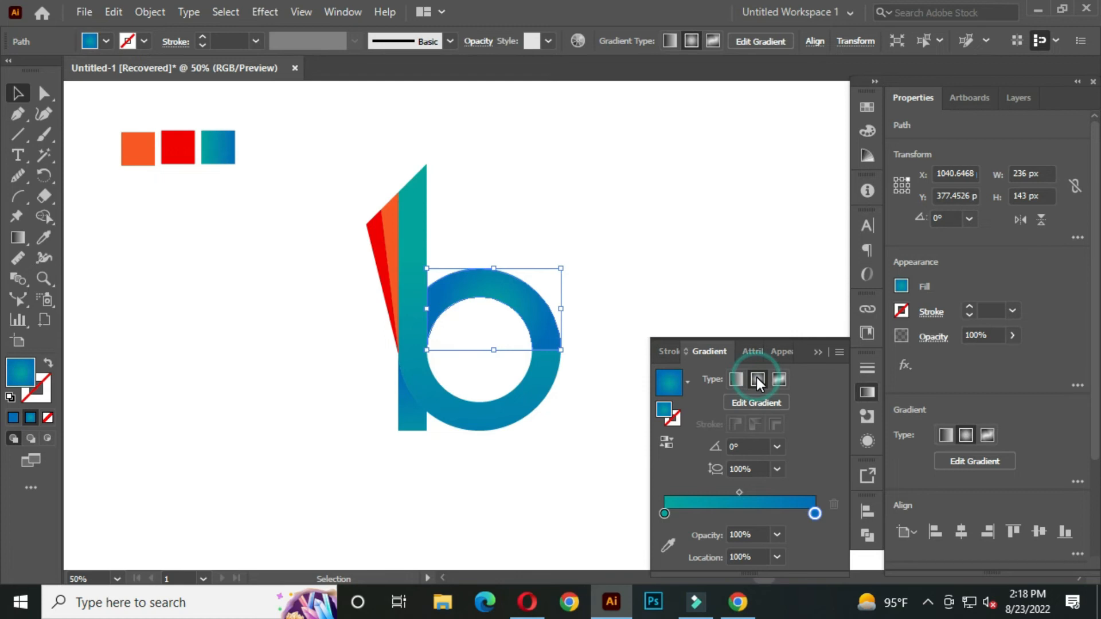
left_click(816, 351)
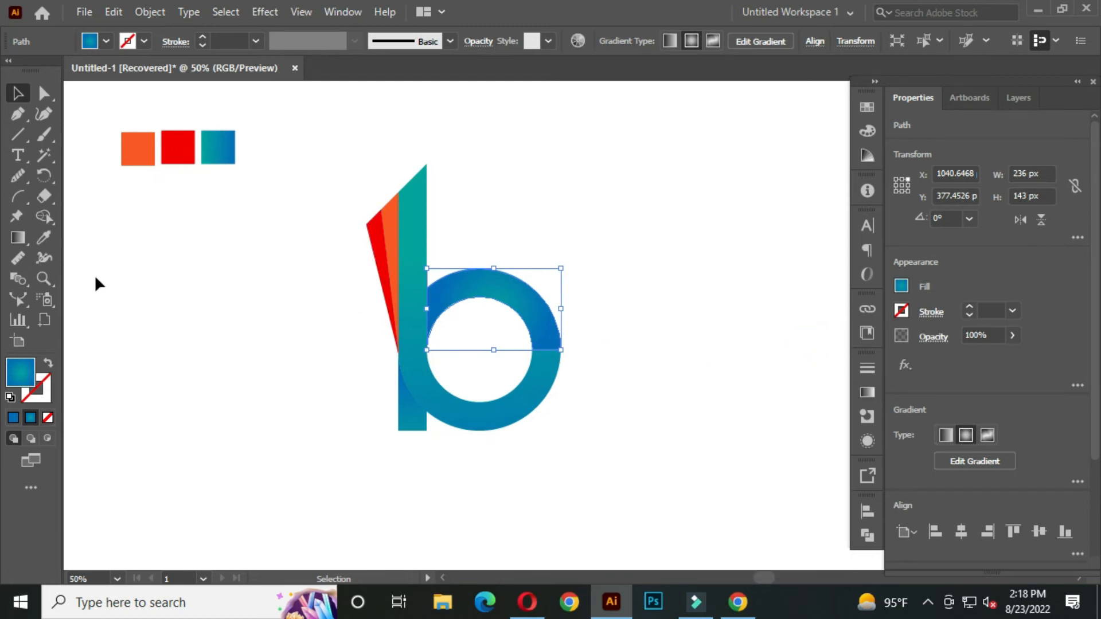
Reposition the upper ring's radial gradient with the Gradient tool, teal centered near the ring's top and blue toward the hole's lower part, and deselect it
left_click(22, 241)
left_click(115, 236)
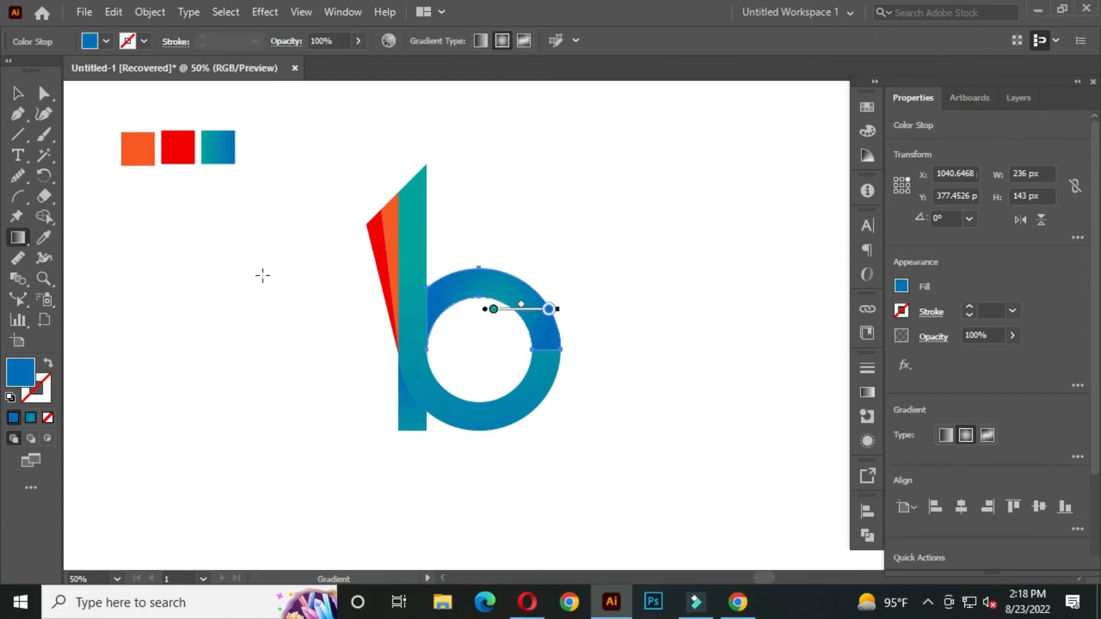
left_click_drag(487, 289, 476, 374)
left_click_drag(509, 288, 479, 383)
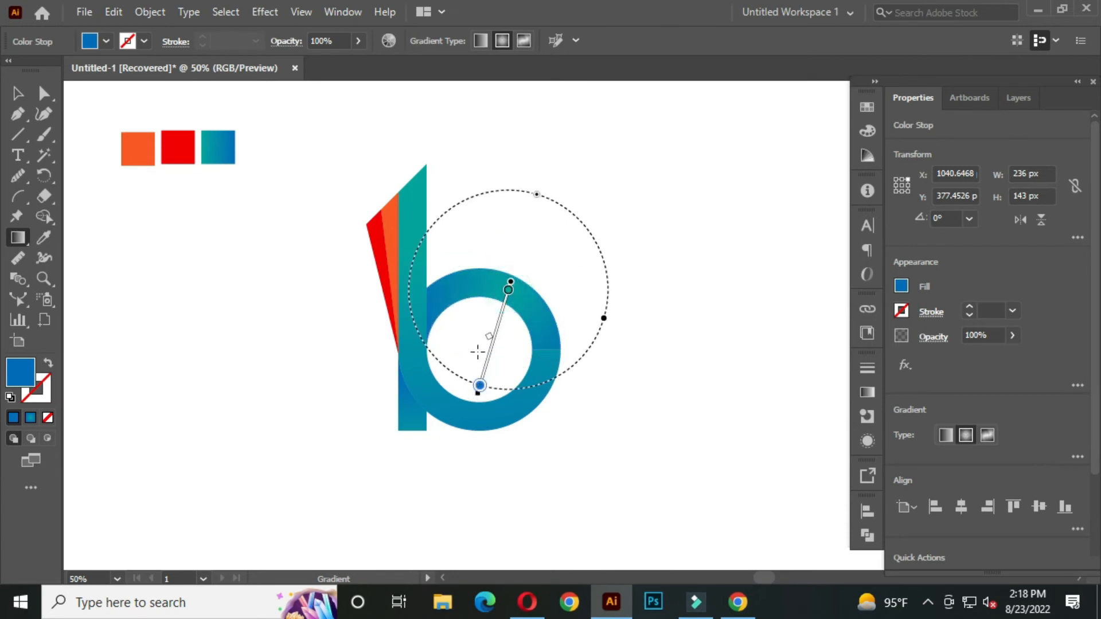
left_click_drag(492, 287, 473, 396)
left_click_drag(509, 287, 486, 383)
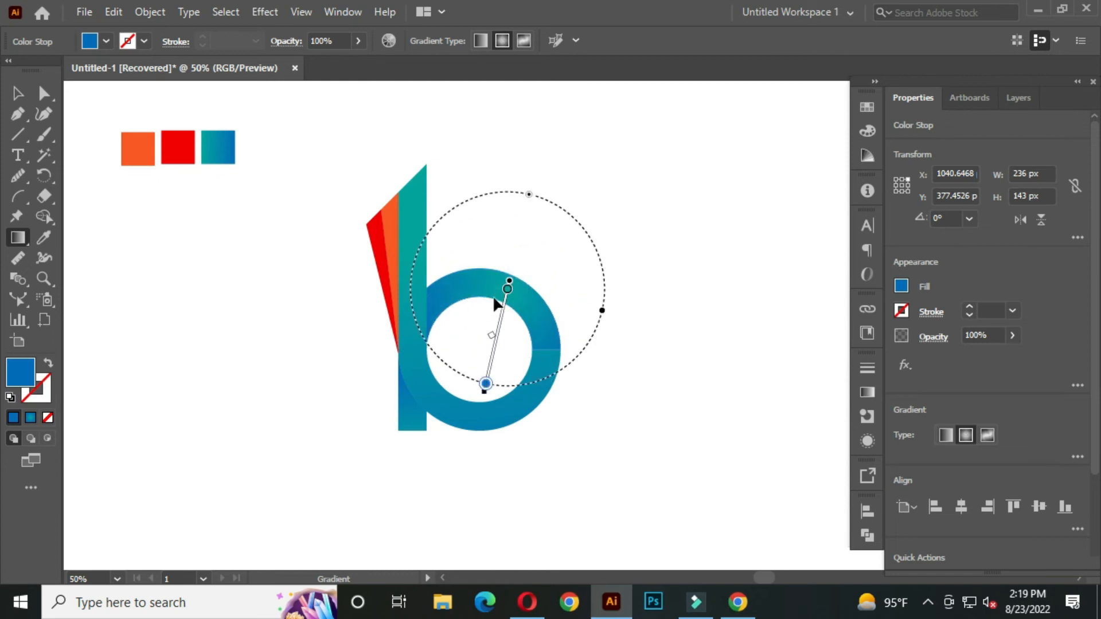
left_click_drag(493, 297, 497, 329)
left_click_drag(494, 288, 473, 388)
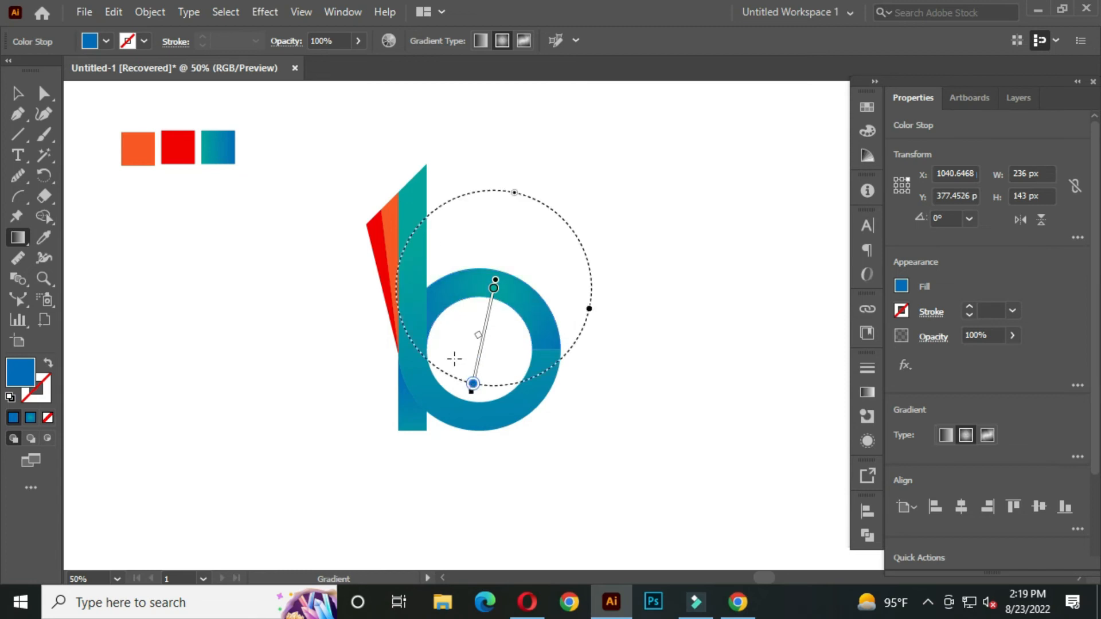
key("v")
left_click(209, 325)
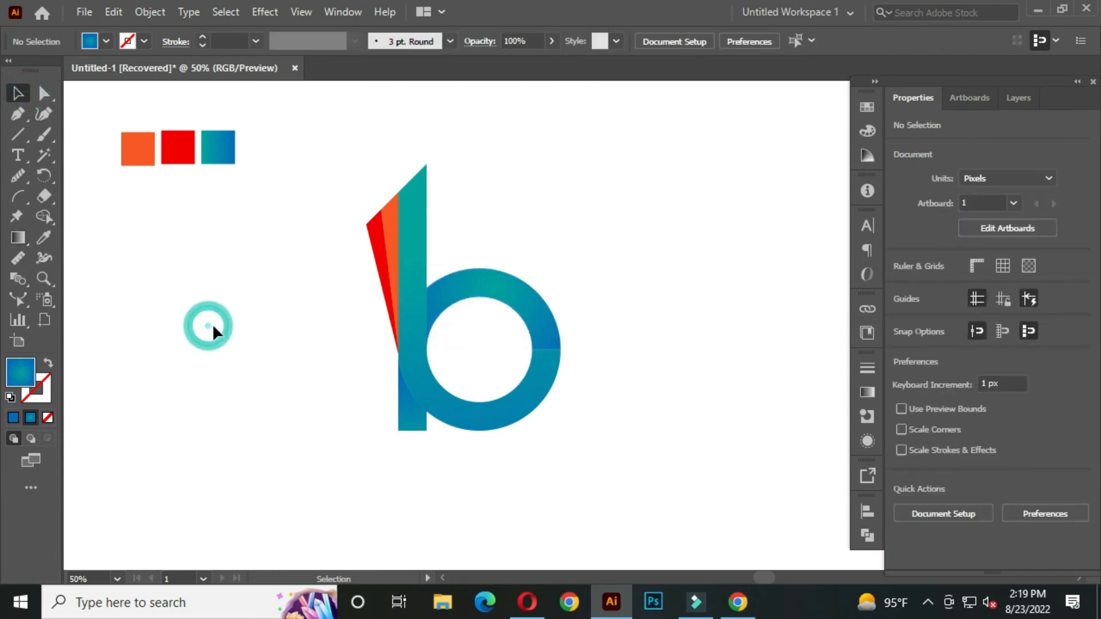
Redirect the gradient of the stem and lower ring, teal starting above the stem's tip and blue ending below the ring, and deselect the shape
left_click(547, 381)
key("g")
left_click_drag(415, 206, 420, 429)
mouse_move(399, 108)
left_mouse_down()
mouse_move(422, 444)
mouse_move(420, 434)
left_mouse_up()
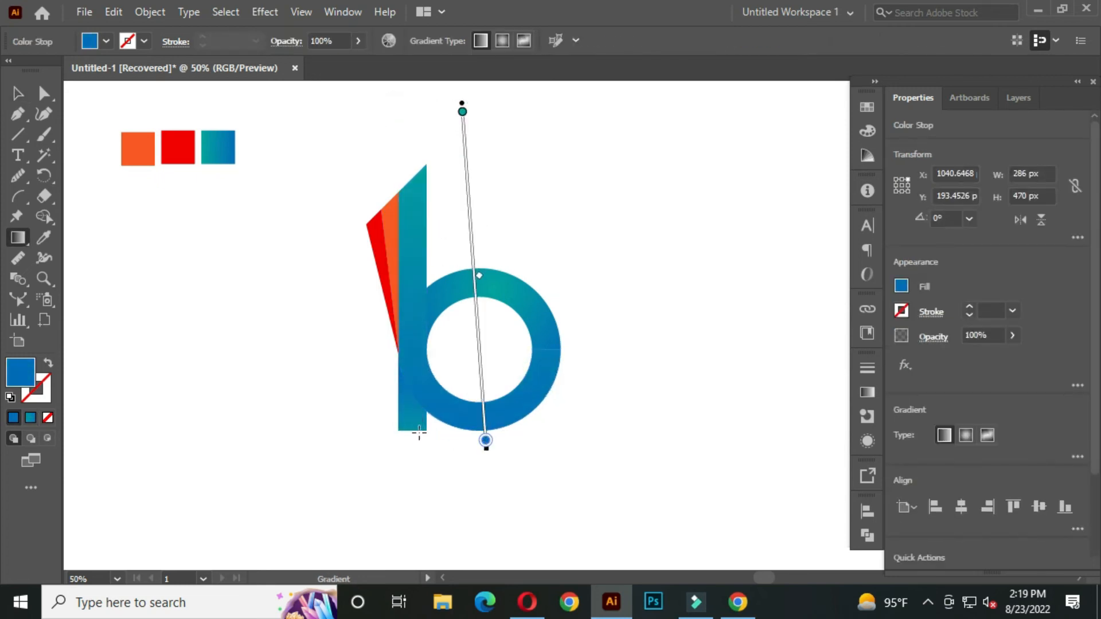
left_click(18, 93)
left_click(250, 311)
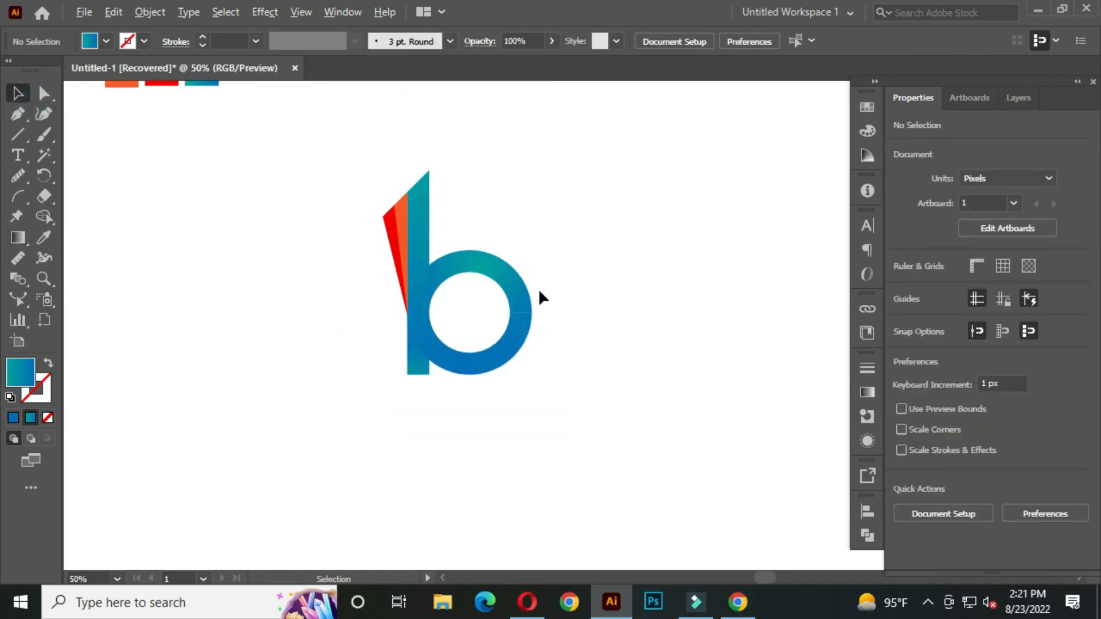
Add the text "BLEND" beneath the letter b with the Type tool
scroll(538, 288, "up", 1)
key("space")
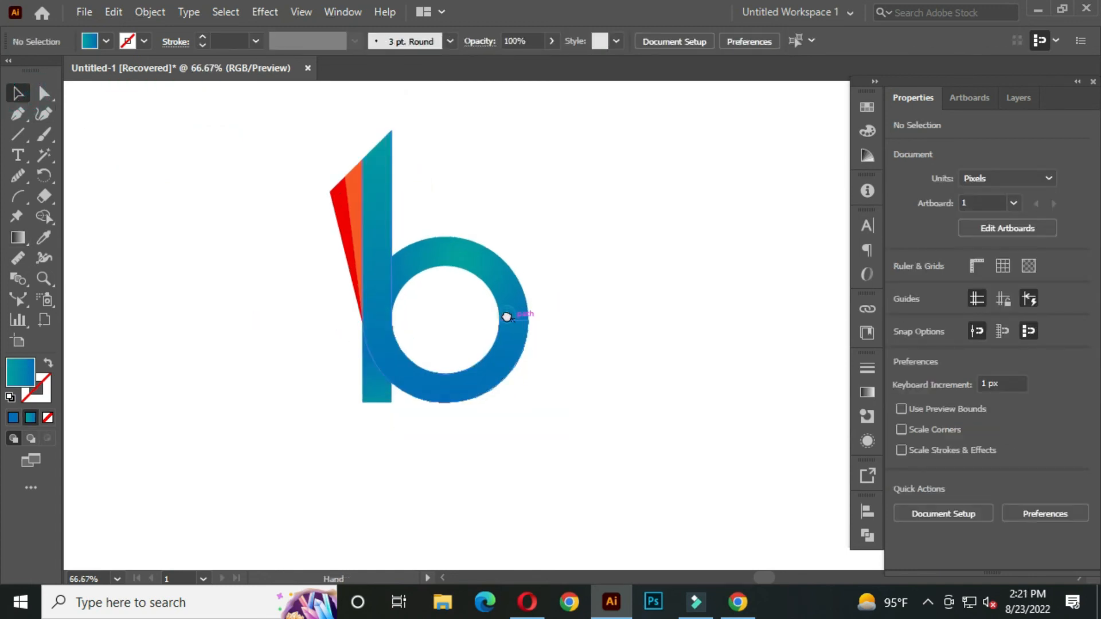
left_click_drag(506, 314, 545, 310)
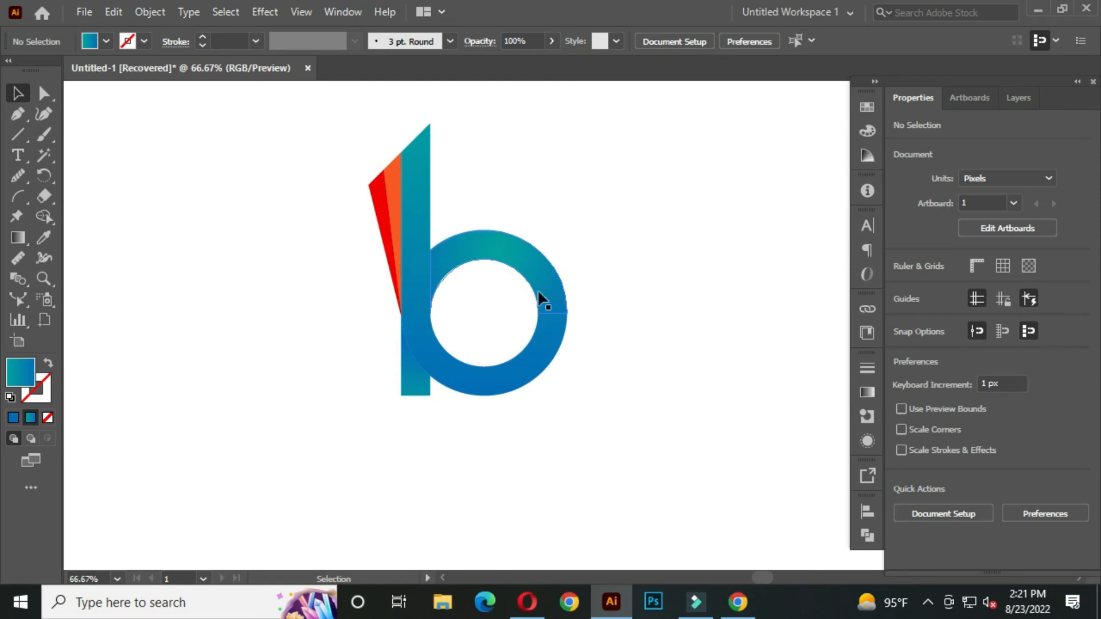
left_click(17, 154)
left_click(118, 153)
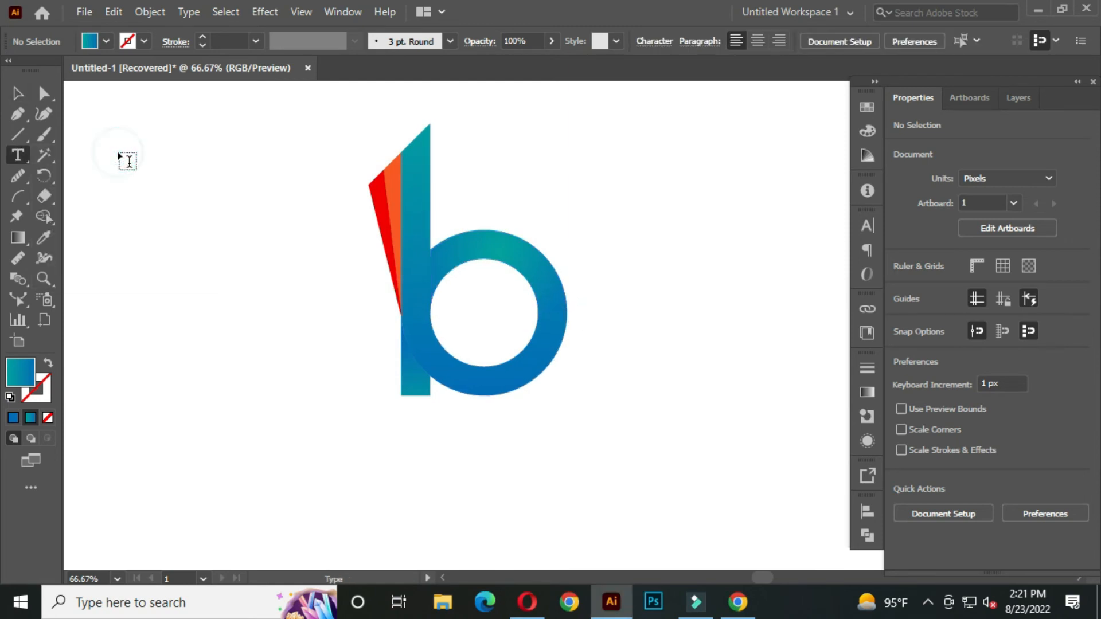
left_click(412, 438)
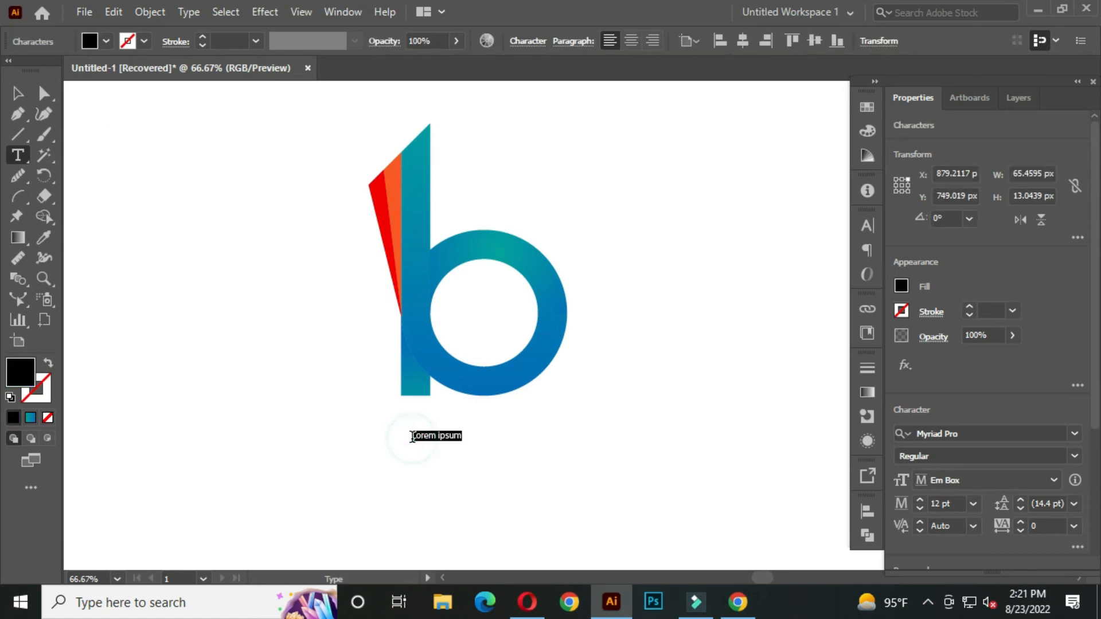
type("BLEND")
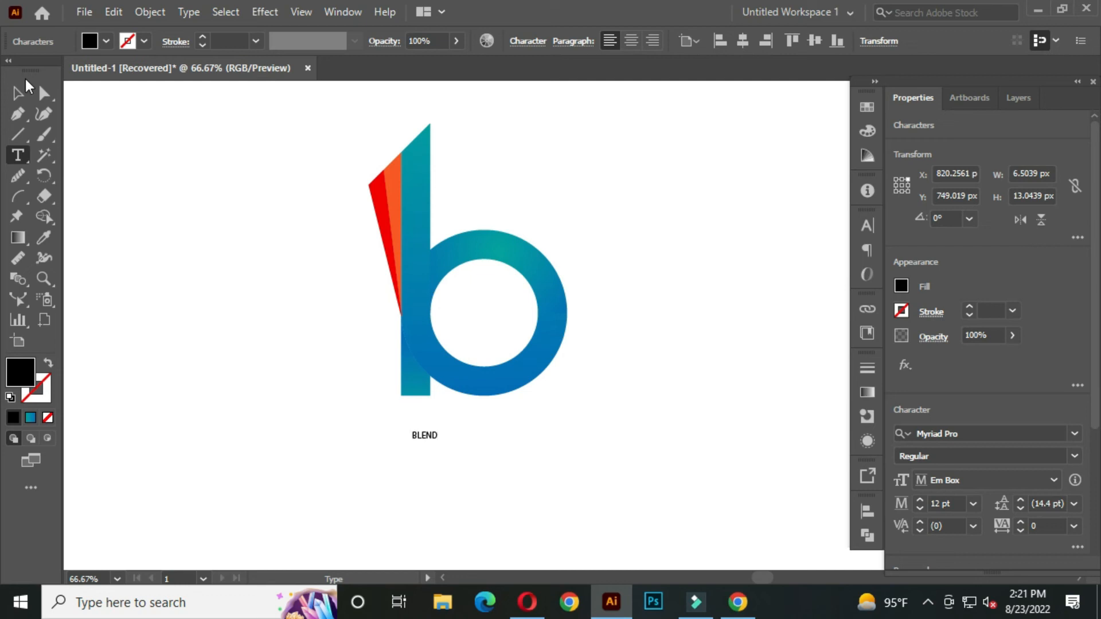
Enlarge the BLEND text to about 43.78 pt and move it directly below the b, flush with the stem's outer edge
left_click(25, 85)
left_click_drag(439, 443, 507, 501)
left_click_drag(463, 459, 451, 442)
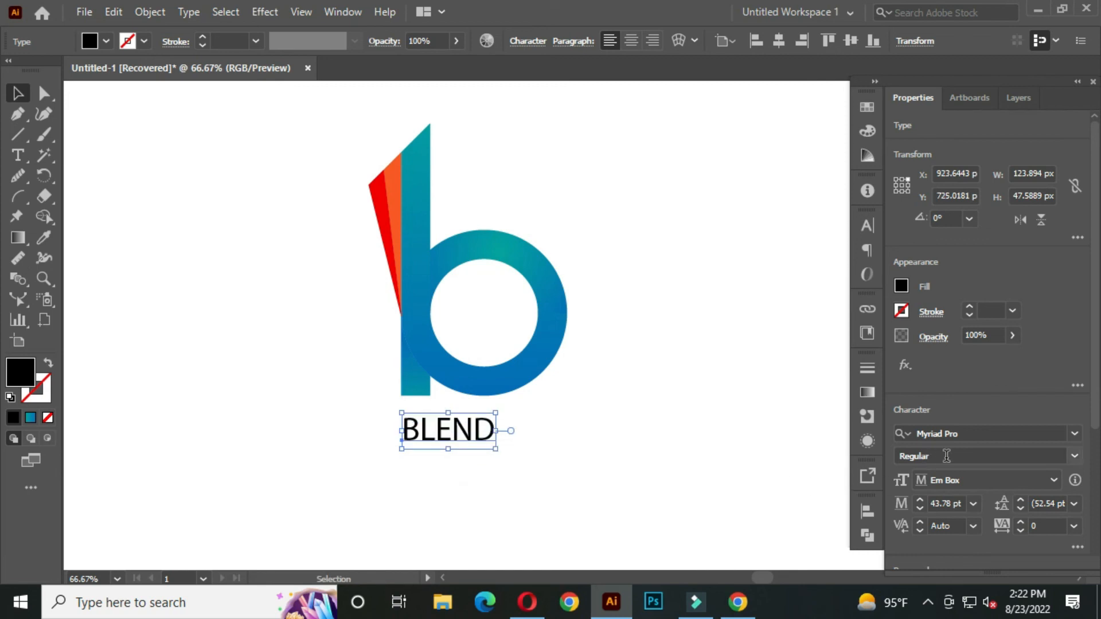
Set the font of the BLEND text to Moonrising
left_click(978, 432)
key("Up")
key("Up")
key("Up")
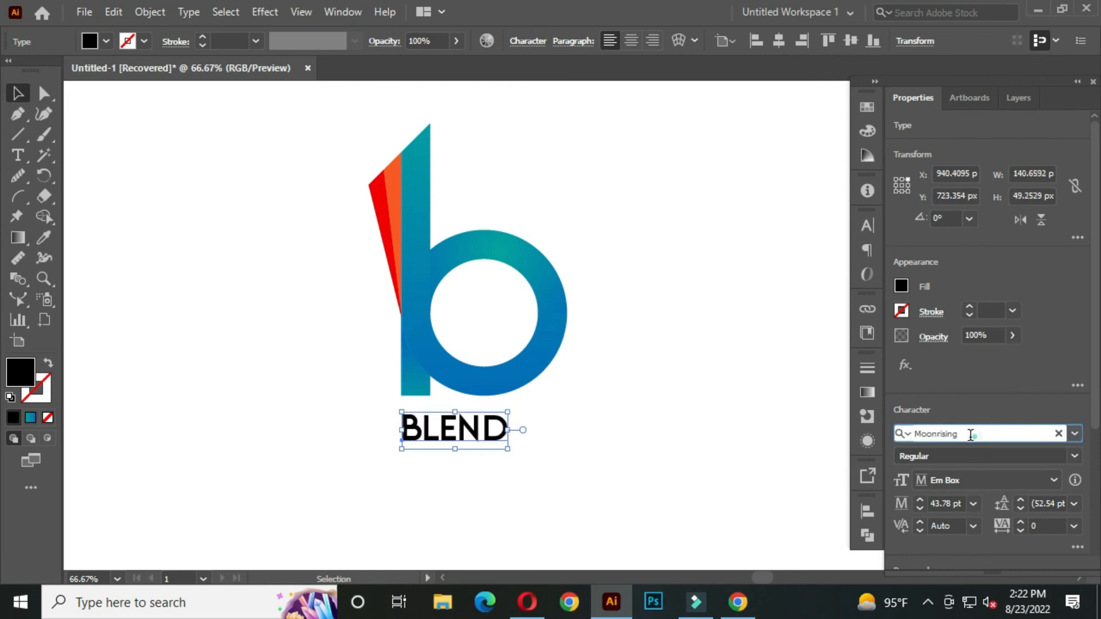
left_click(971, 435)
left_click(977, 434)
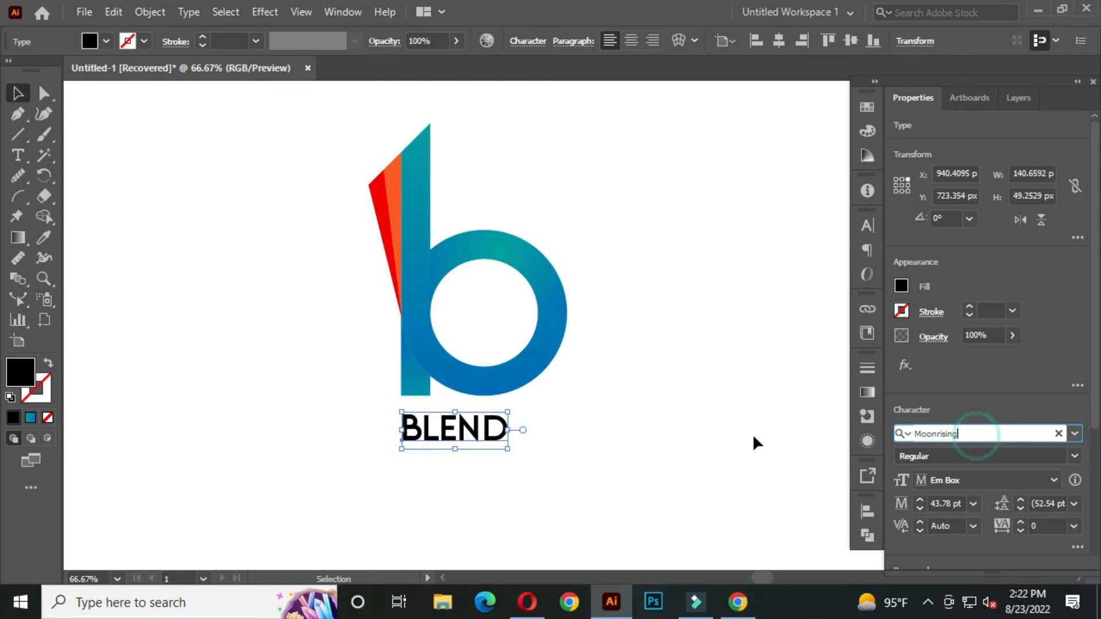
Set the tracking of the BLEND text to 1000 and scale it down to about 32.74 pt
left_click_drag(508, 448, 485, 441)
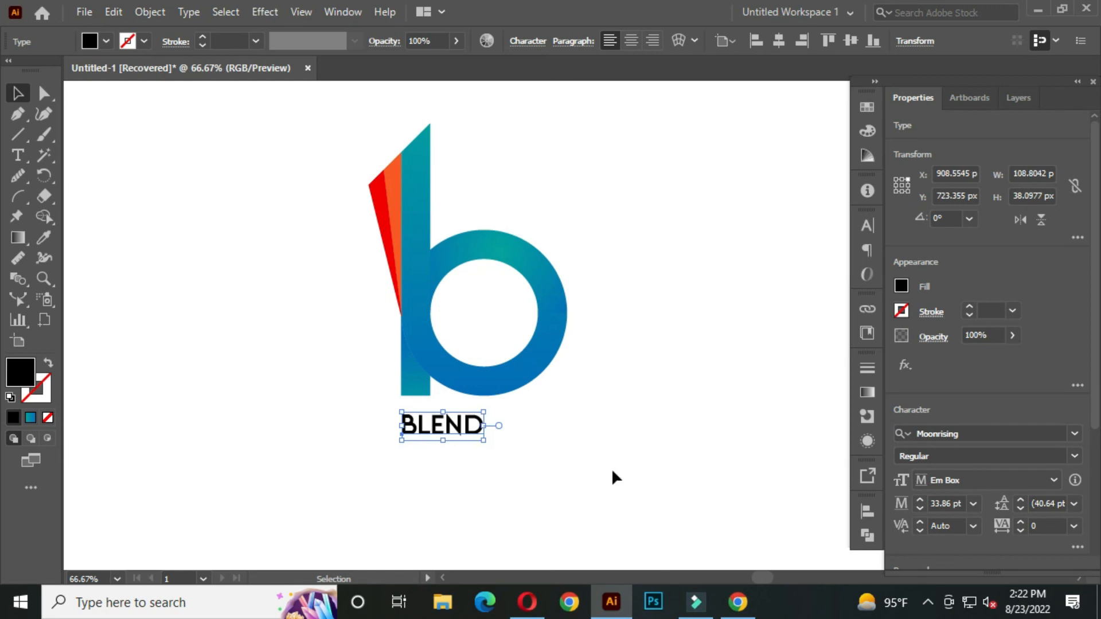
left_click(1054, 523)
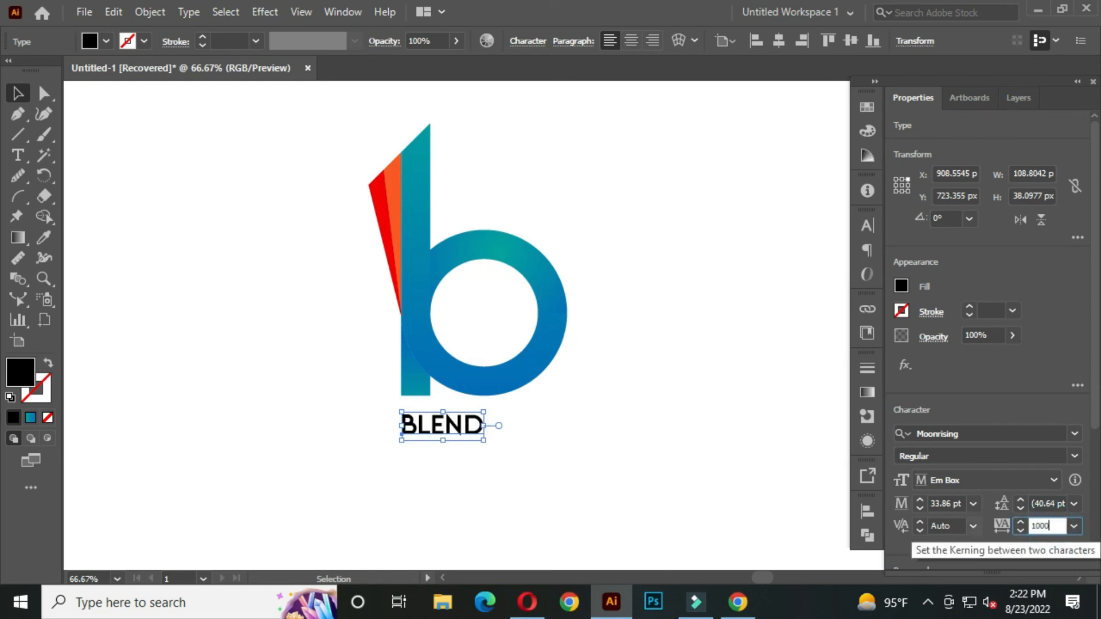
left_click(524, 479)
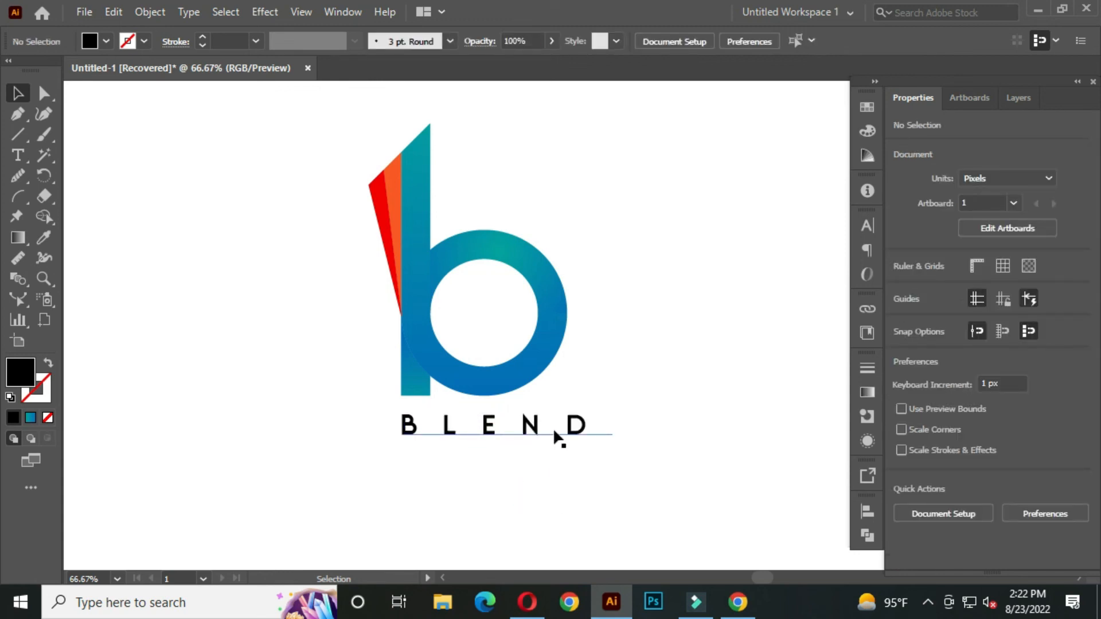
left_click(581, 431)
left_click_drag(612, 439, 605, 440)
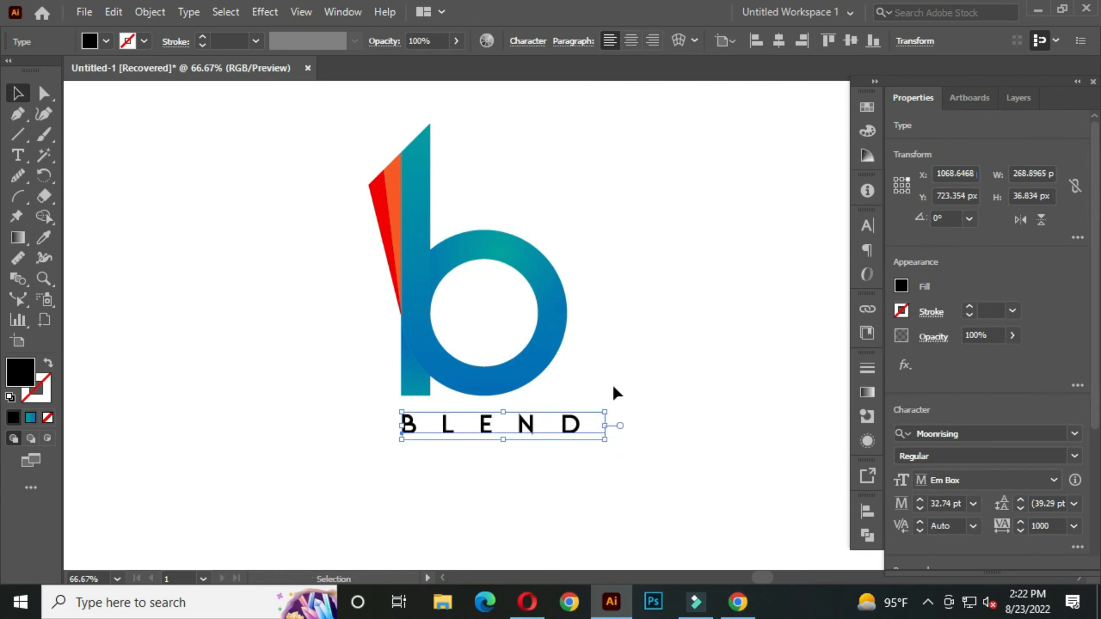
Try to color the BLEND text with the logo's teal-to-blue gradient using the Eyedropper, and deselect it
left_click(619, 362)
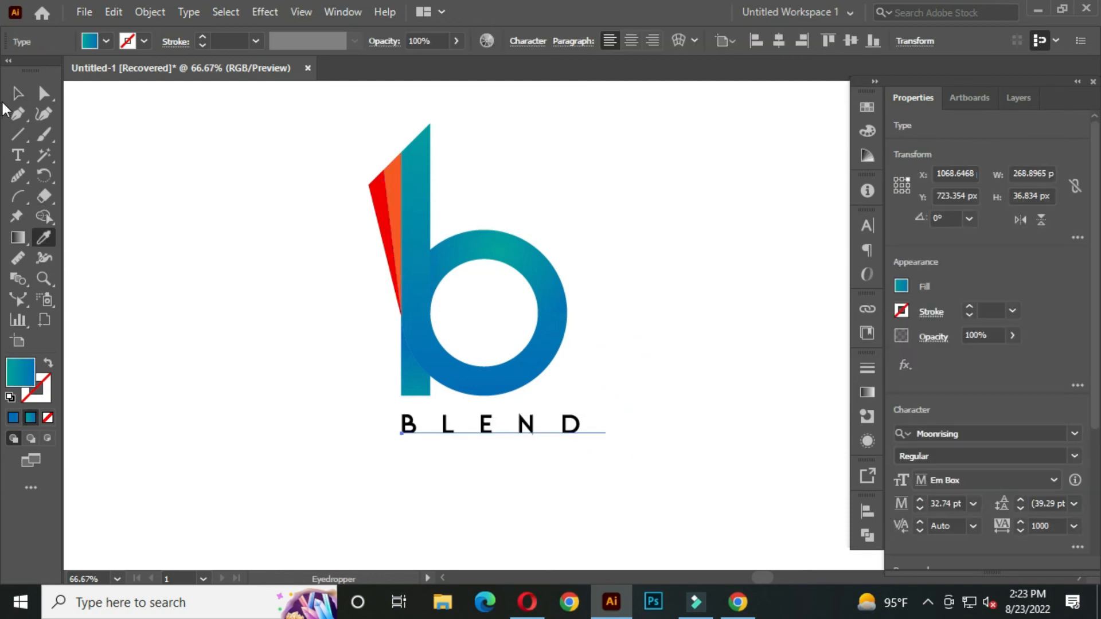
left_click(25, 92)
left_click(210, 230)
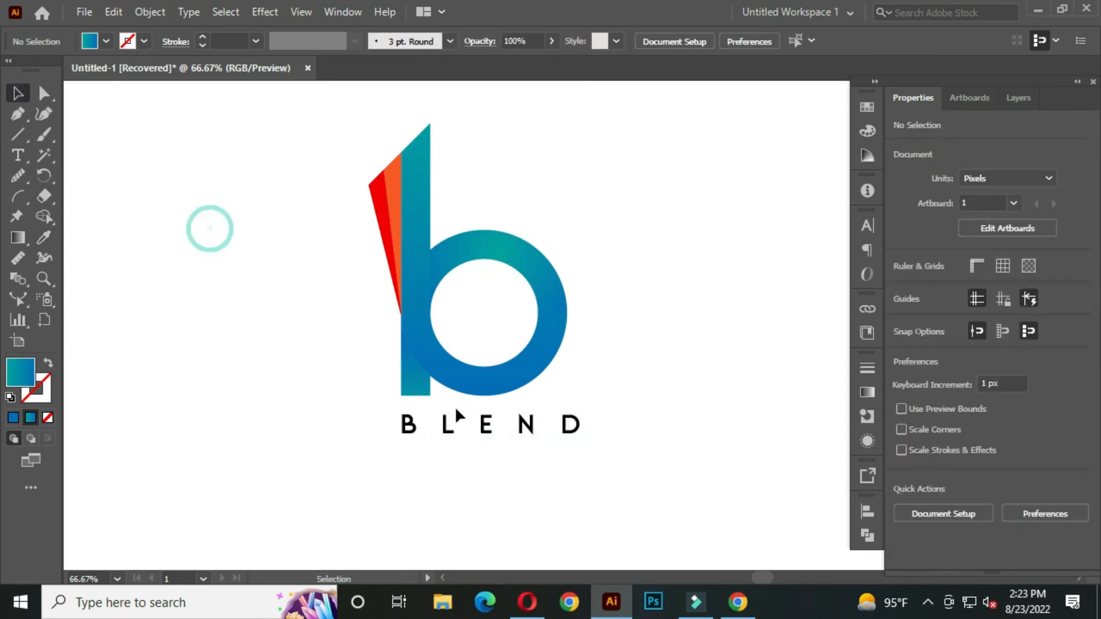
Fill the BLEND text with the solid blue swatch matching the ring, and deselect it
left_click(567, 432)
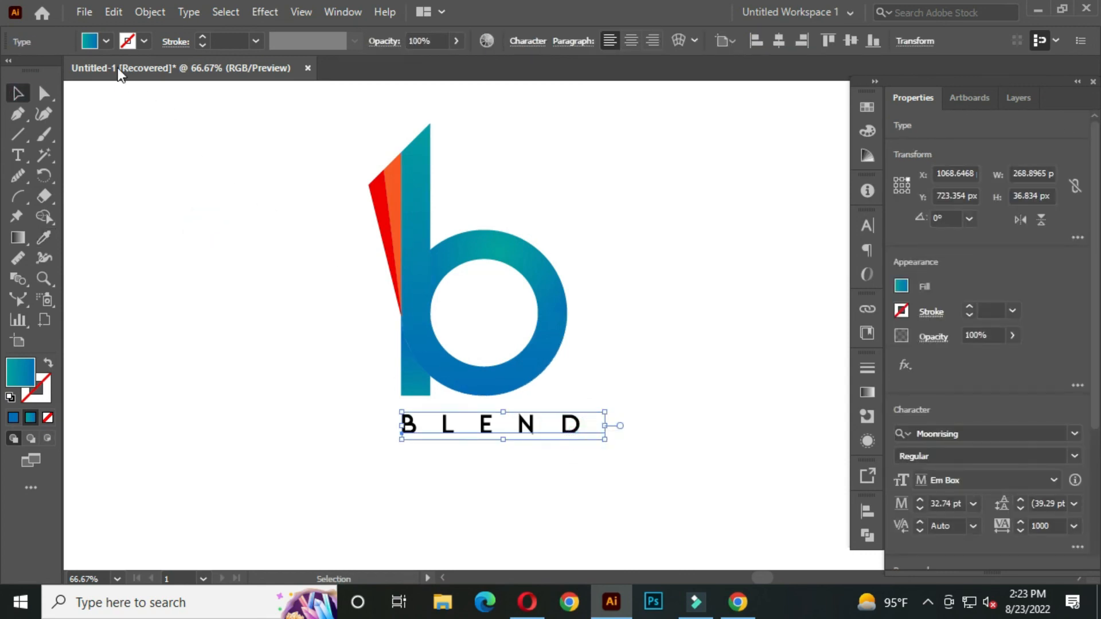
left_click(101, 39)
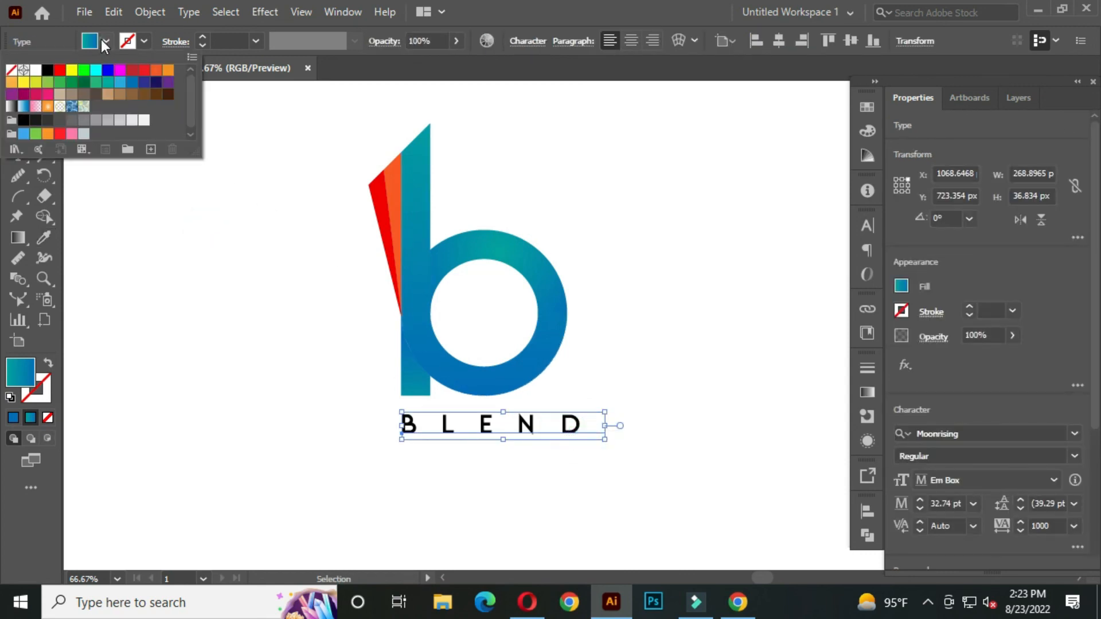
left_click(130, 83)
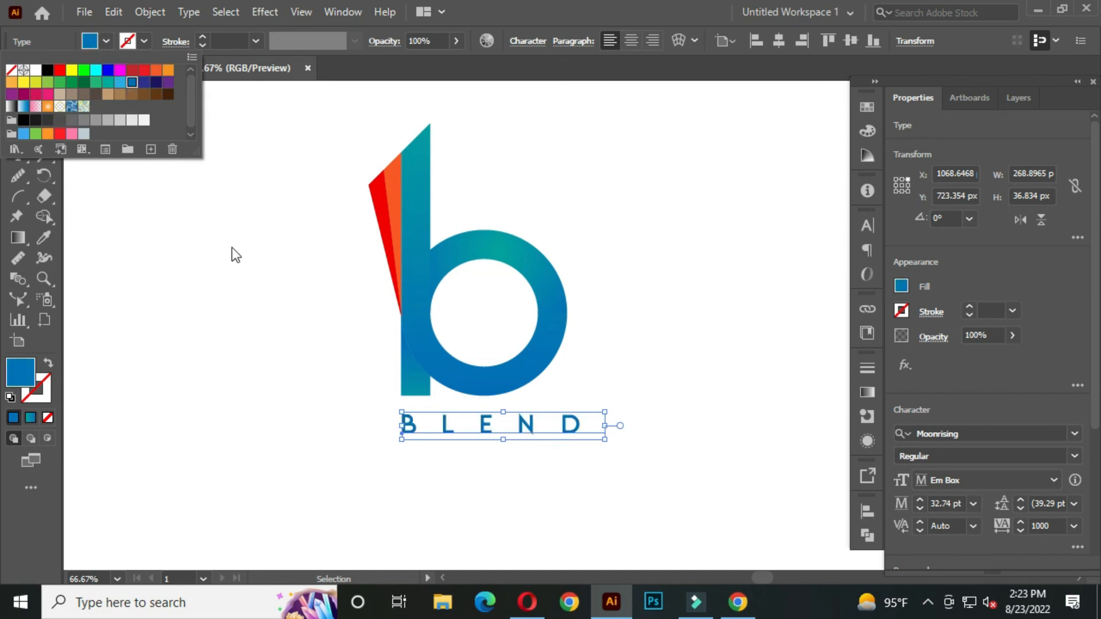
left_click(283, 359)
left_click(281, 356)
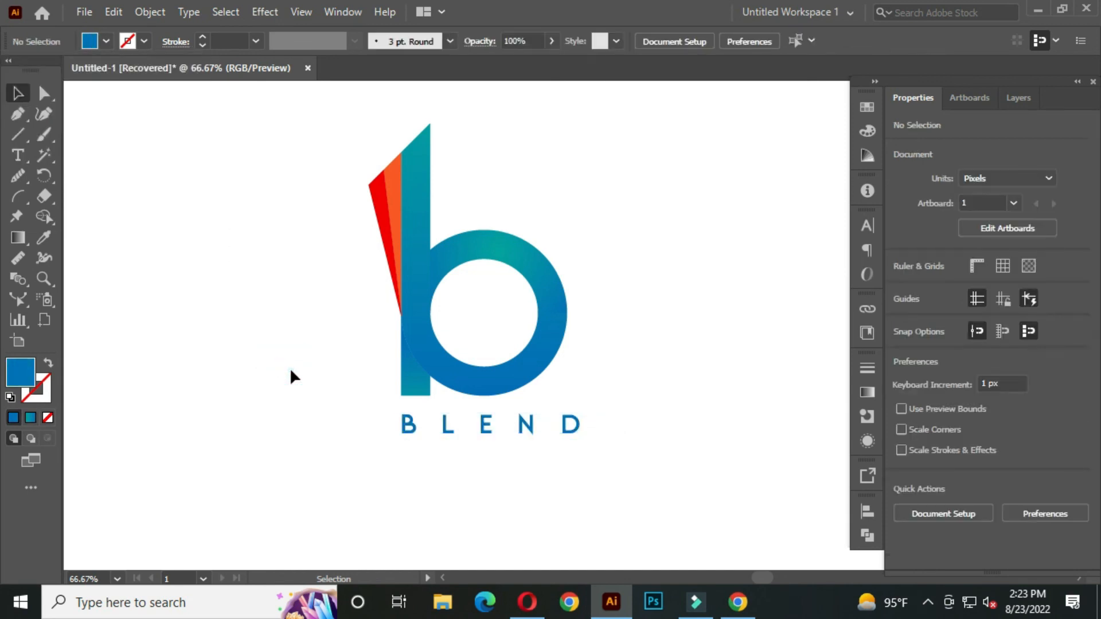
left_click(240, 295)
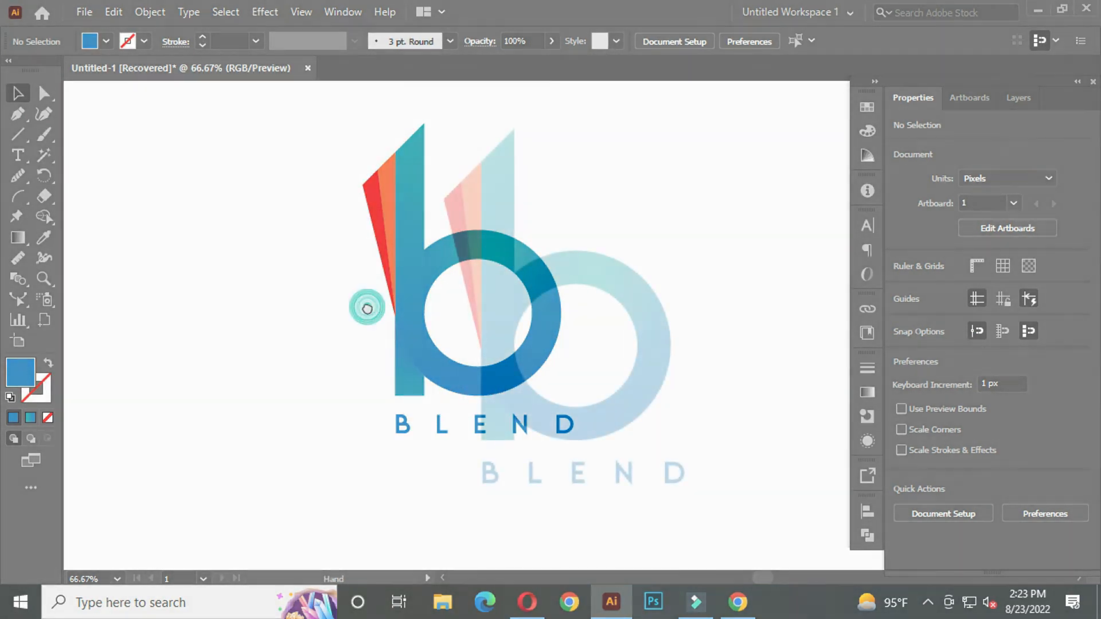